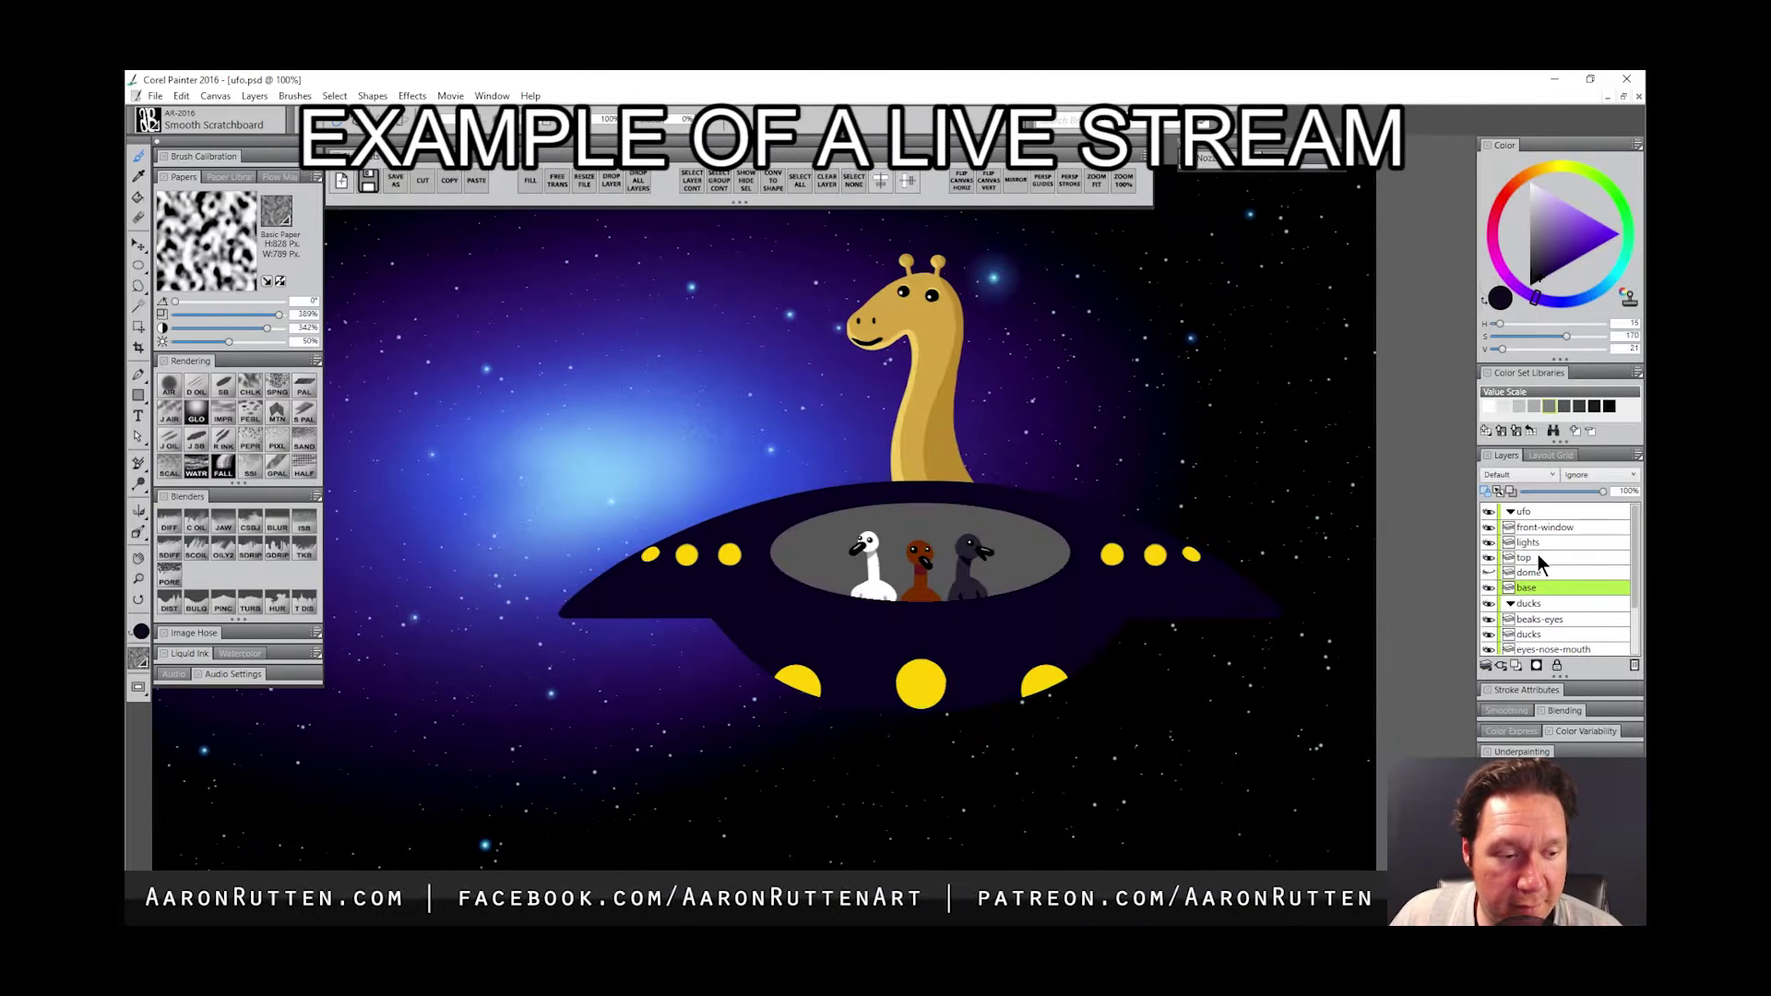
- On the top layer, airbrush an orange glow right of the dome and a blue glow on the left tip with Digital Airbrush CC
{"action": "left_click", "coordinate": [1524, 557]}
{"action": "left_click", "coordinate": [1525, 175]}
{"action": "left_click", "coordinate": [1589, 246]}
{"action": "left_click", "coordinate": [175, 387]}
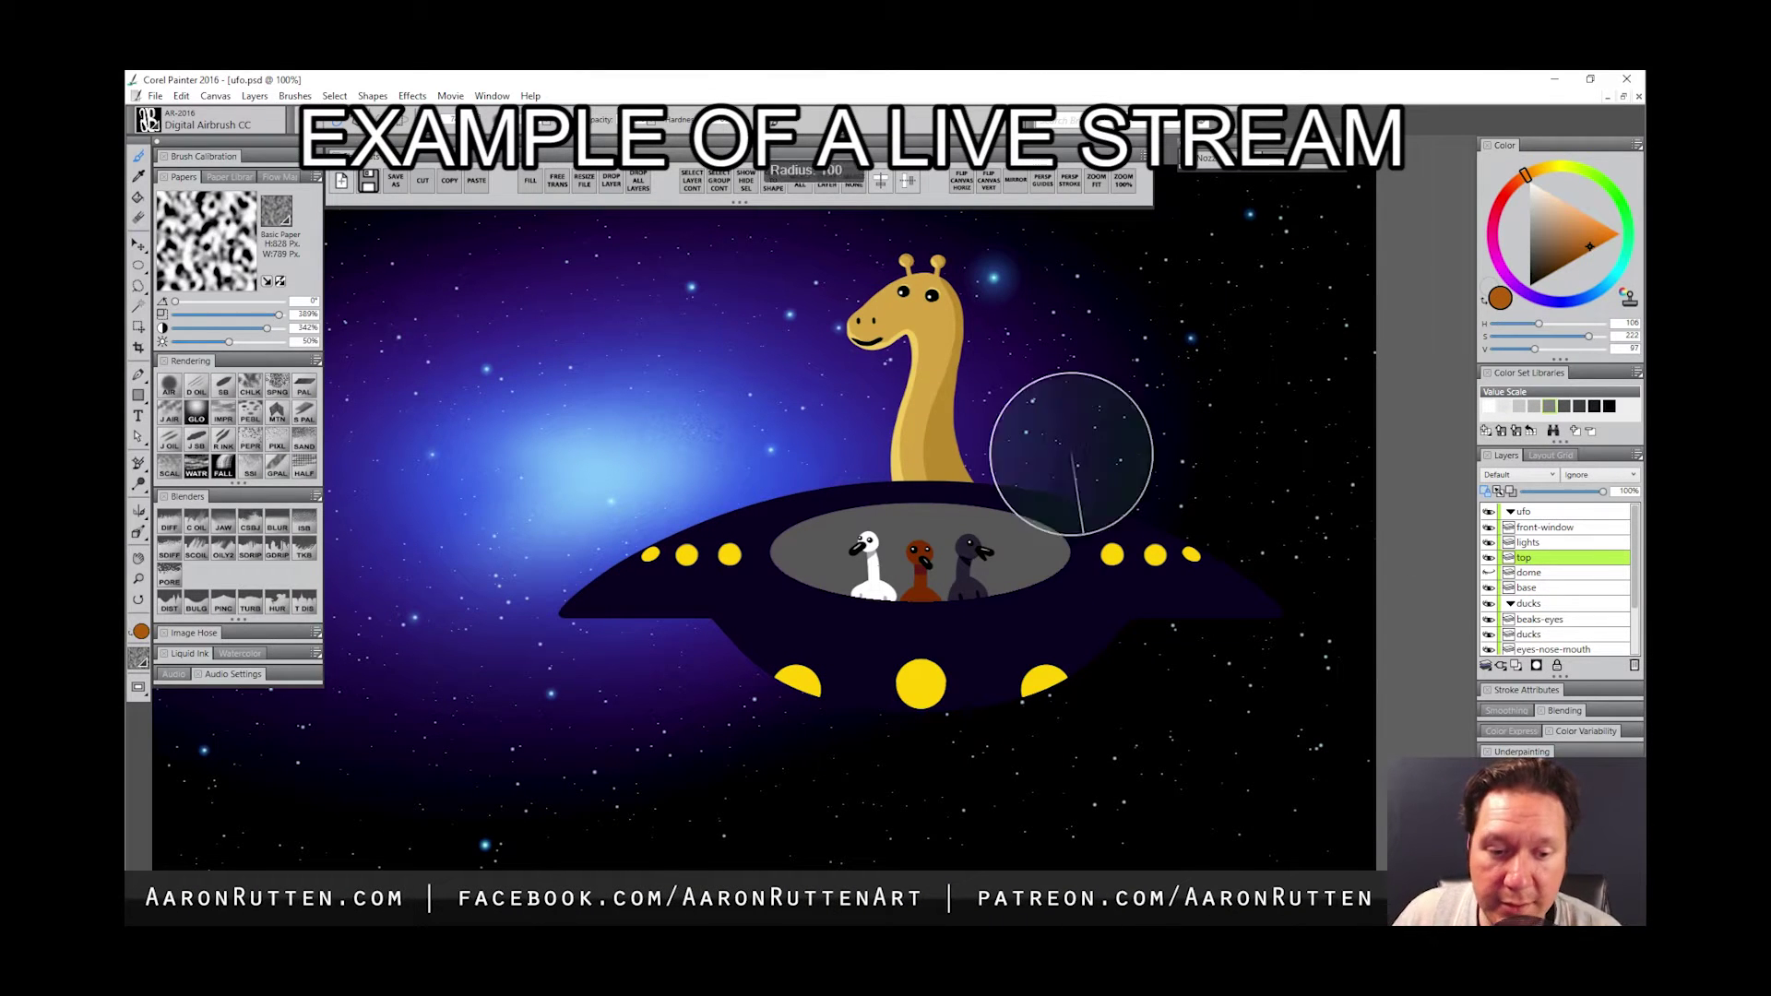
{"action": "left_click_drag", "start_coordinate": [1012, 427], "coordinate": [1111, 581]}
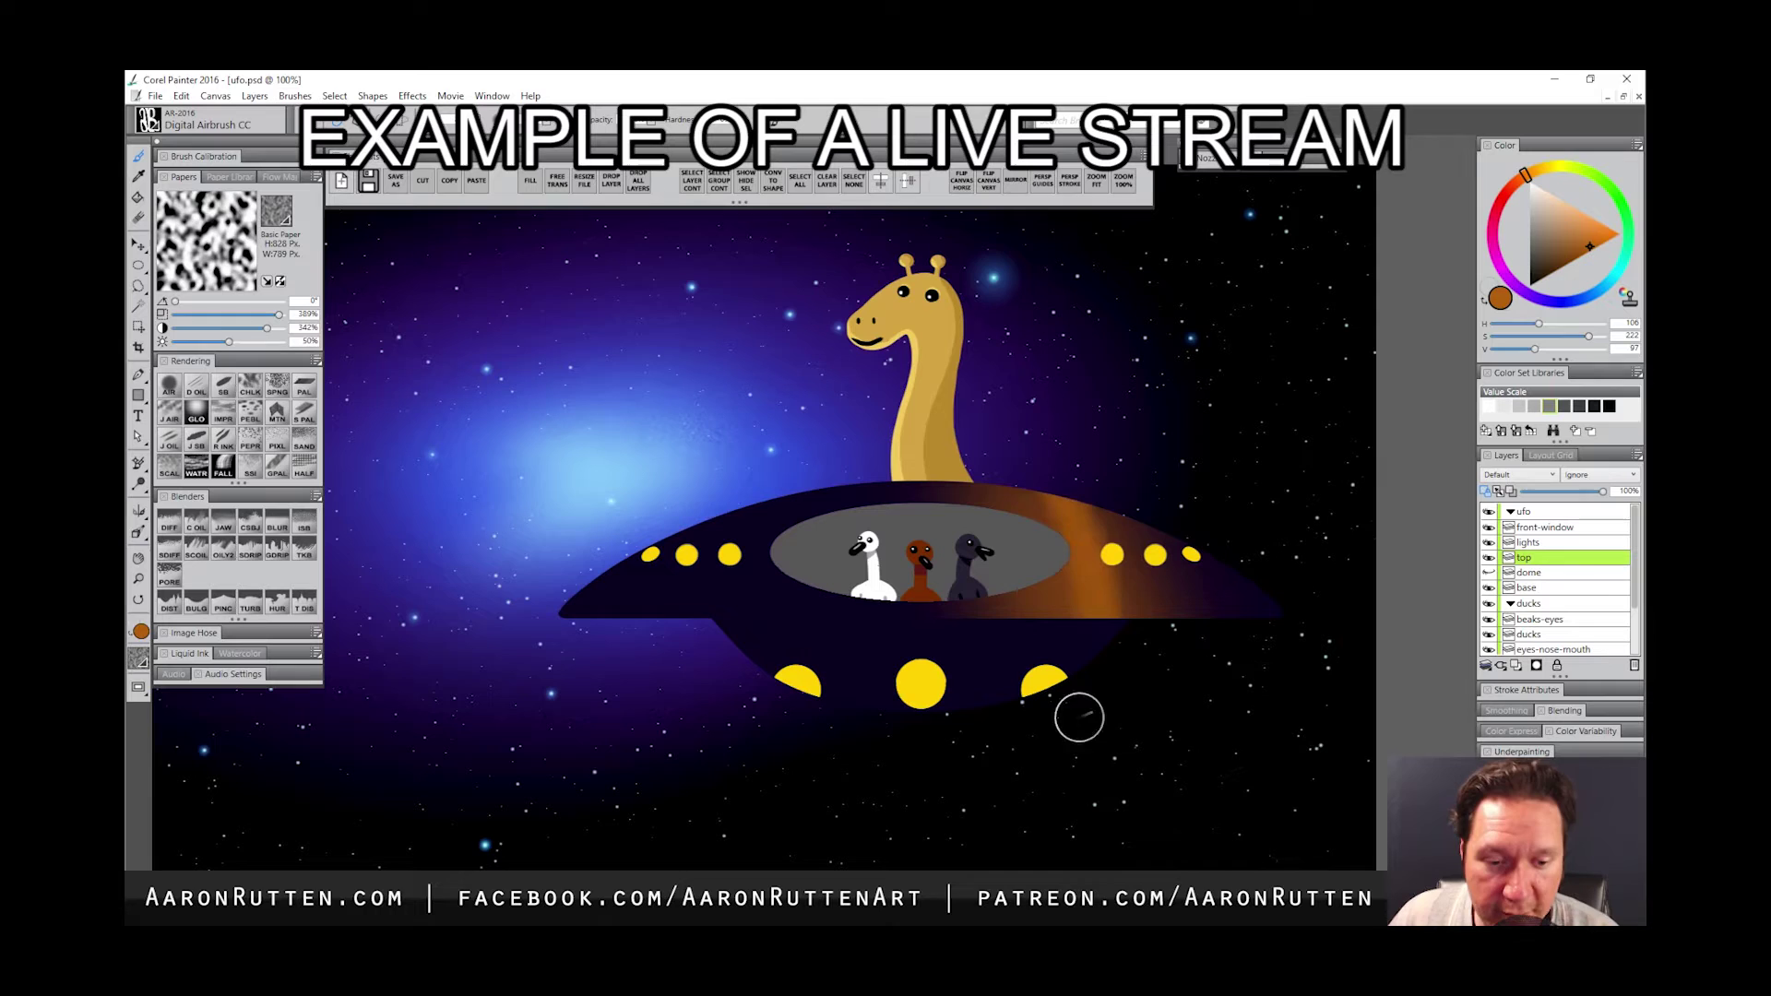
{"action": "left_click", "coordinate": [1091, 494], "text": "alt"}
{"action": "left_click_drag", "start_coordinate": [1090, 494], "coordinate": [1111, 581]}
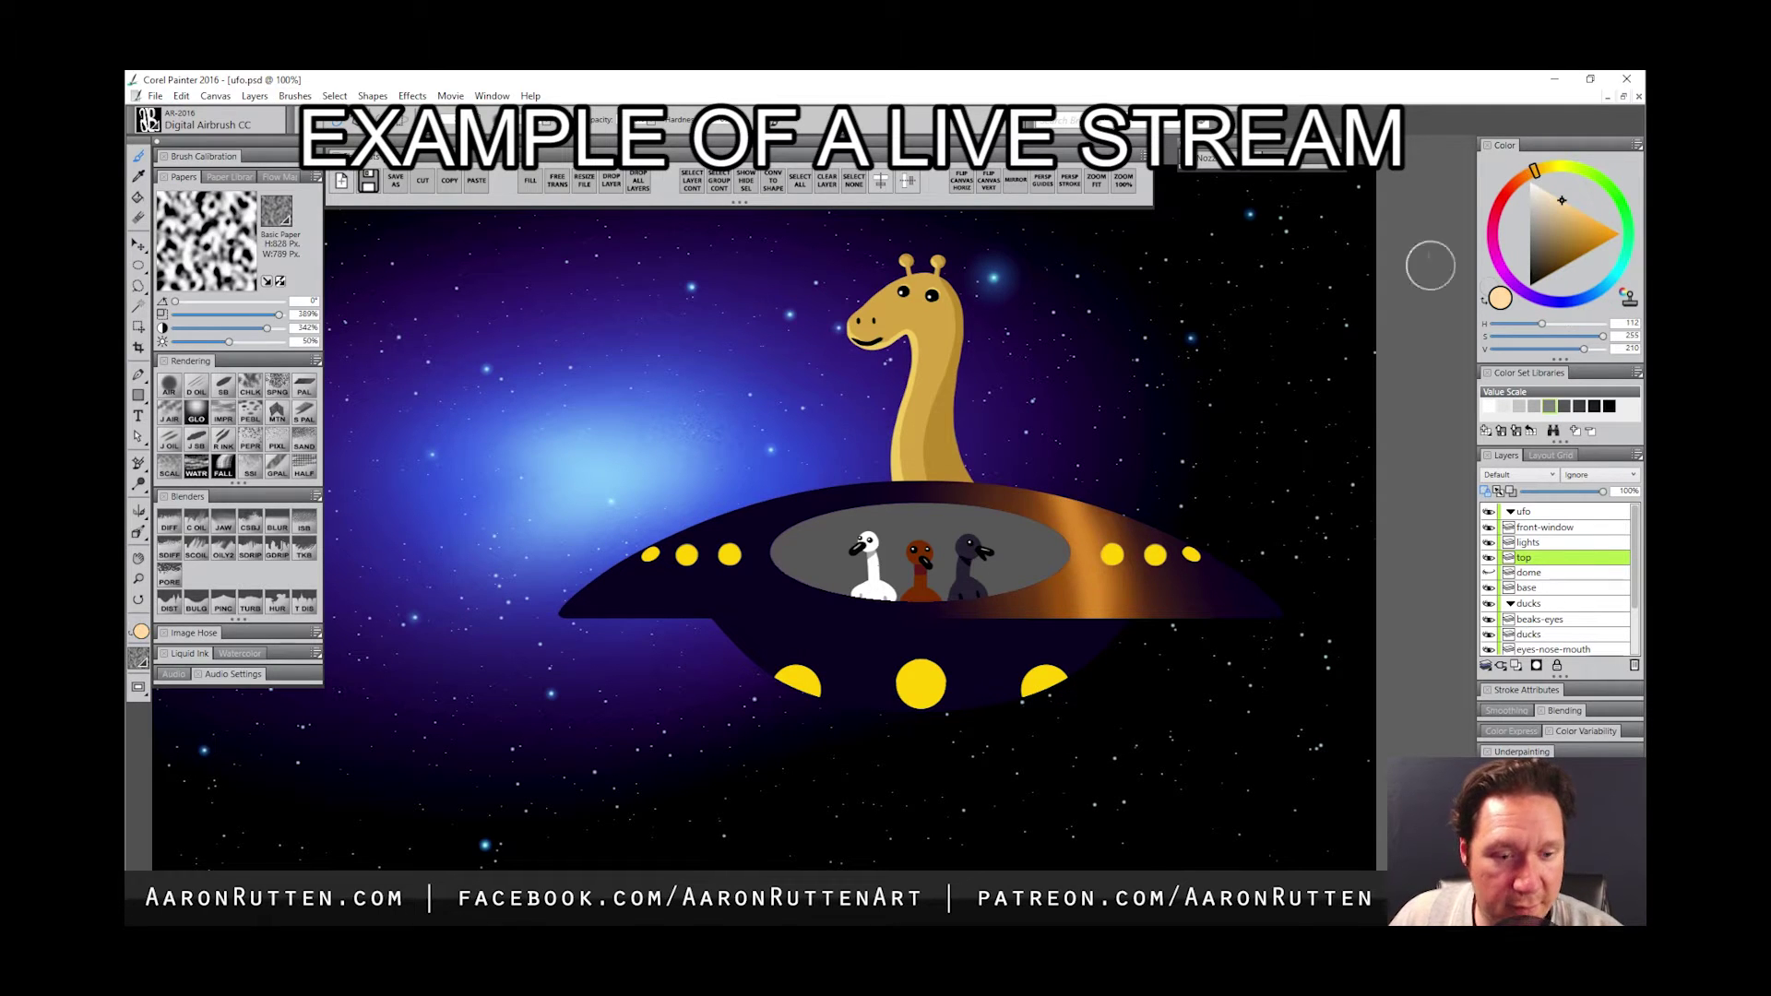
{"action": "left_click_drag", "start_coordinate": [1061, 487], "coordinate": [1090, 611]}
{"action": "left_click", "coordinate": [944, 436], "text": "alt"}
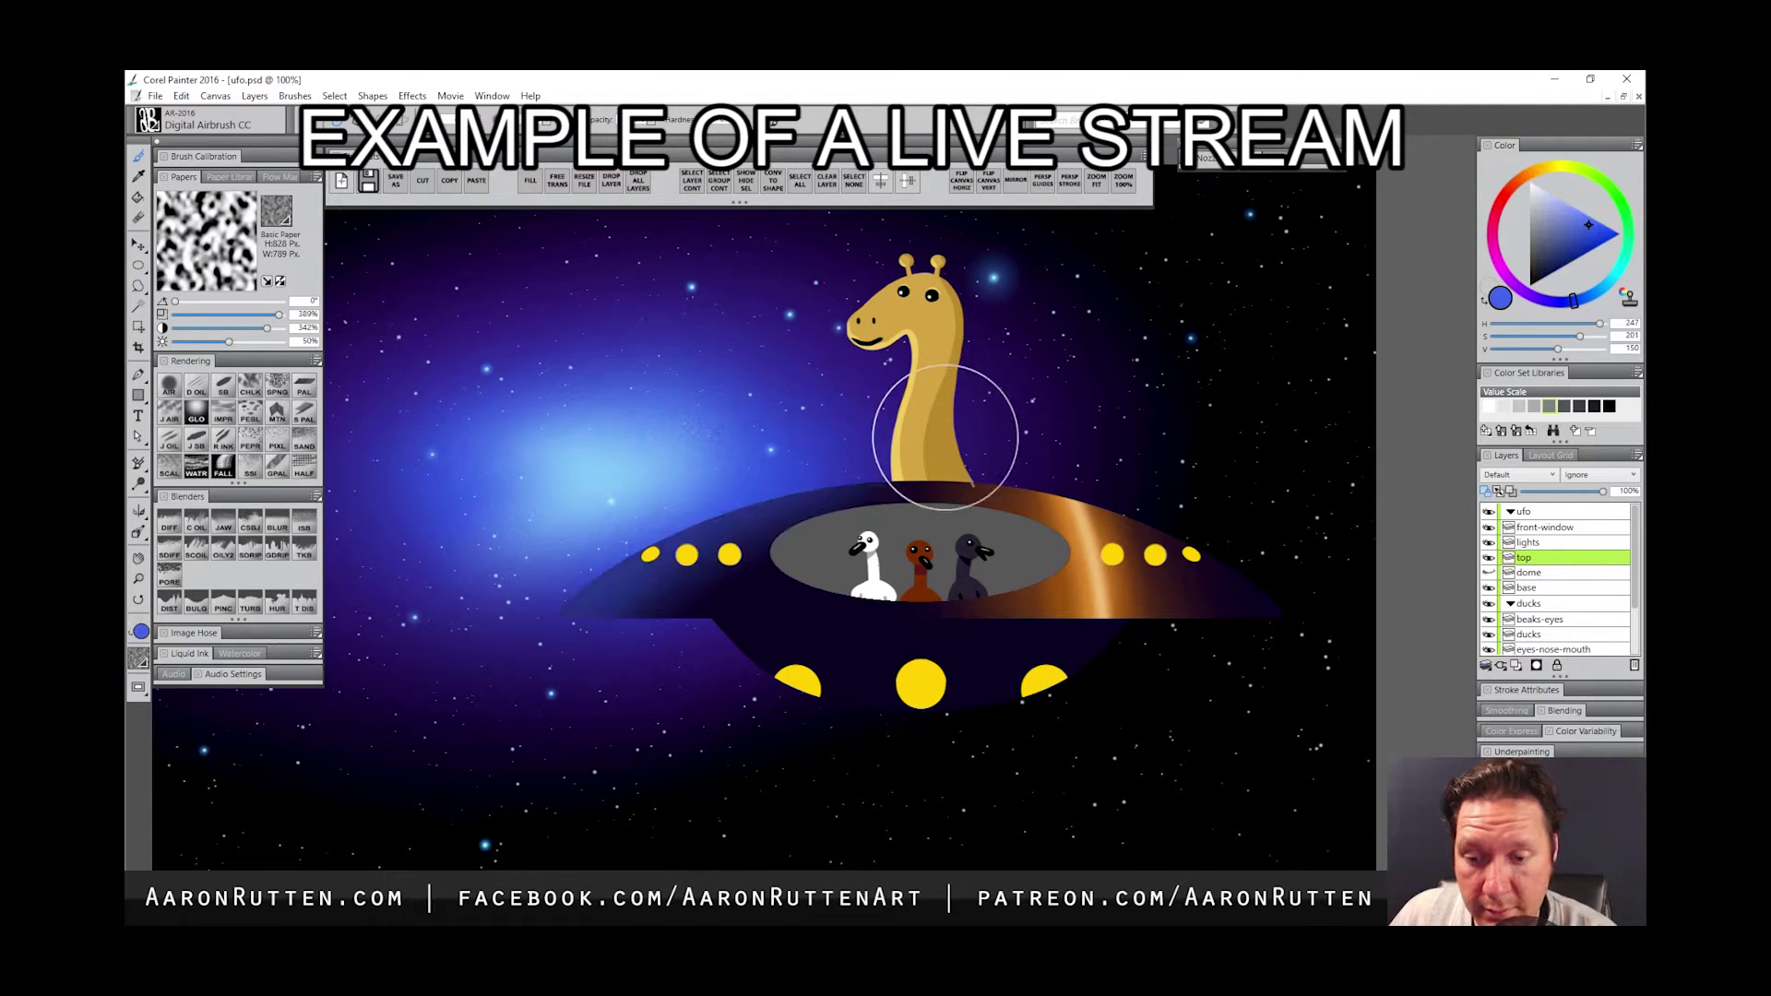
{"action": "mouse_move", "coordinate": [545, 664]}
{"action": "left_mouse_down"}
{"action": "mouse_move", "coordinate": [612, 675]}
{"action": "mouse_move", "coordinate": [542, 668]}
{"action": "mouse_move", "coordinate": [539, 693]}
{"action": "mouse_move", "coordinate": [555, 620]}
{"action": "mouse_move", "coordinate": [538, 627]}
{"action": "mouse_move", "coordinate": [807, 621]}
{"action": "left_mouse_up"}
- Darken the hull's lower-right edge and left rim with Smooth Scratchboard and Distorto AR
{"action": "left_click", "coordinate": [750, 601], "text": "alt"}
{"action": "key", "text": "b"}
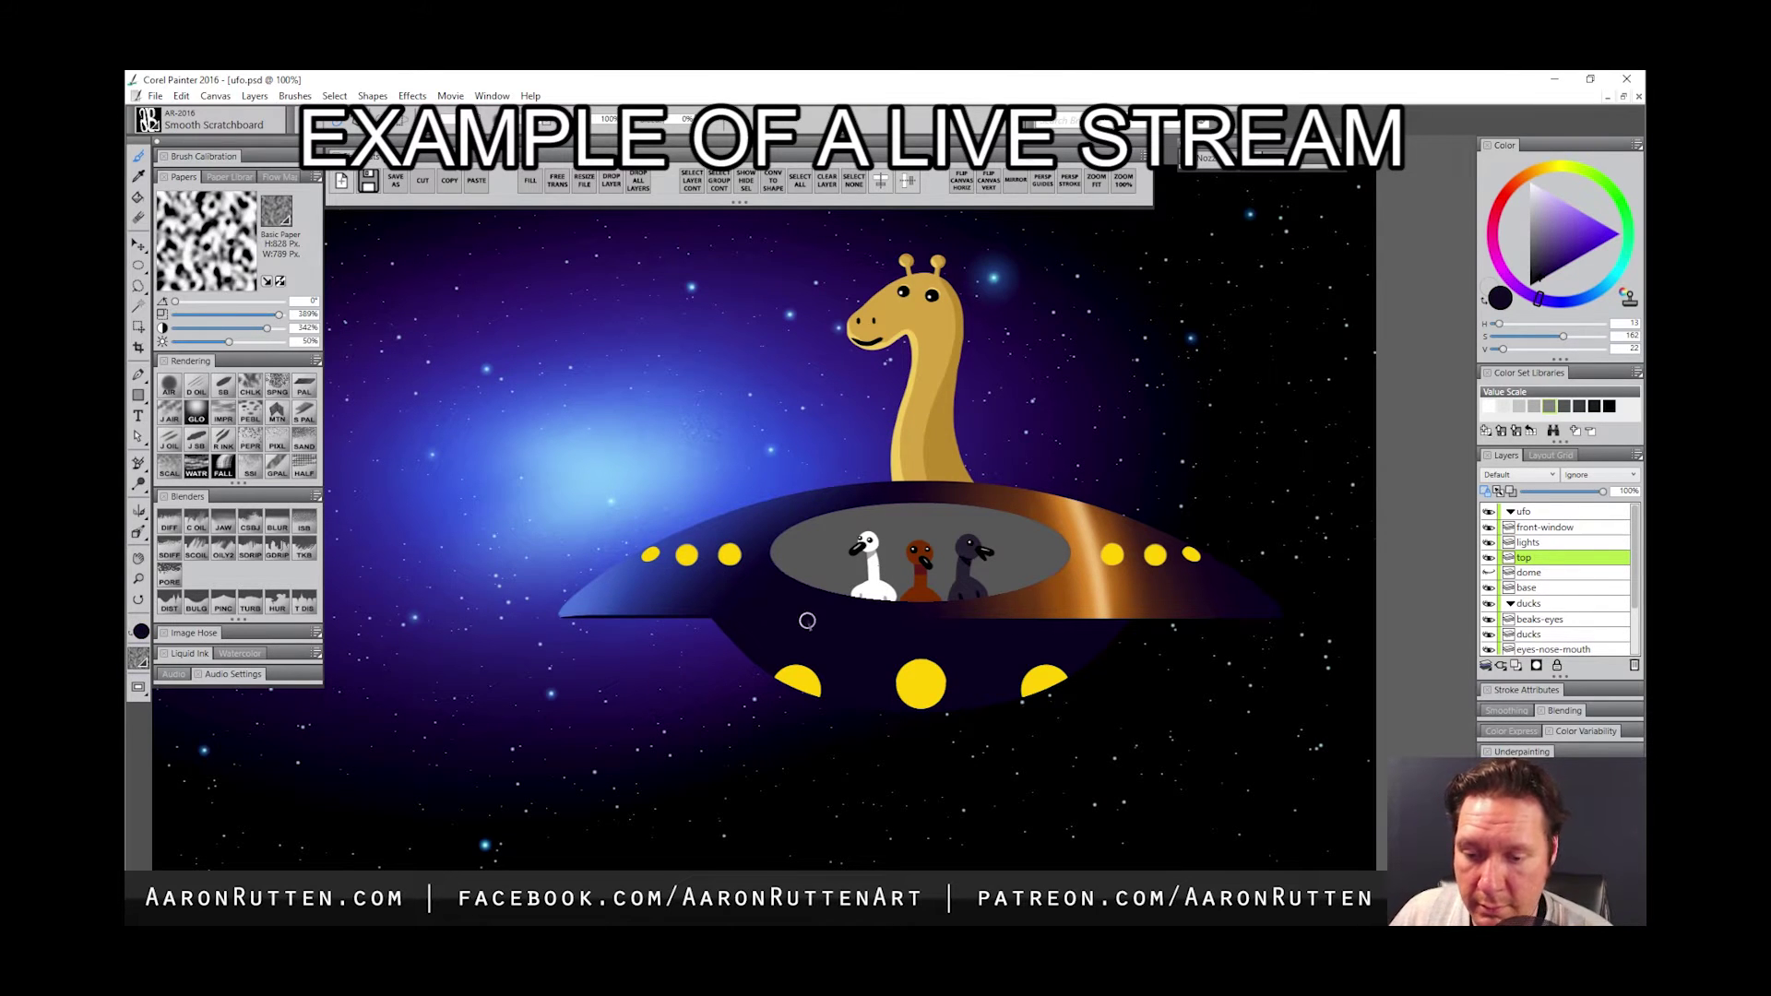
{"action": "left_click_drag", "start_coordinate": [963, 617], "coordinate": [1209, 618]}
{"action": "left_click", "coordinate": [1336, 625], "text": "alt"}
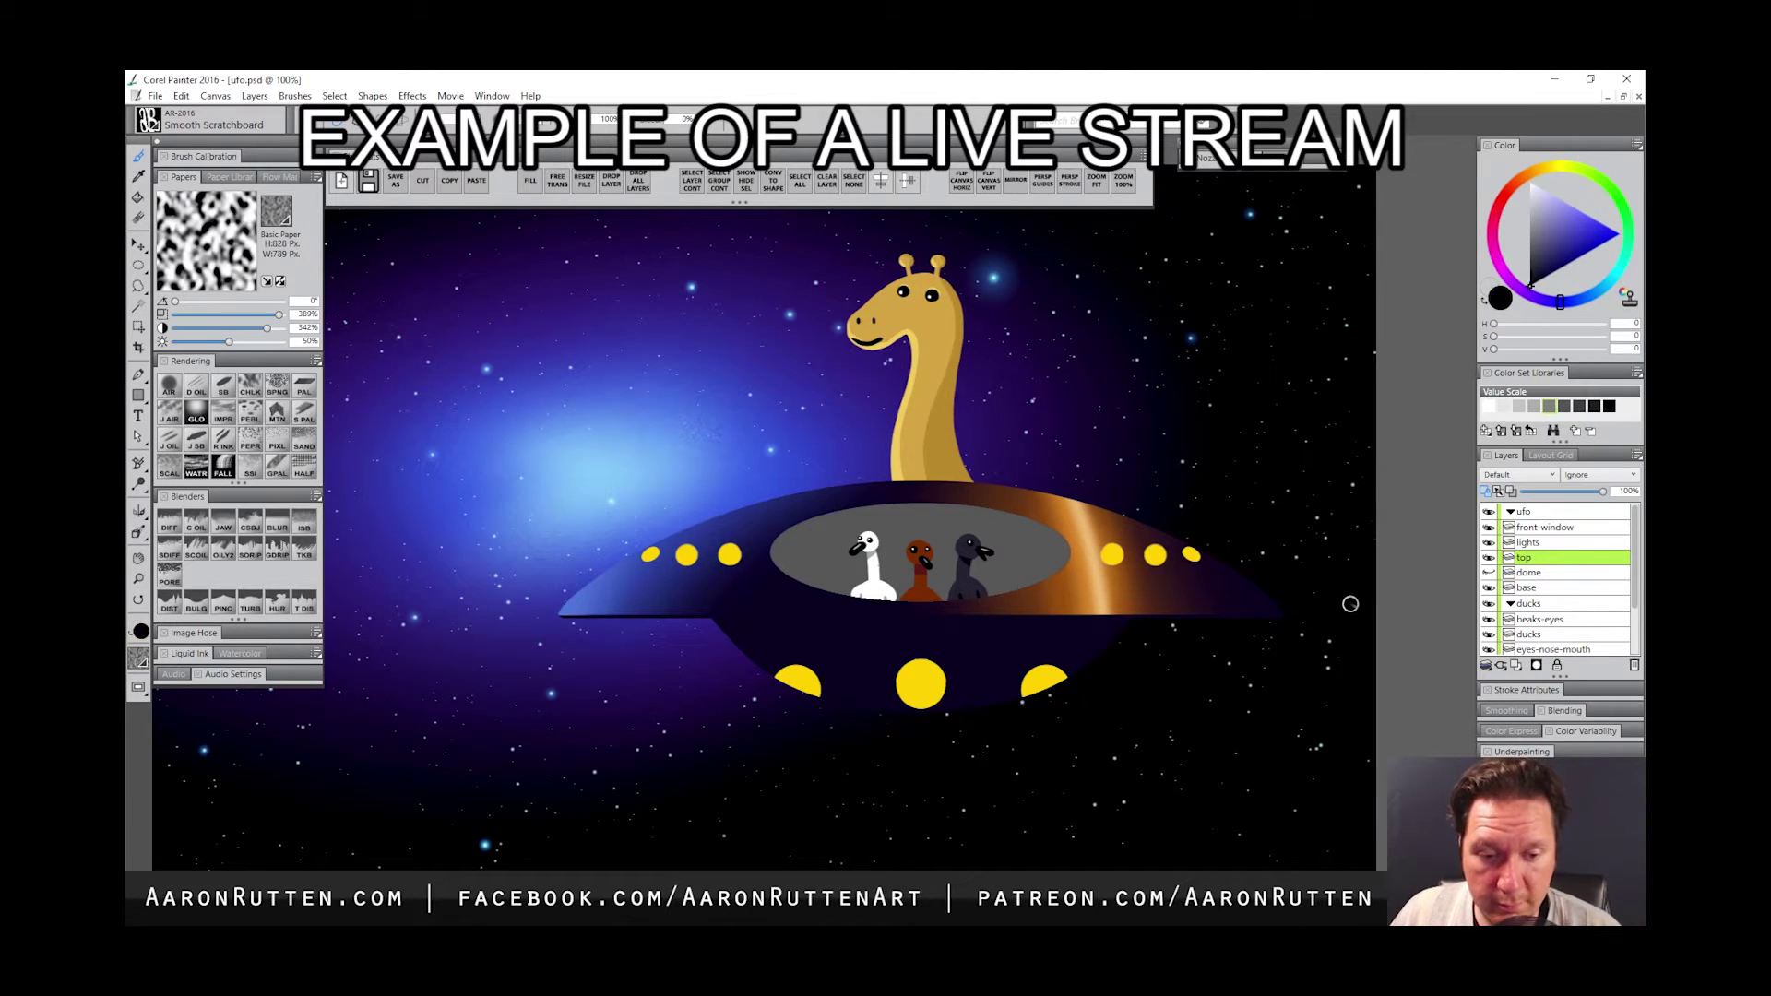
{"action": "key", "text": "d"}
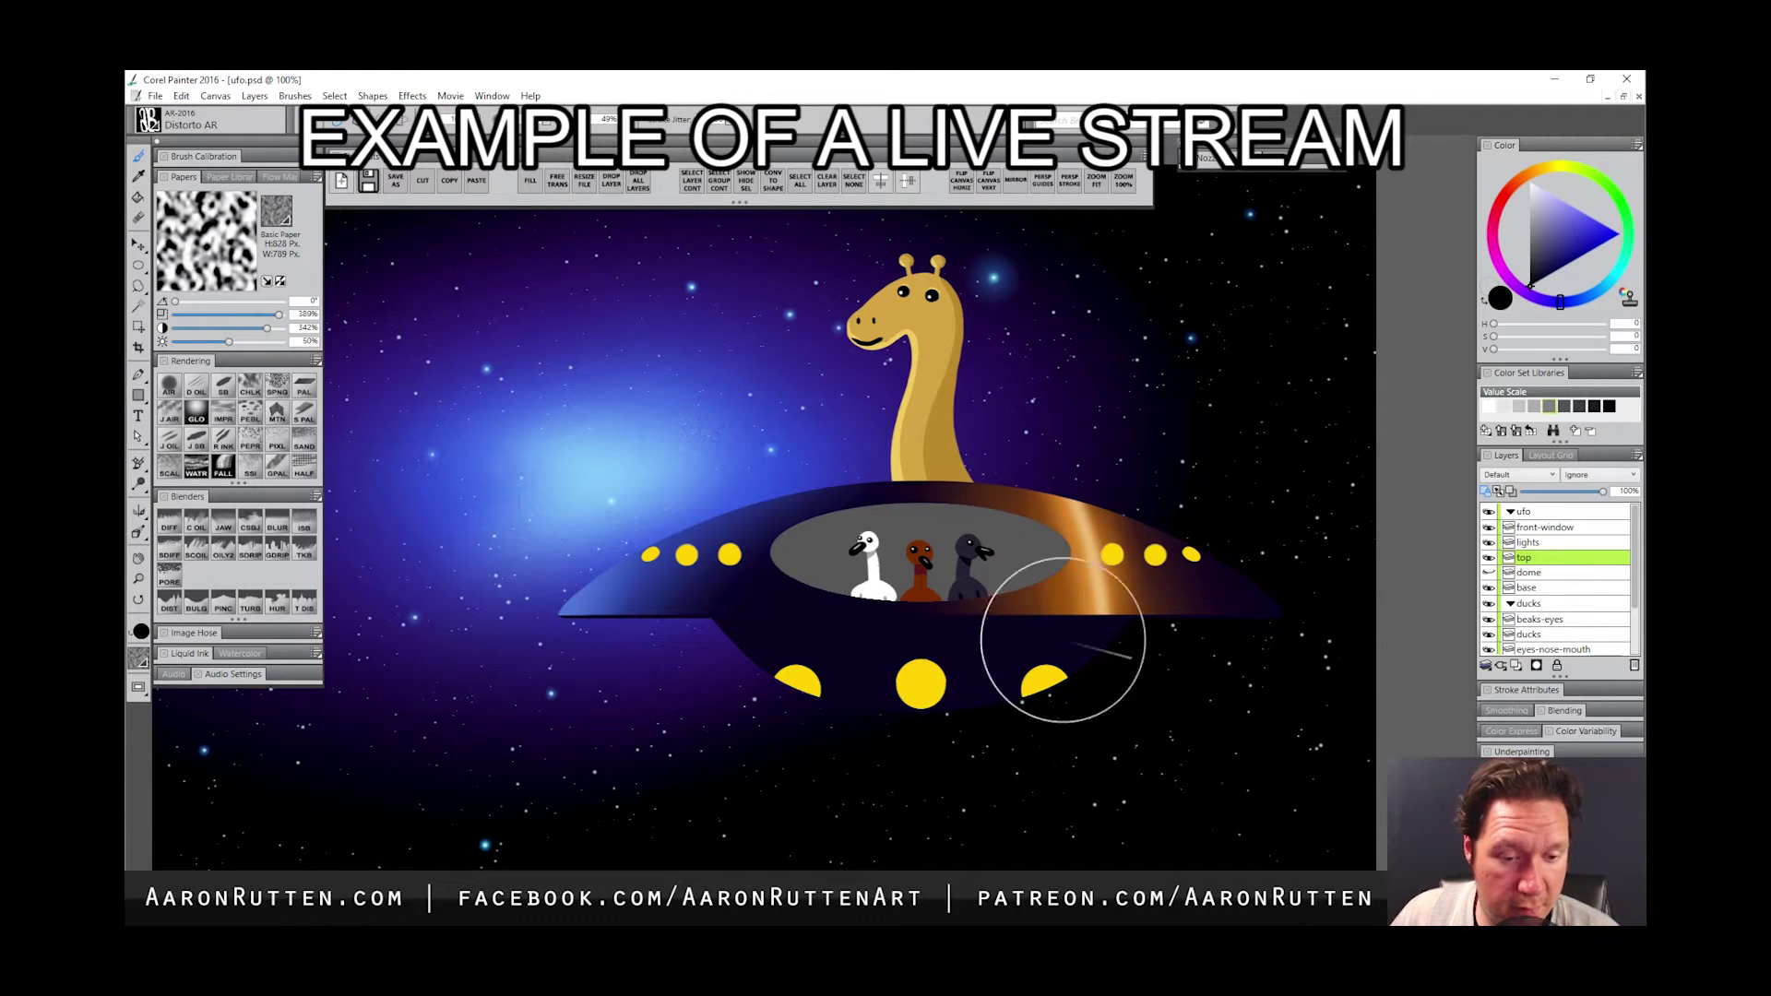
{"action": "key", "text": "b"}
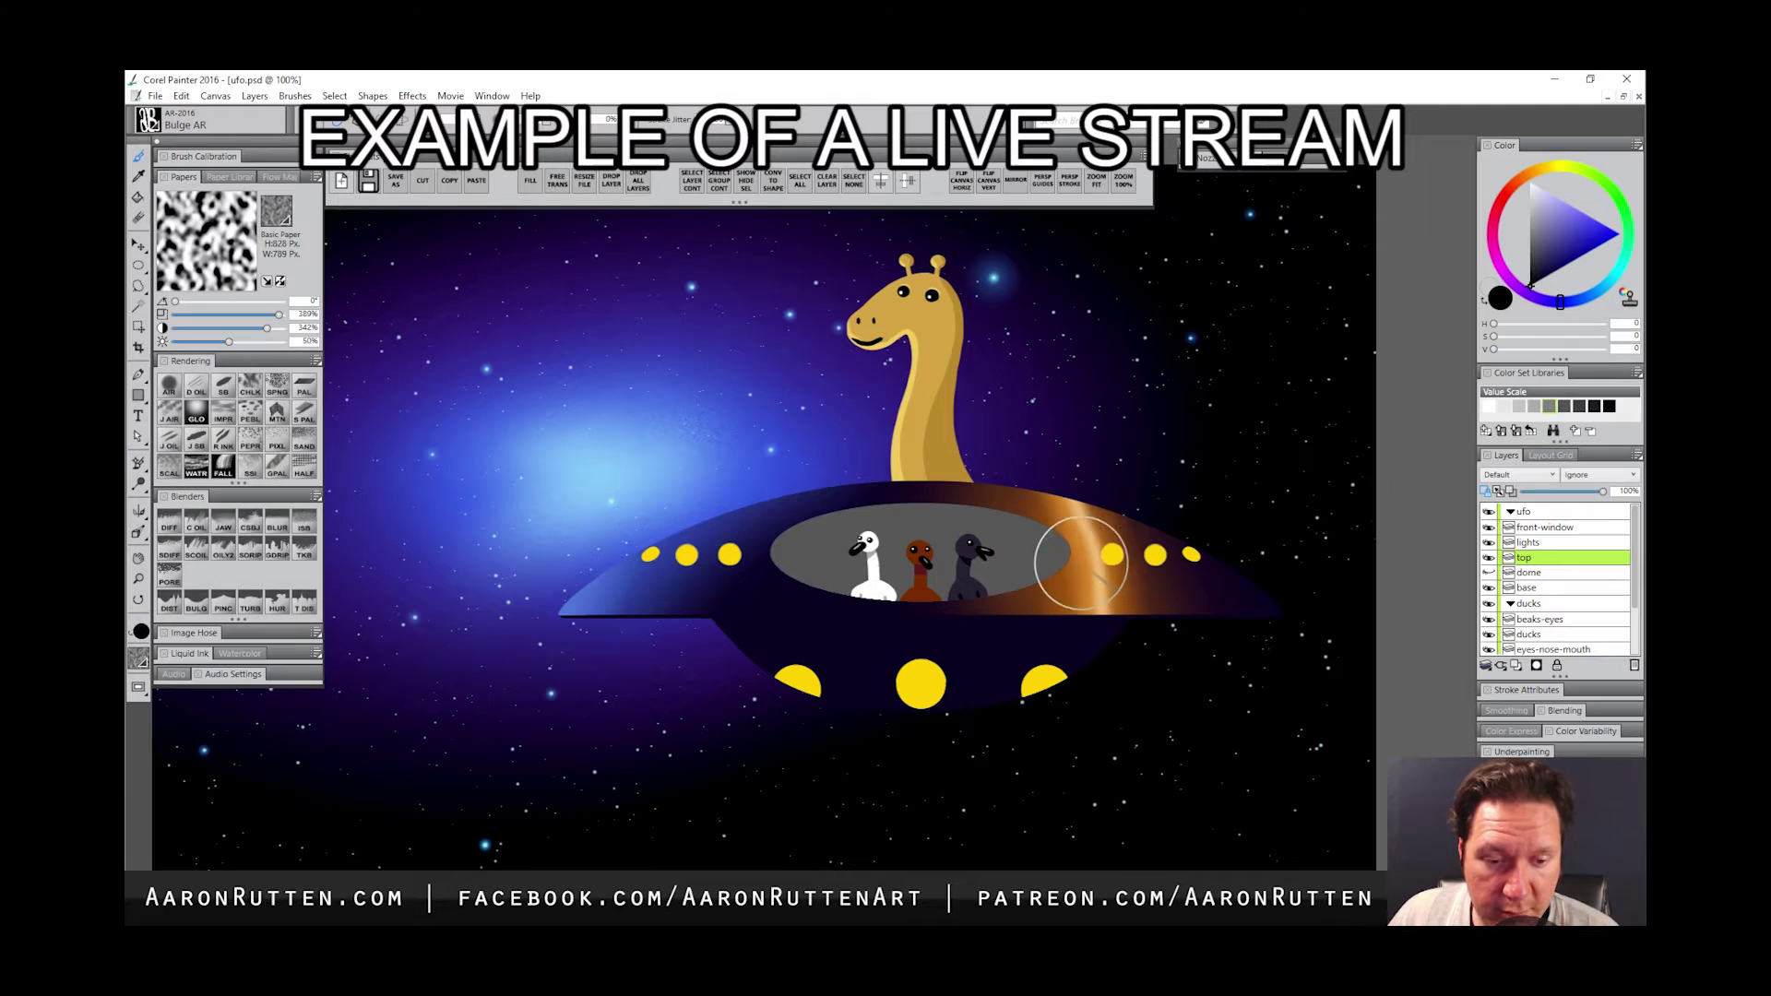
{"action": "key", "text": "d"}
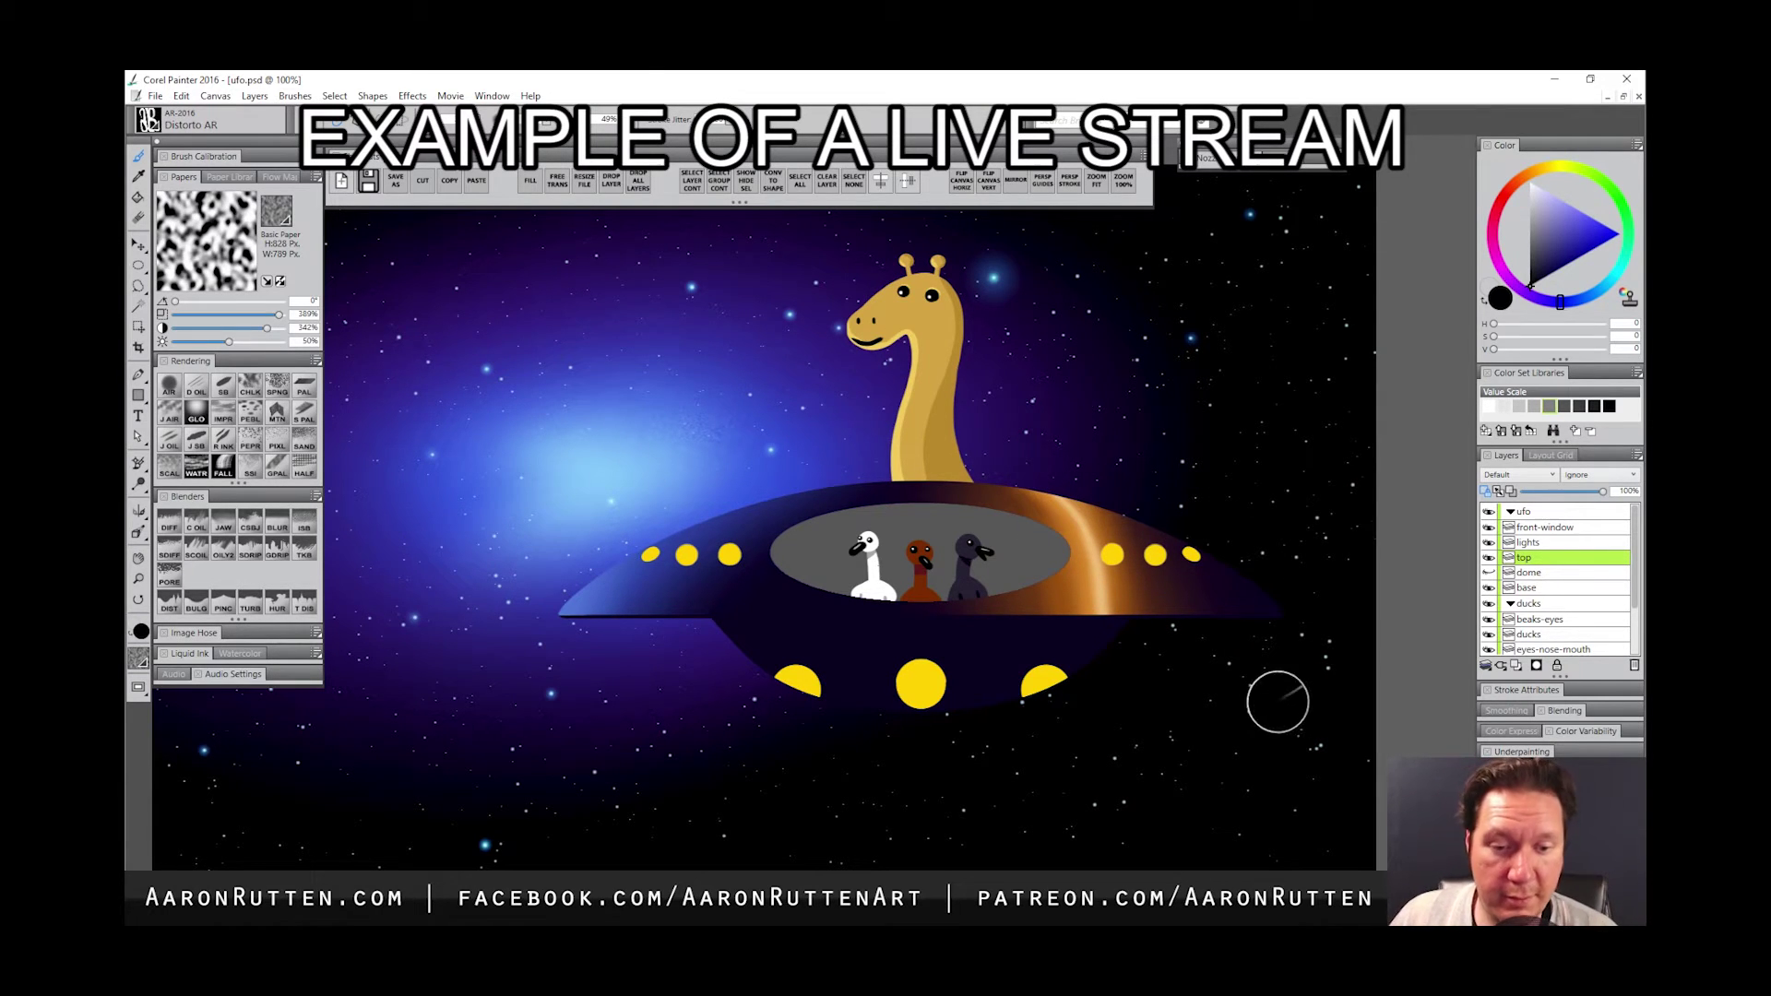
{"action": "left_click_drag", "start_coordinate": [646, 576], "coordinate": [704, 606]}
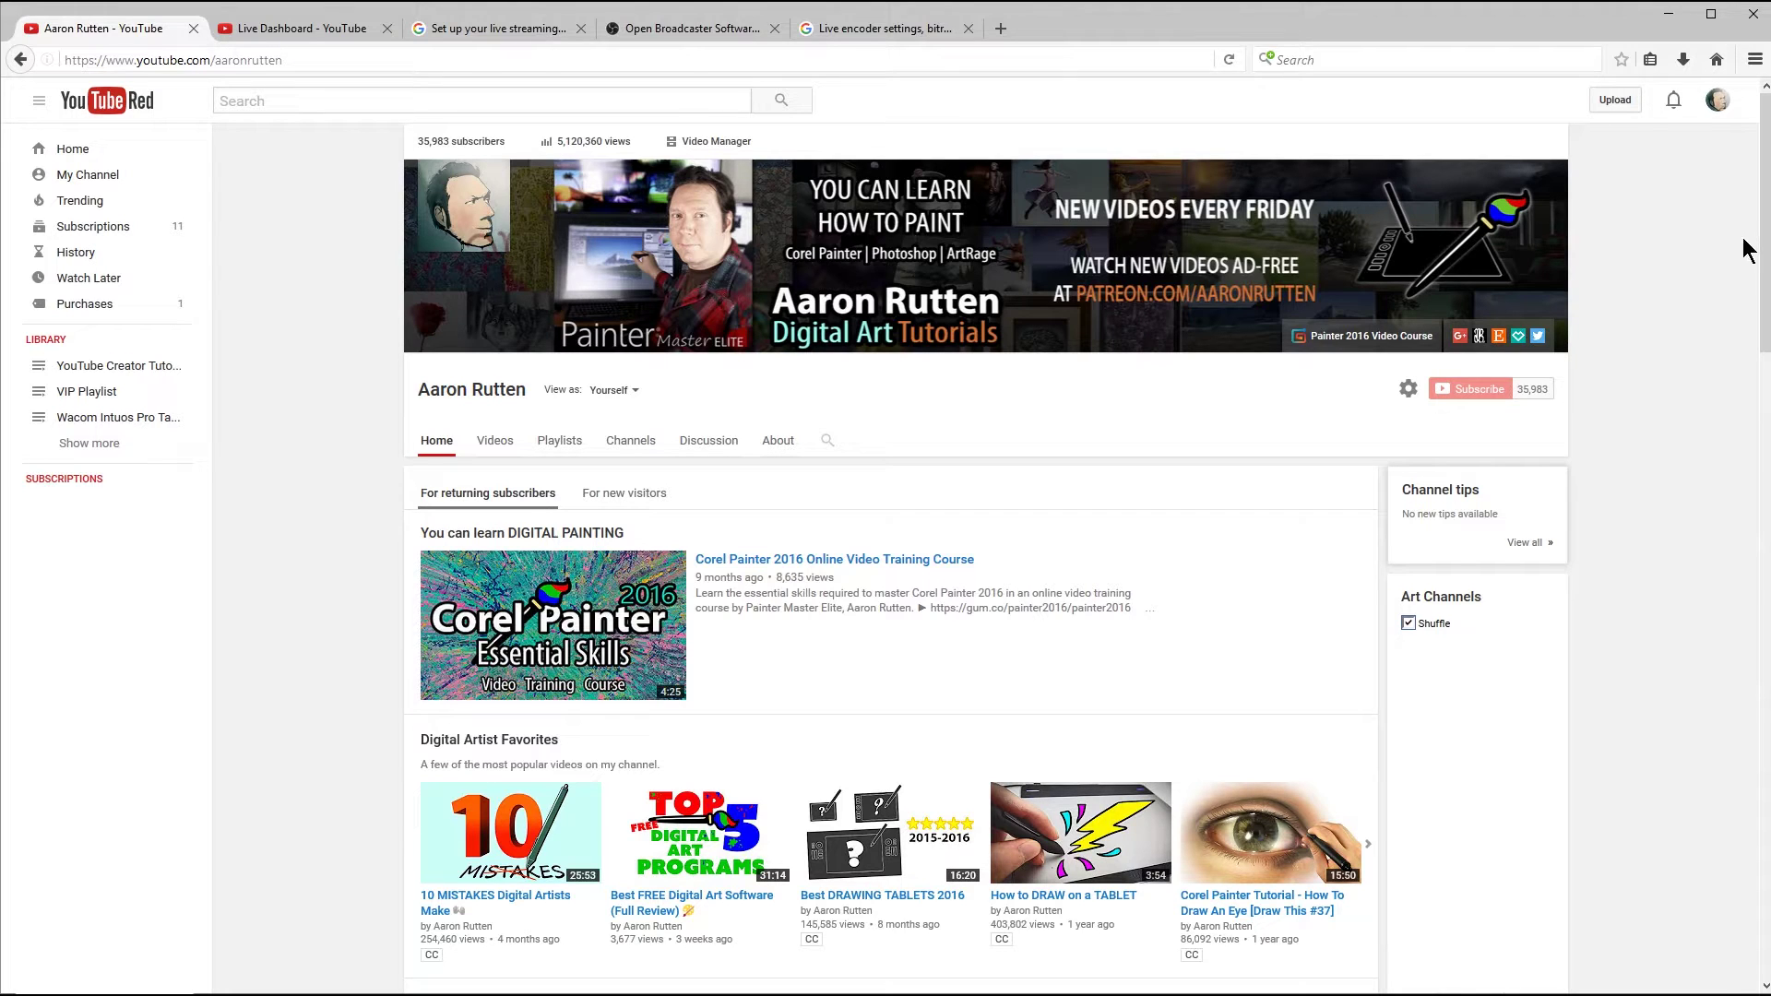
- Go from the account menu to the channel's Video Manager in Creator Studio
{"action": "left_click", "coordinate": [1717, 103]}
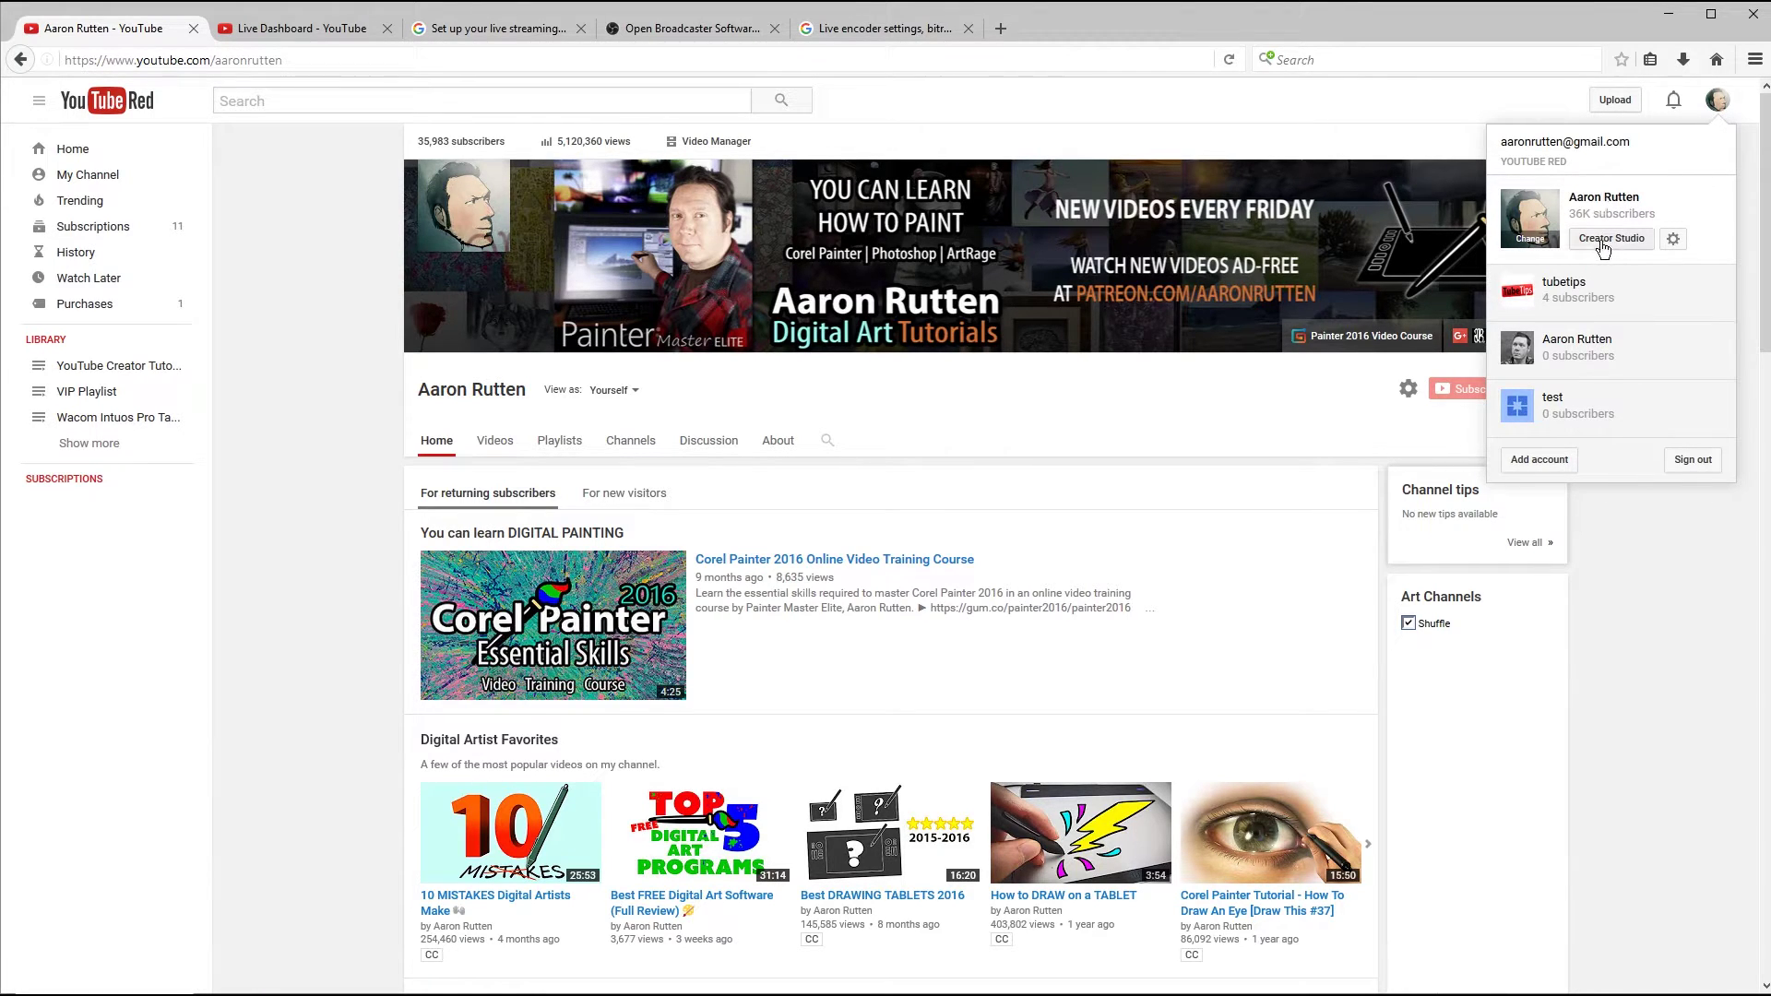
{"action": "left_click", "coordinate": [959, 123]}
{"action": "left_click", "coordinate": [706, 144]}
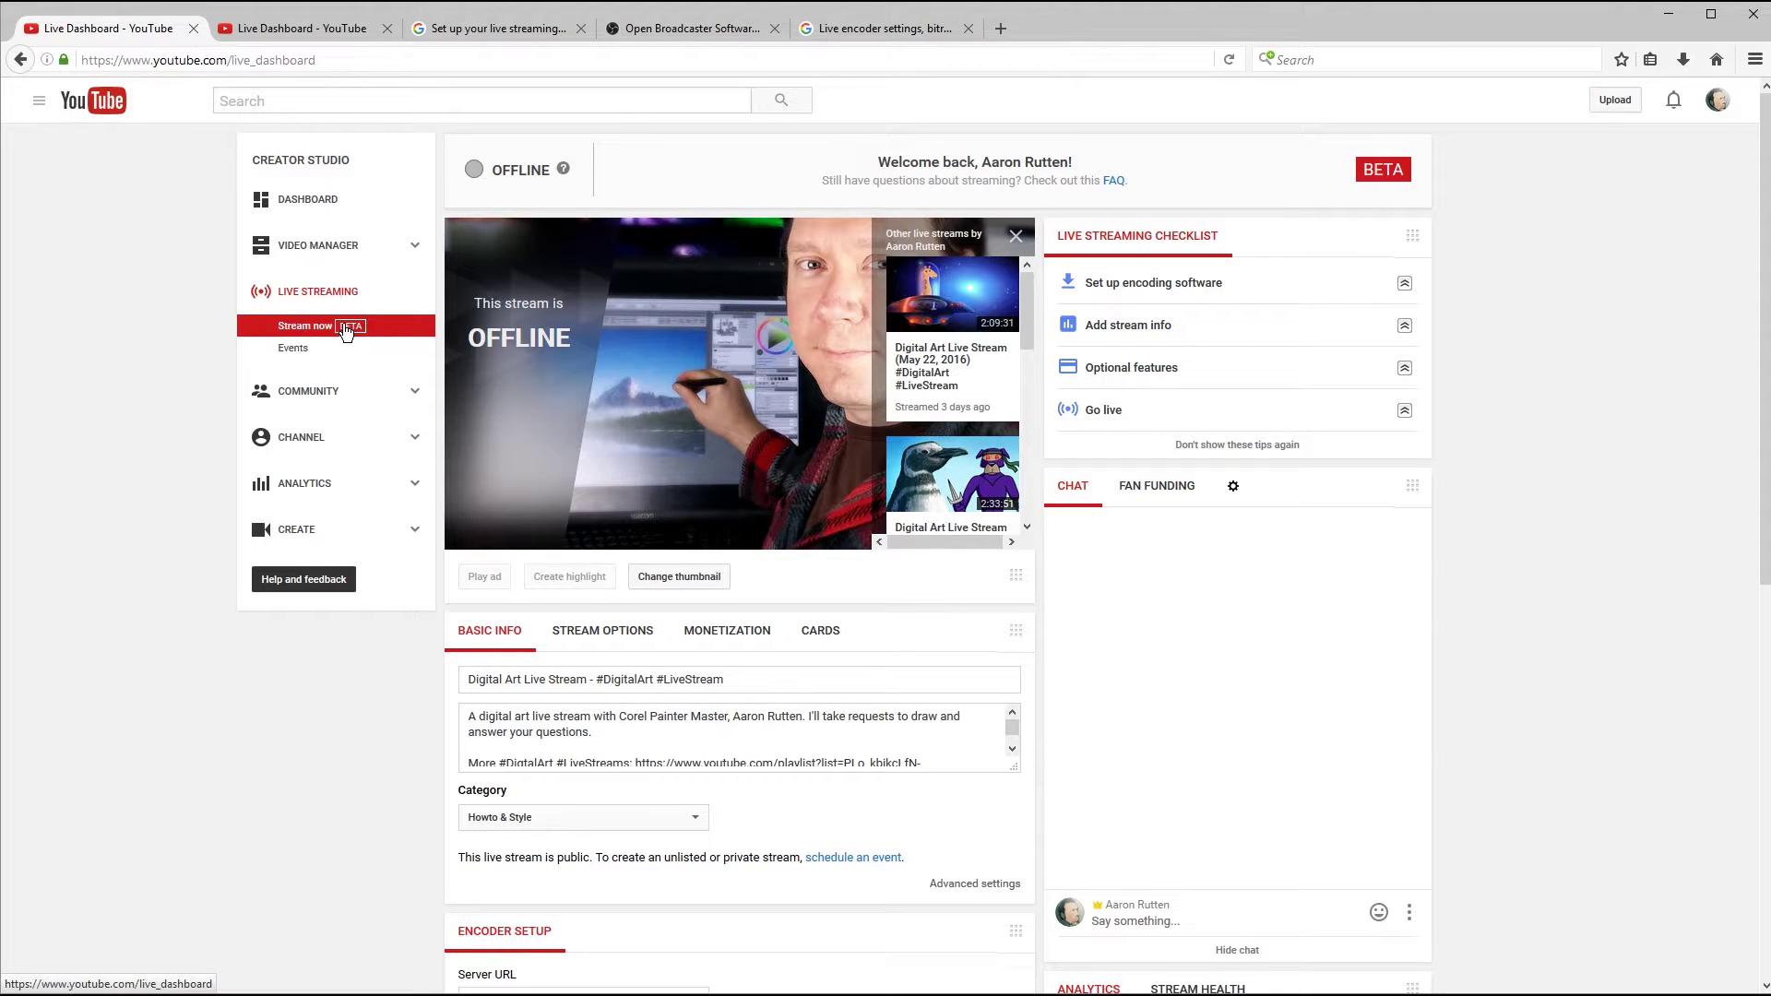
- Under Events, schedule a new live event and set its visibility to Private
{"action": "left_click", "coordinate": [300, 354]}
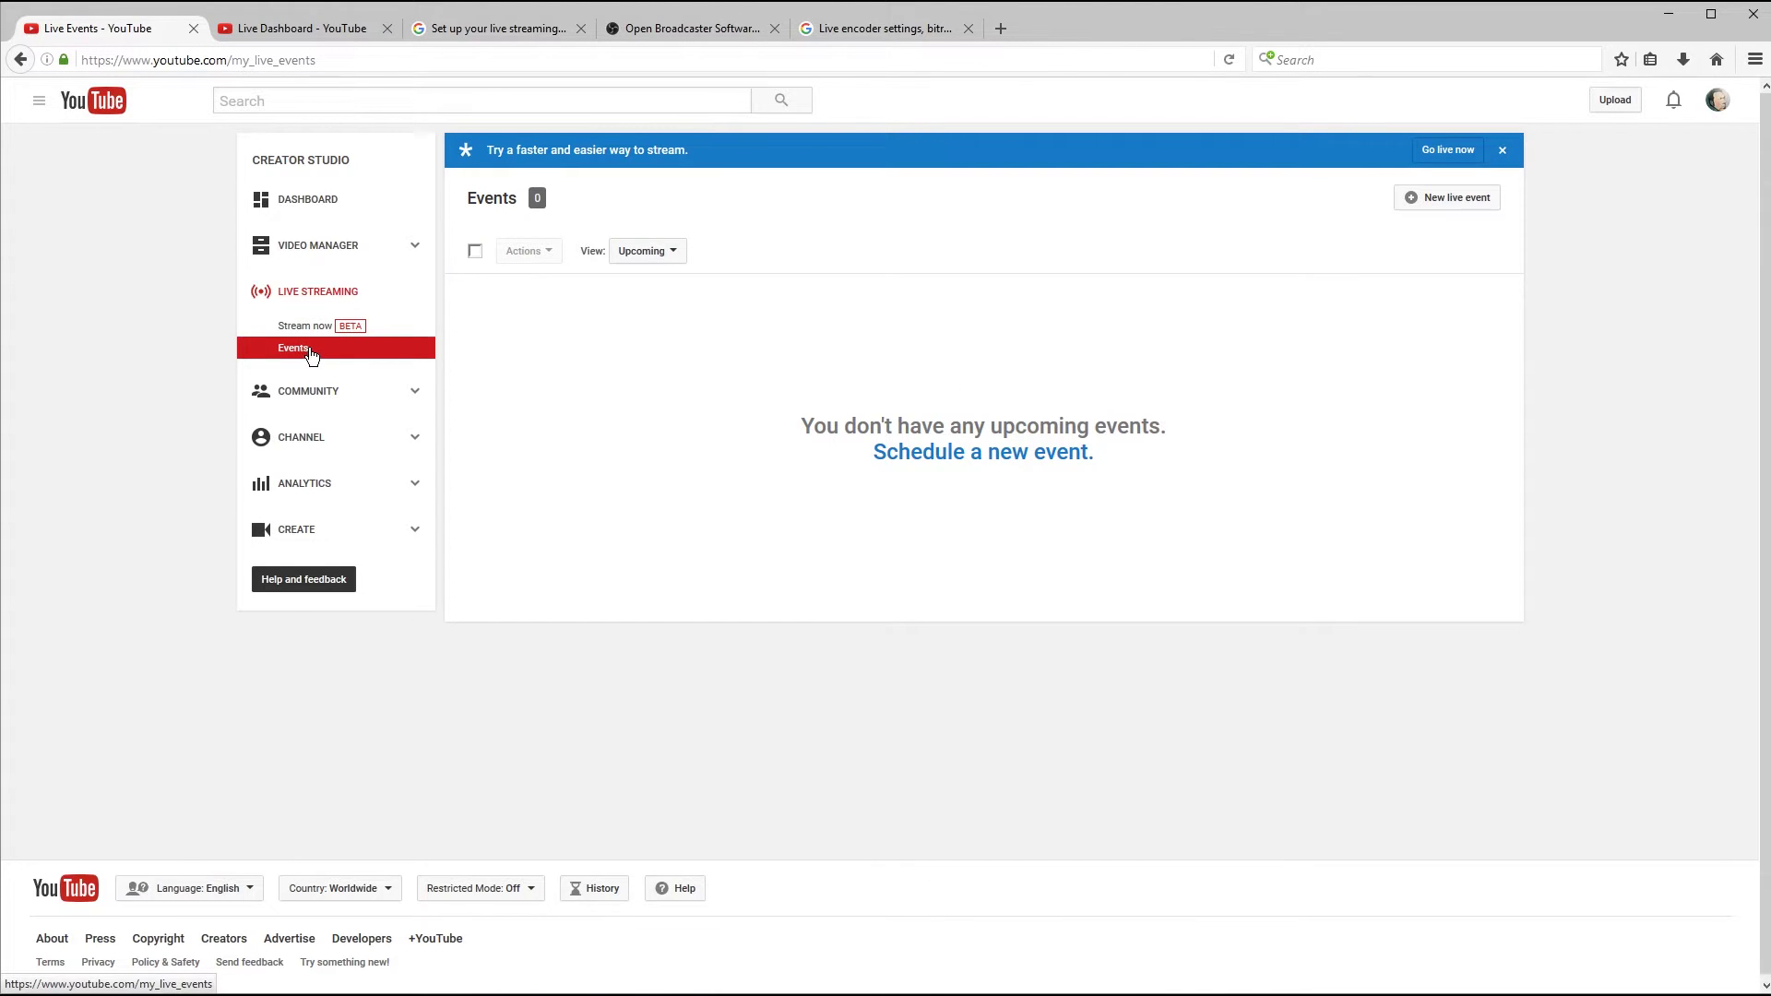
{"action": "left_click", "coordinate": [989, 460]}
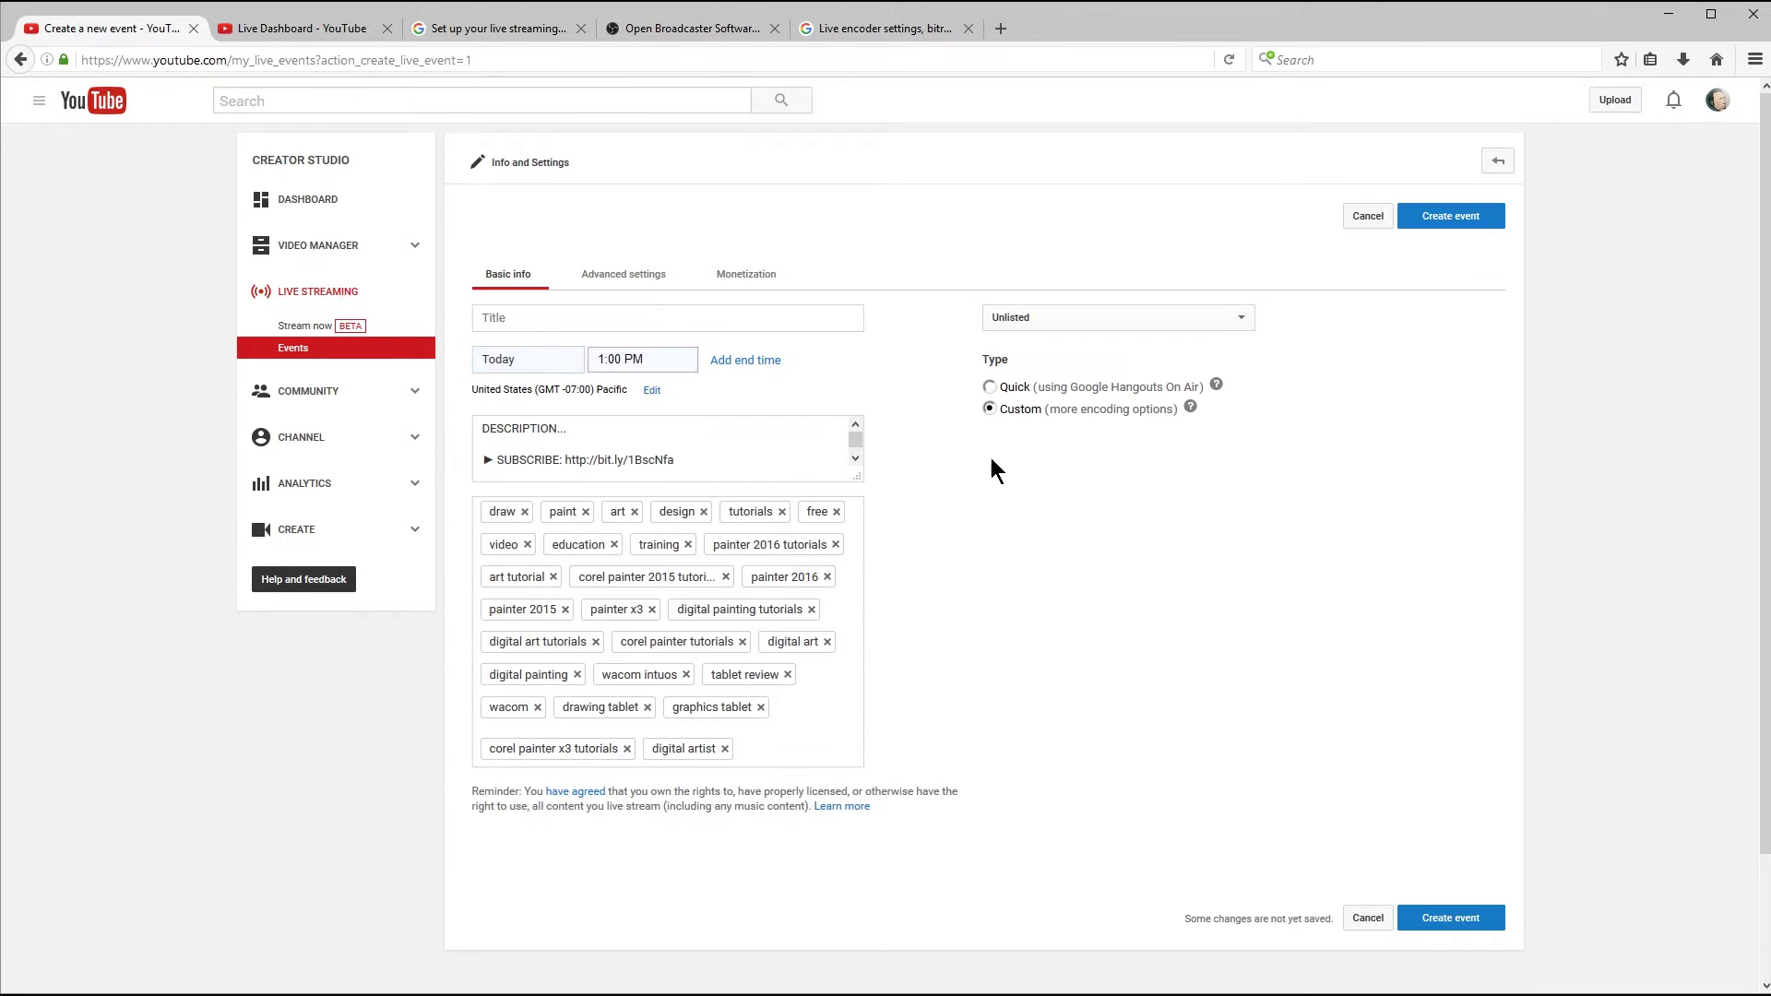
{"action": "left_click", "coordinate": [1063, 318]}
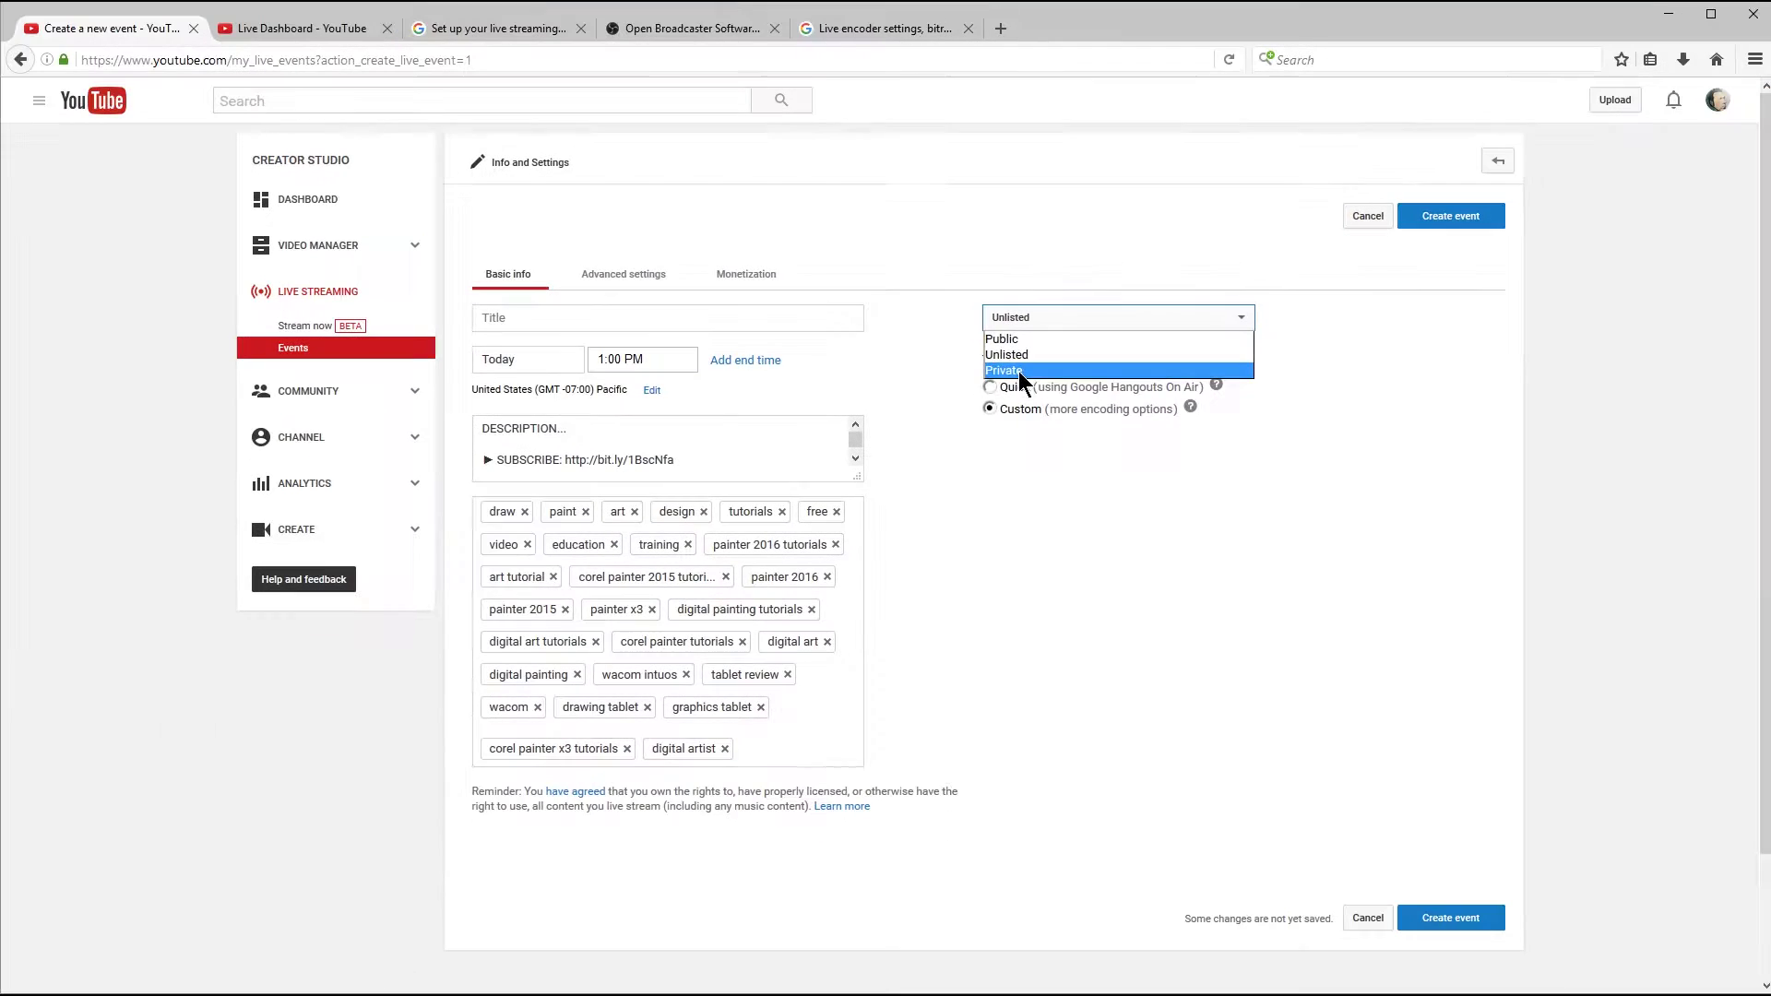
{"action": "left_click", "coordinate": [974, 387]}
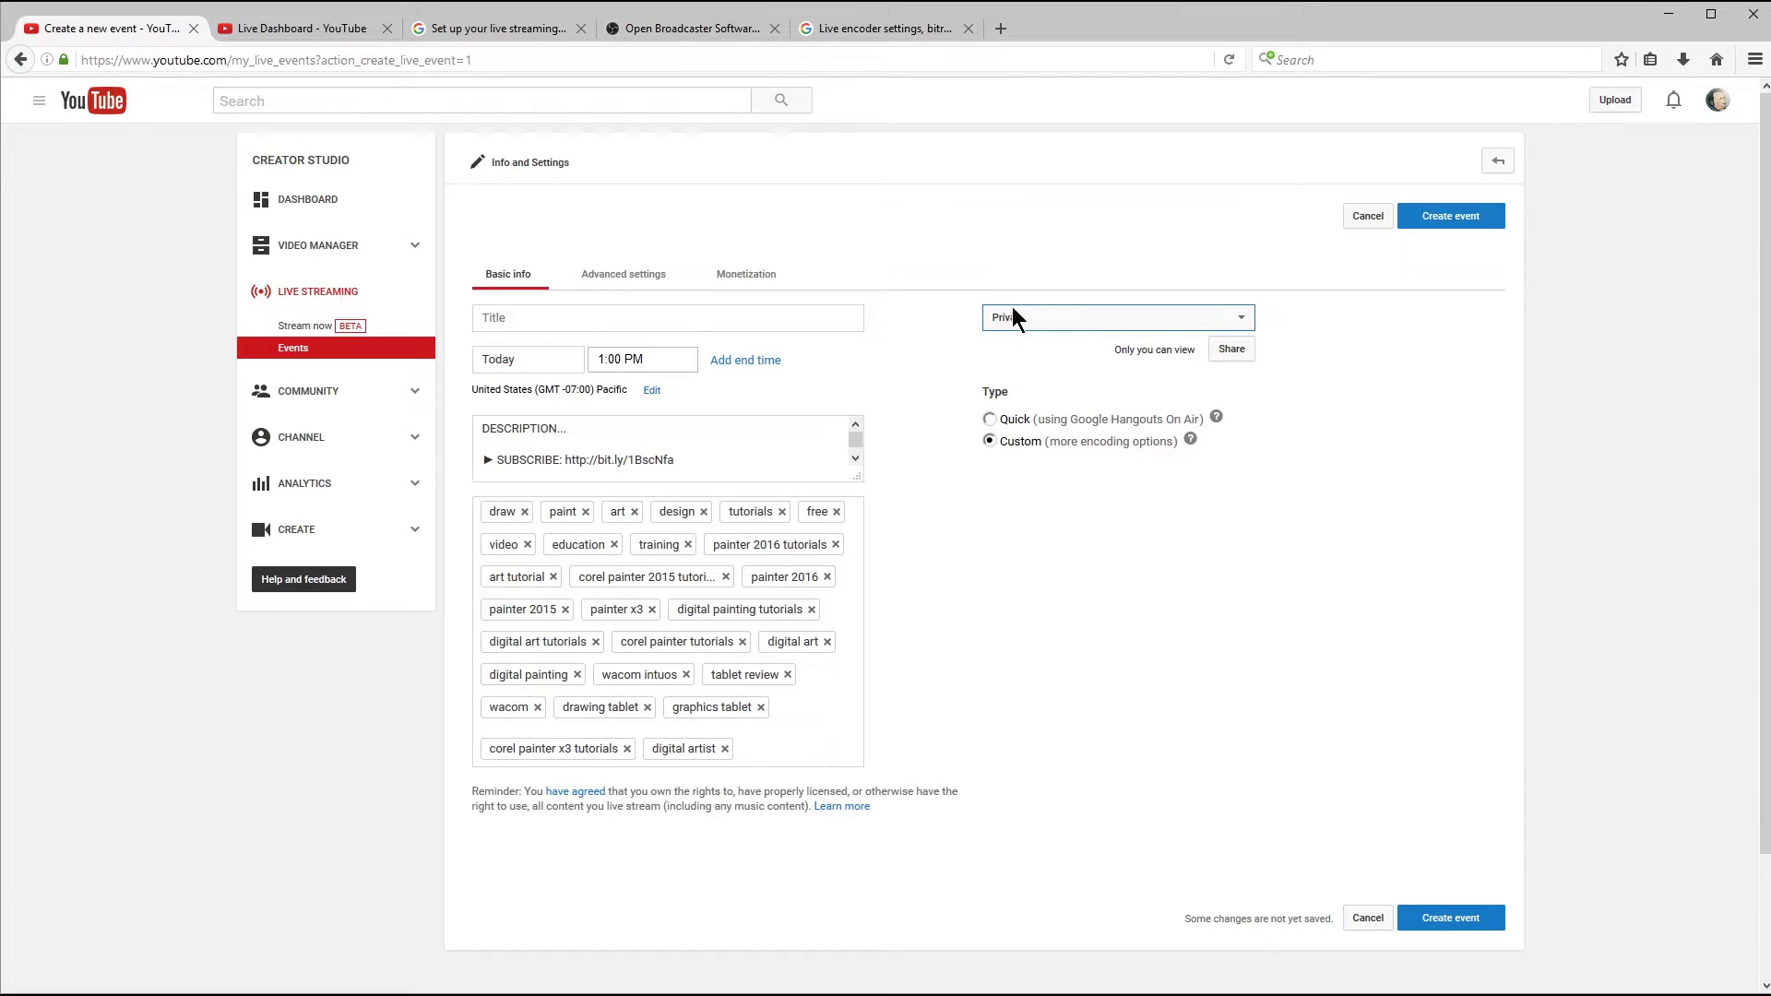
- Title the event 'Test Stream' and review the copyright Learn more article
{"action": "left_click", "coordinate": [501, 318]}
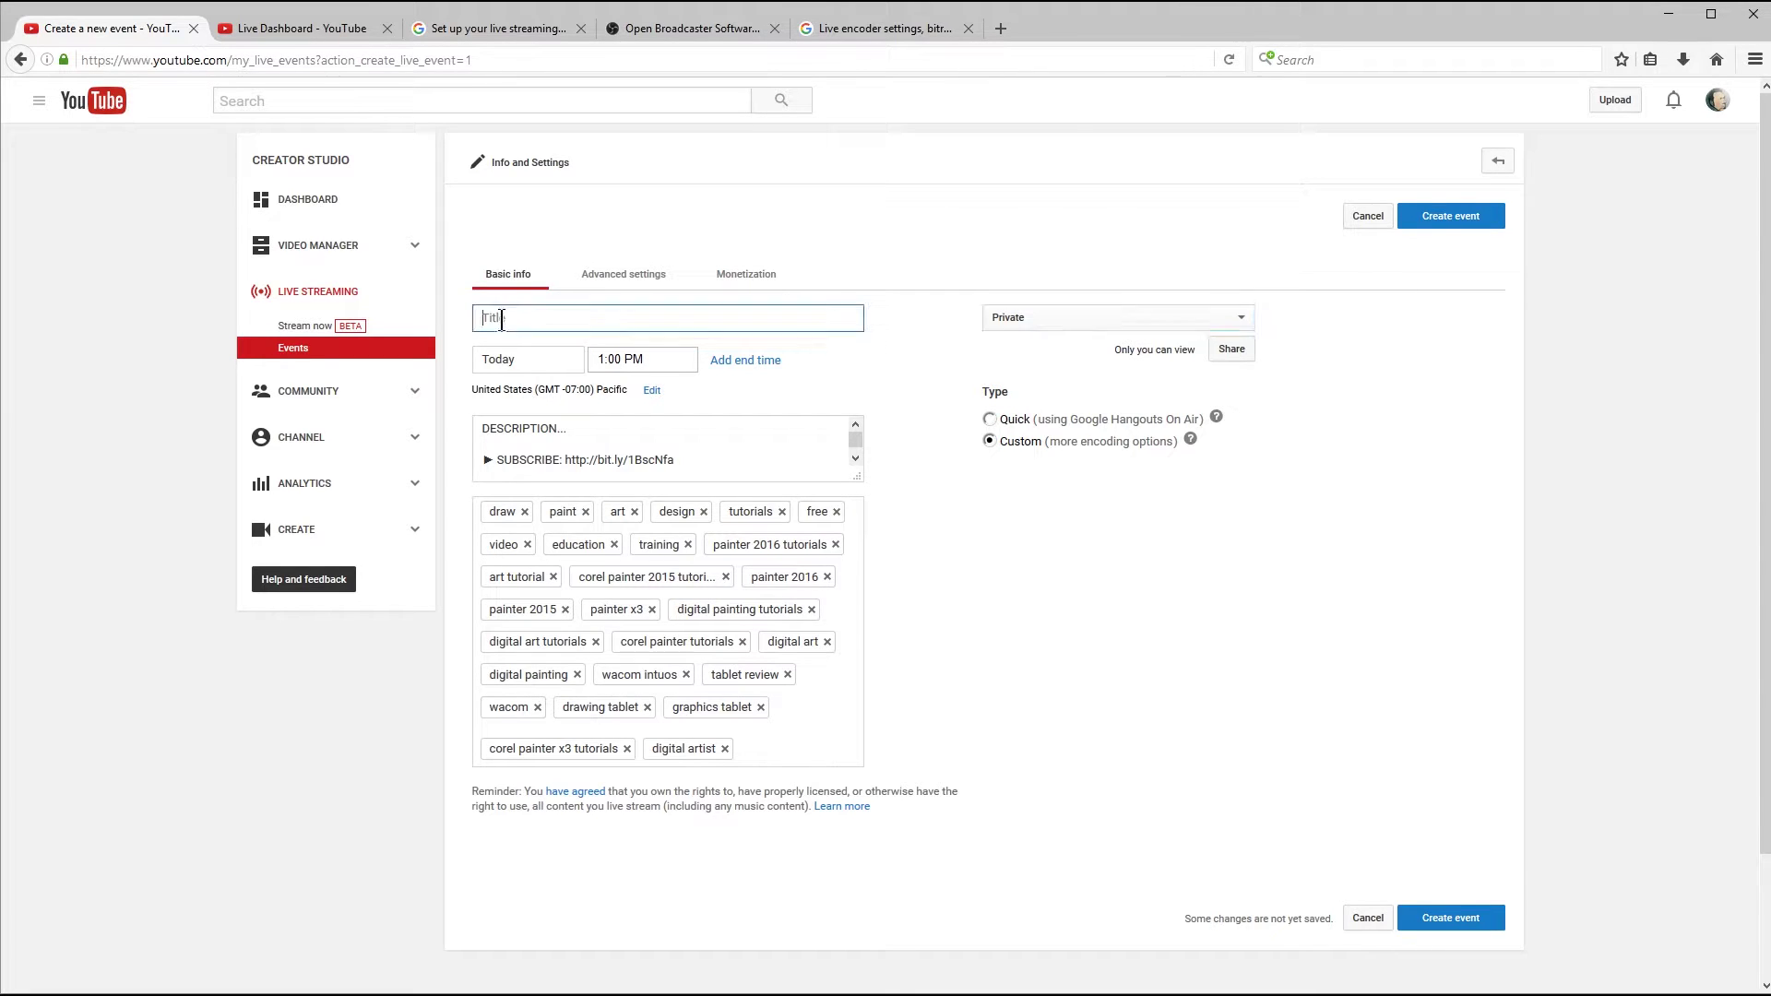
{"action": "type", "text": "Test Stream"}
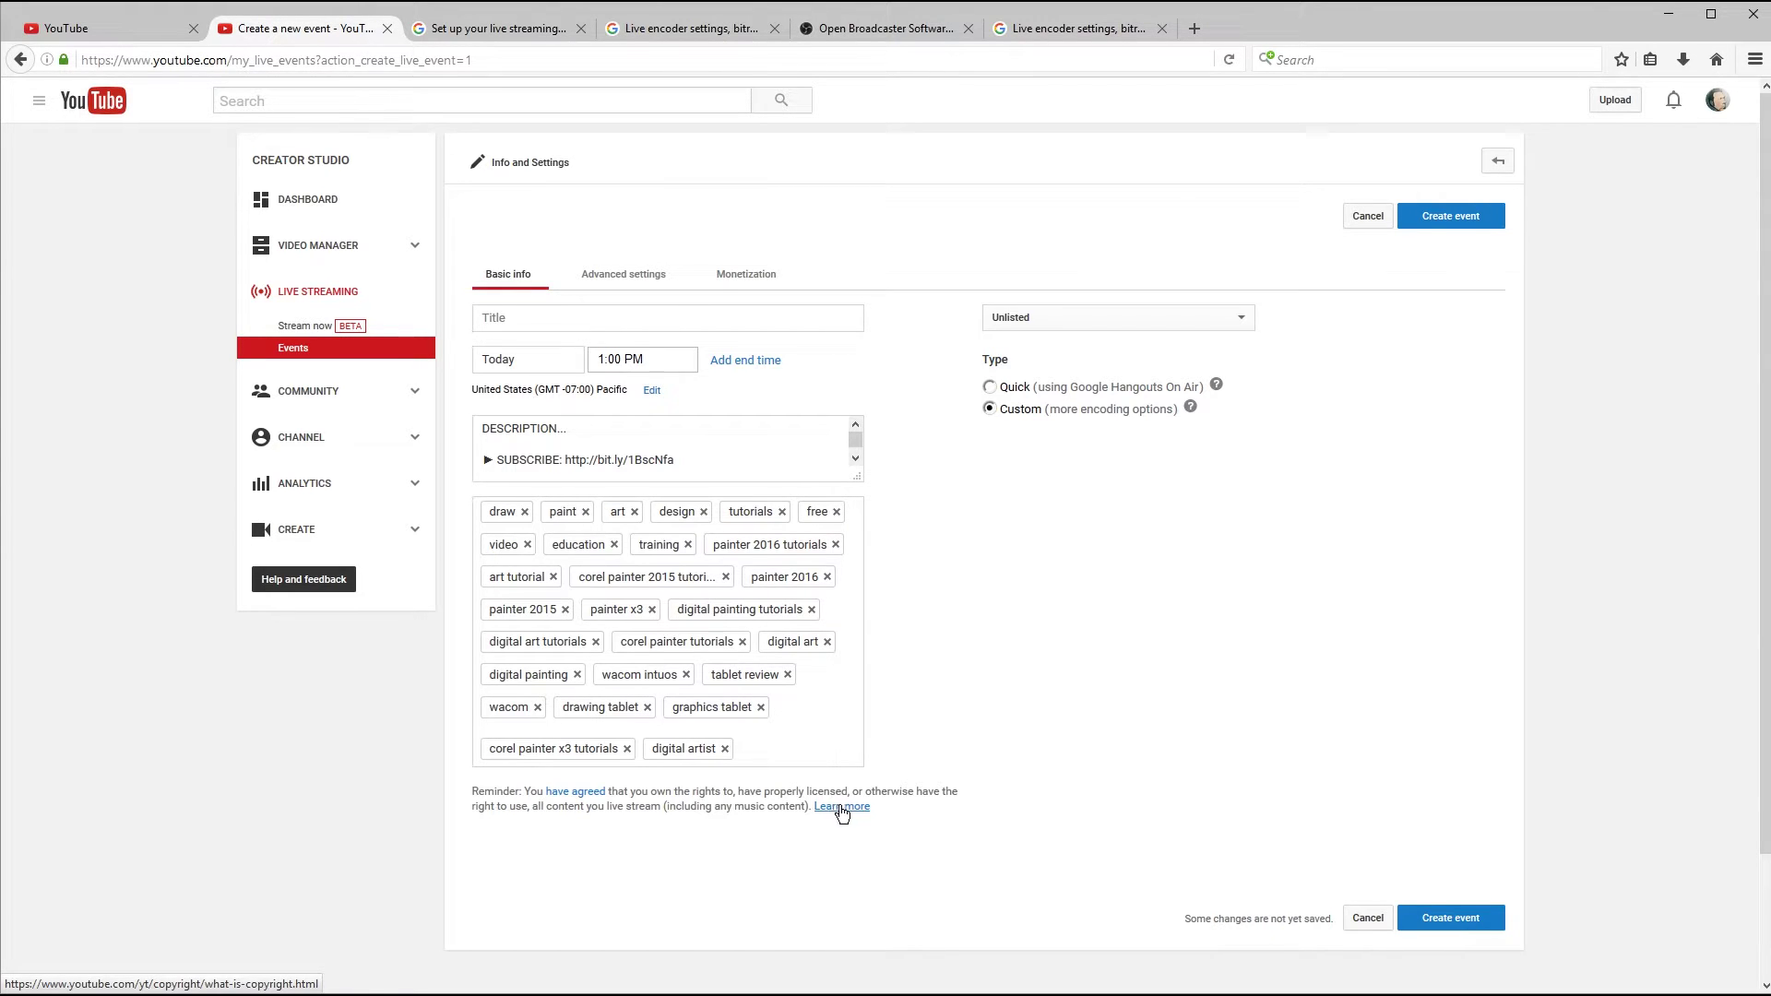
{"action": "left_click", "coordinate": [835, 808]}
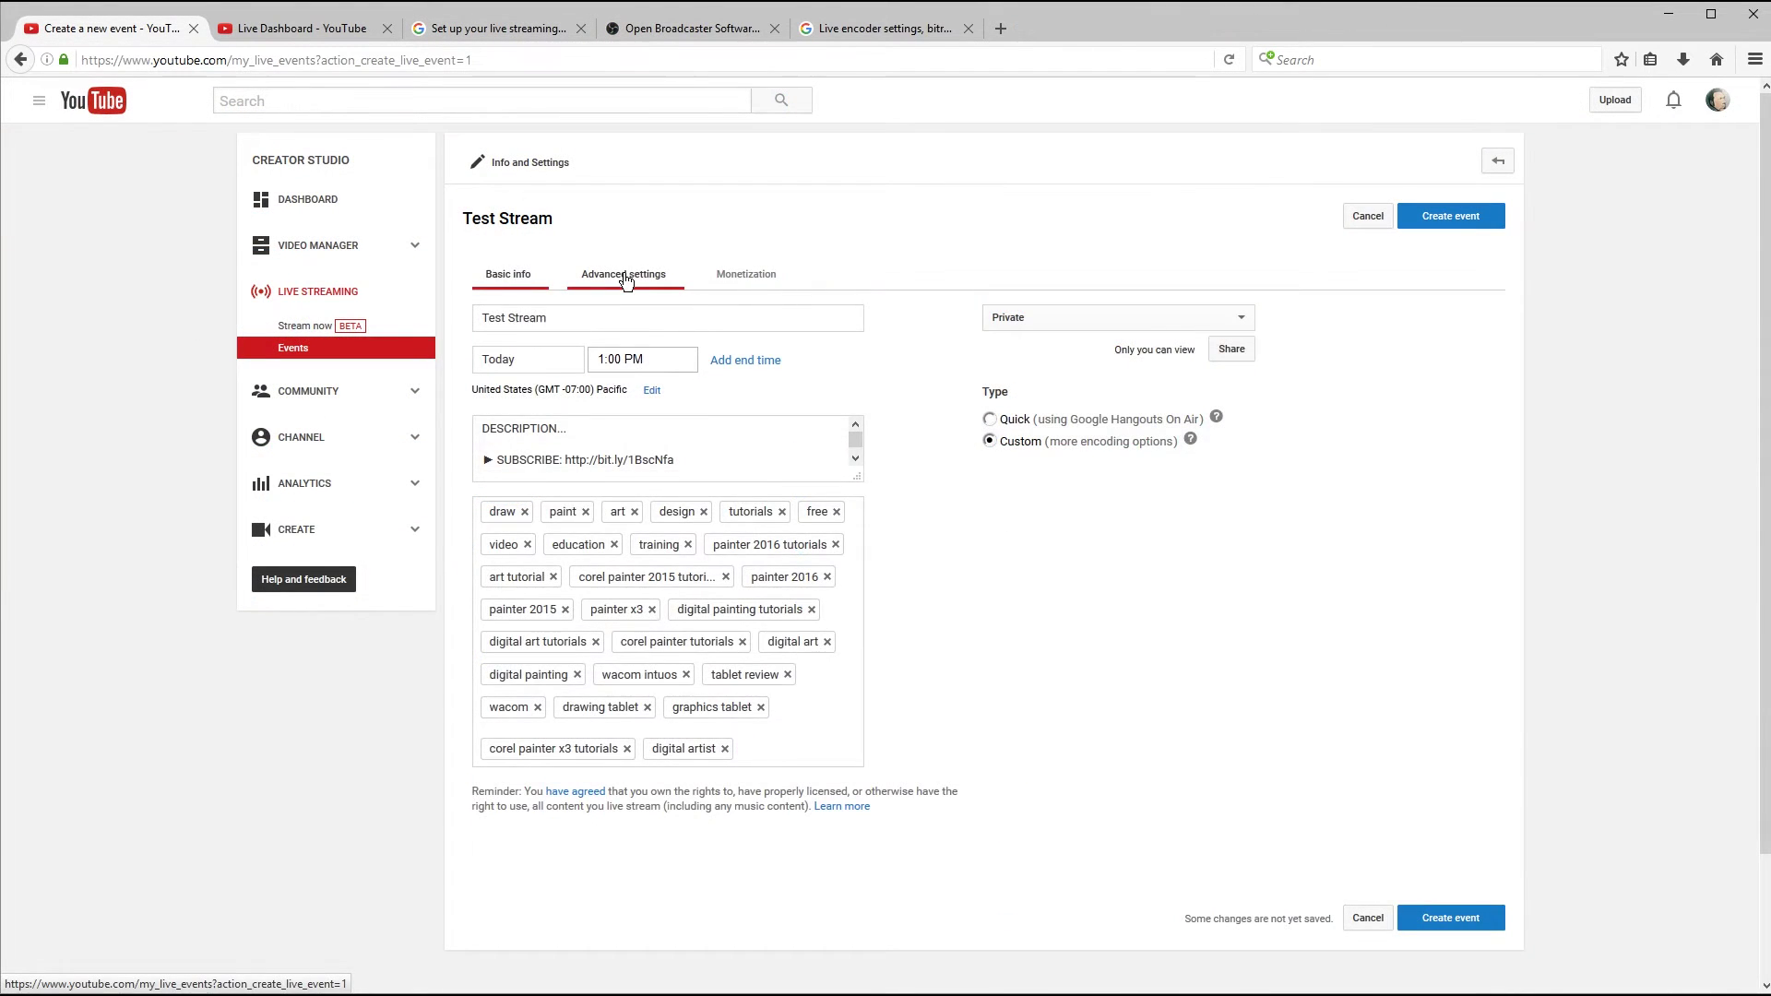
- In Advanced settings, keep promotion at 'When the event is live' and auto-unlist the archive after streaming
{"action": "left_click", "coordinate": [625, 277]}
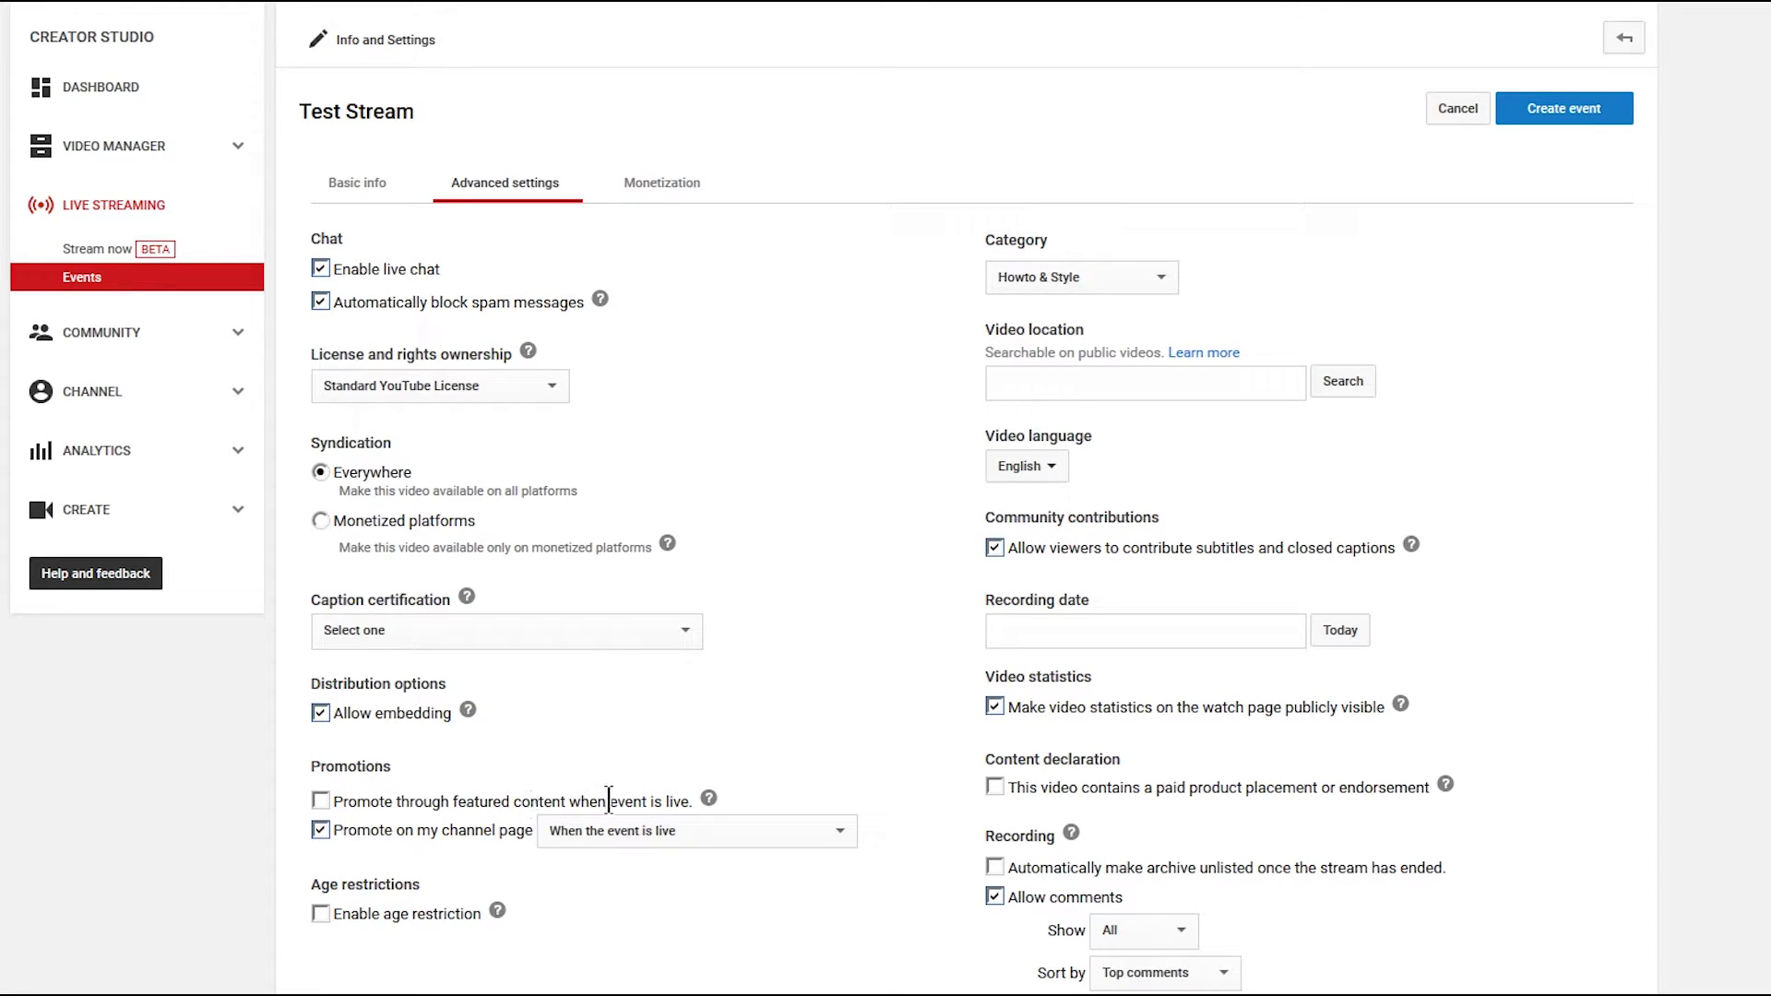
{"action": "left_click", "coordinate": [641, 833]}
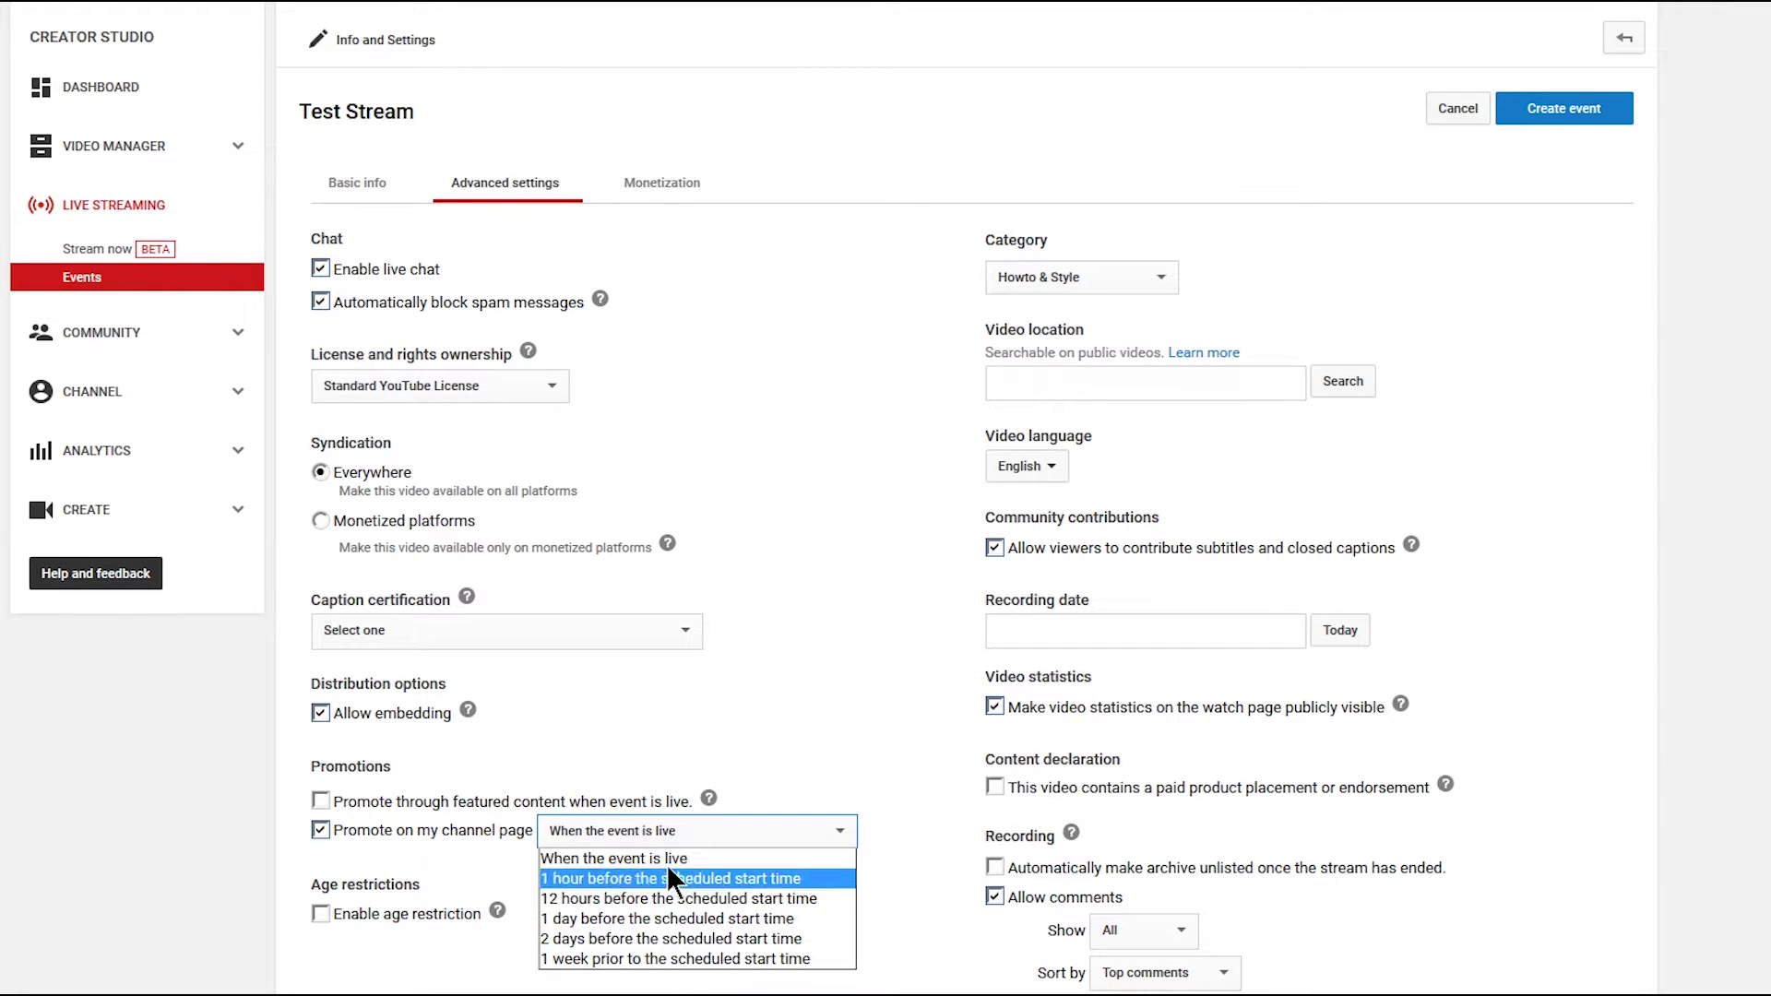
{"action": "left_click", "coordinate": [724, 791]}
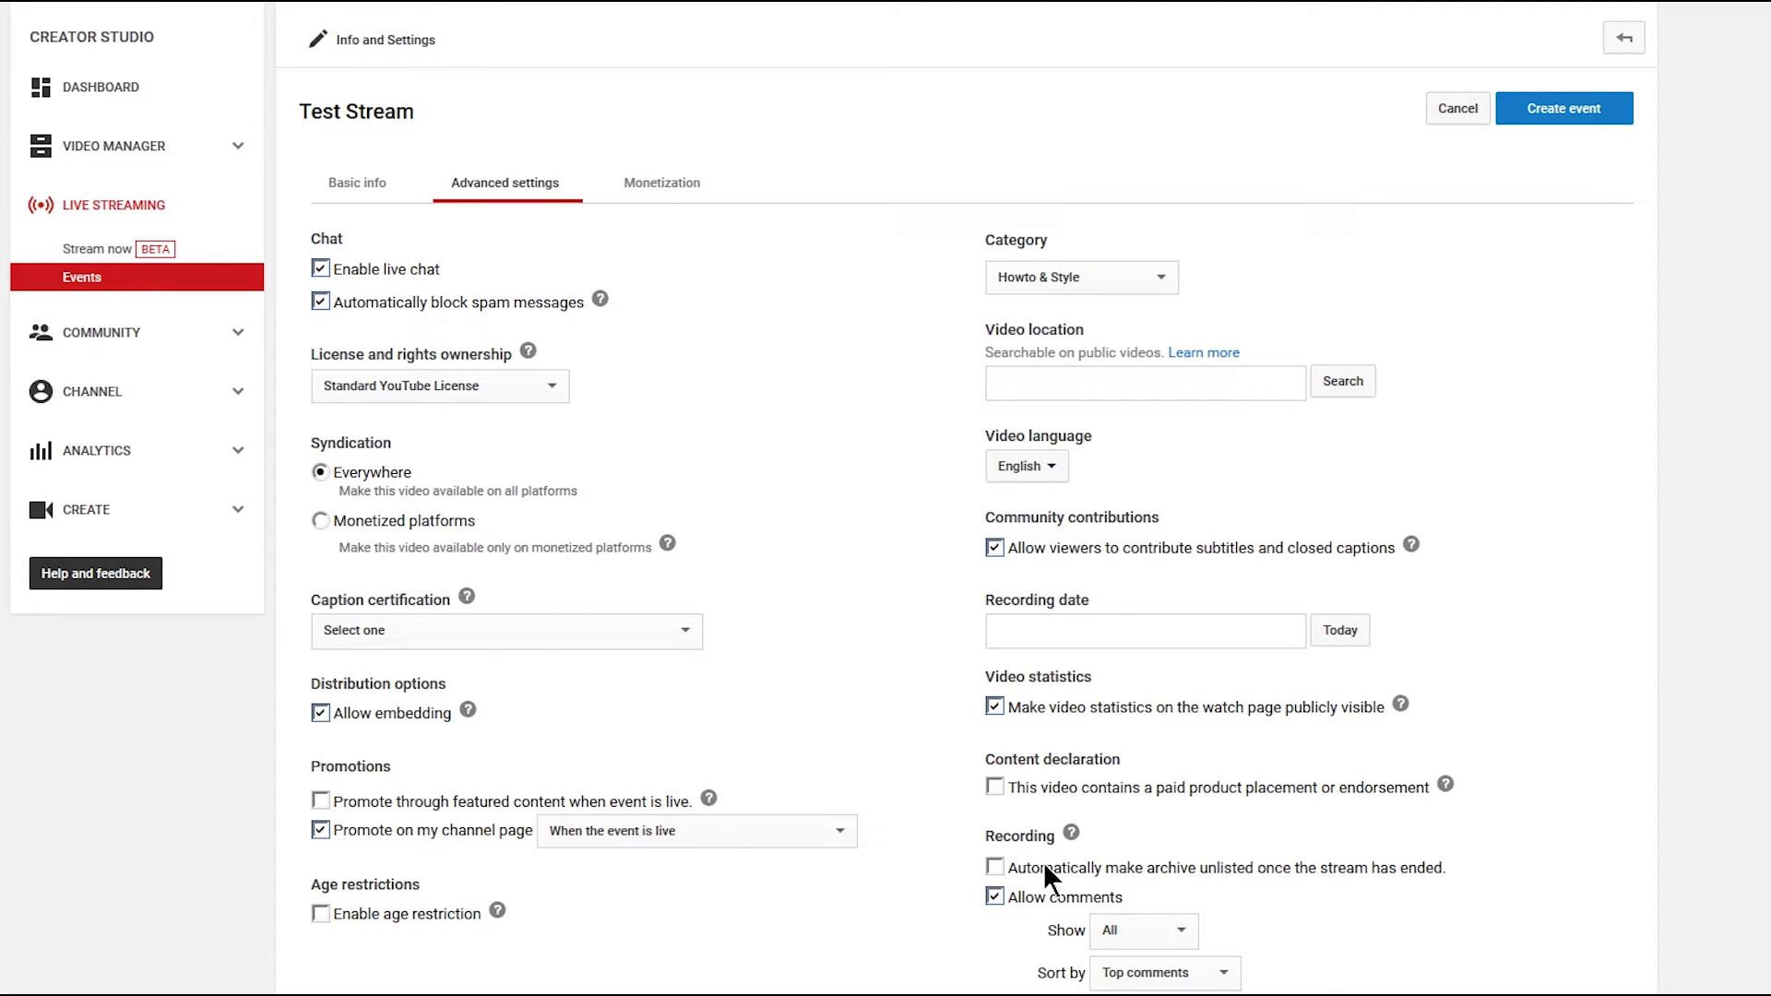
{"action": "left_click", "coordinate": [995, 868]}
- Untick automatic archive unlisting and scroll down to the DVR and optimization options
{"action": "left_click", "coordinate": [1011, 871]}
{"action": "scroll", "coordinate": [1011, 871], "scroll_direction": "down", "scroll_amount": 5}
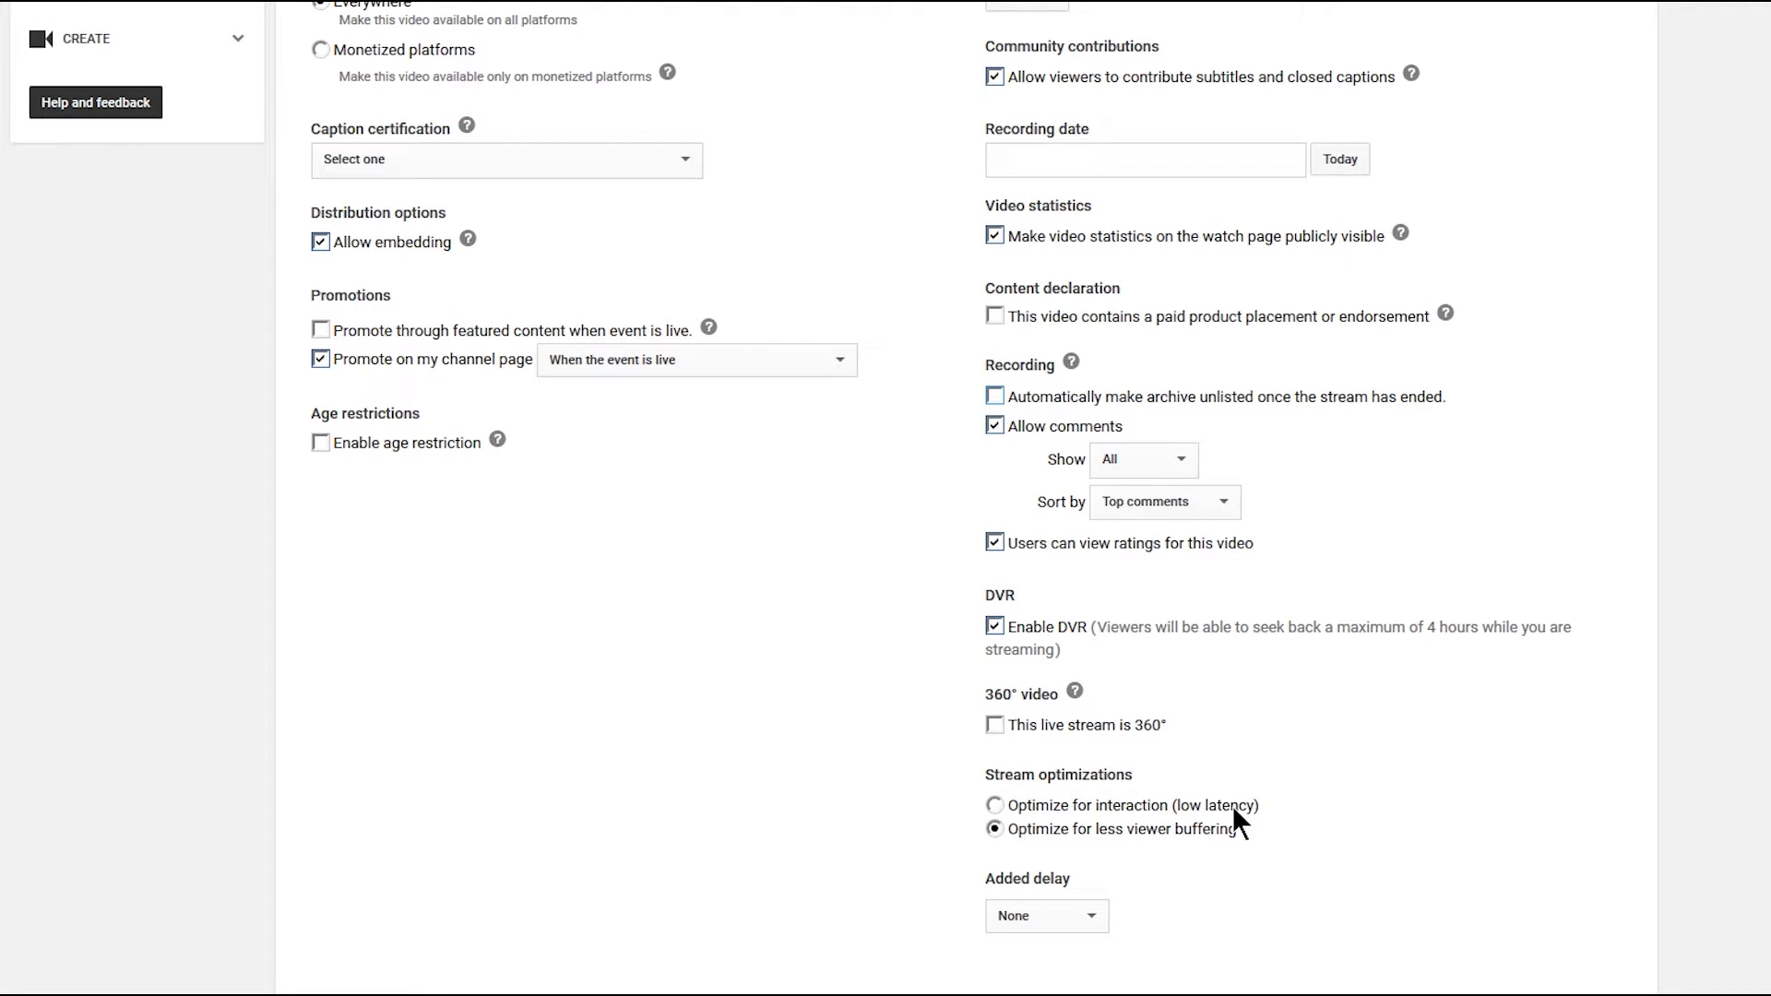
- Leave 'Monetize with ads' on under Monetization and create the Test Stream event
{"action": "scroll", "coordinate": [1234, 808], "scroll_direction": "up", "scroll_amount": 5}
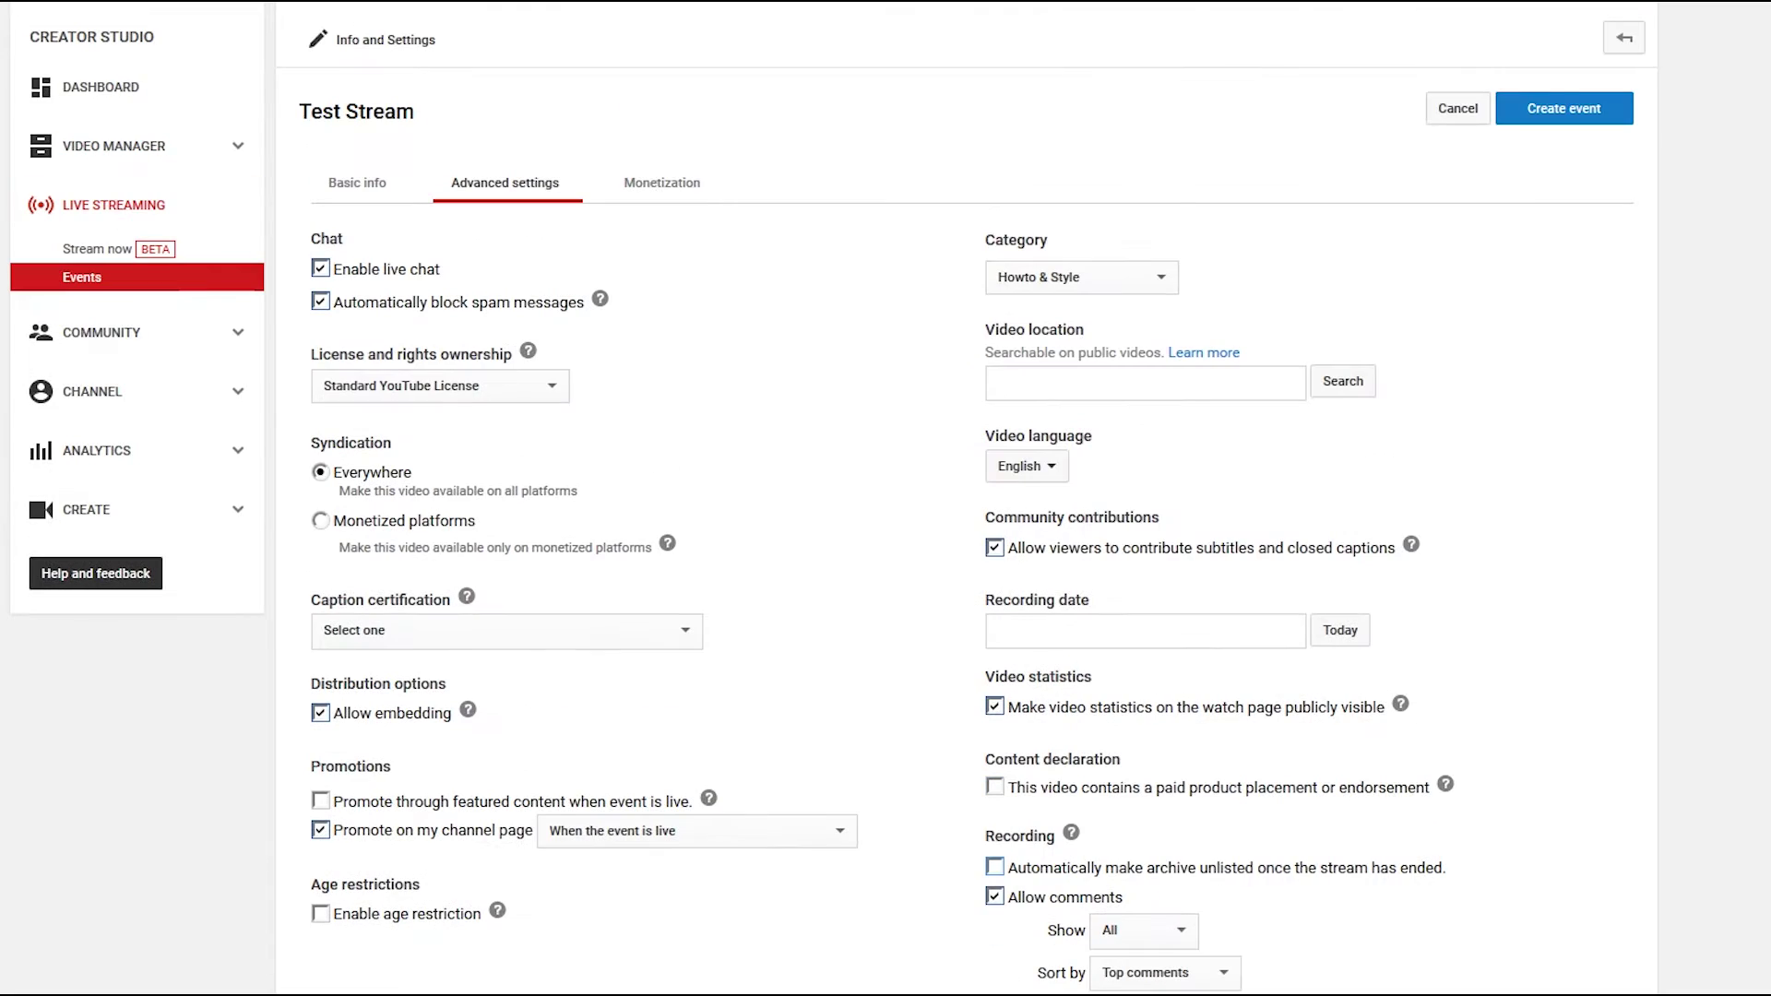
{"action": "left_click", "coordinate": [655, 181]}
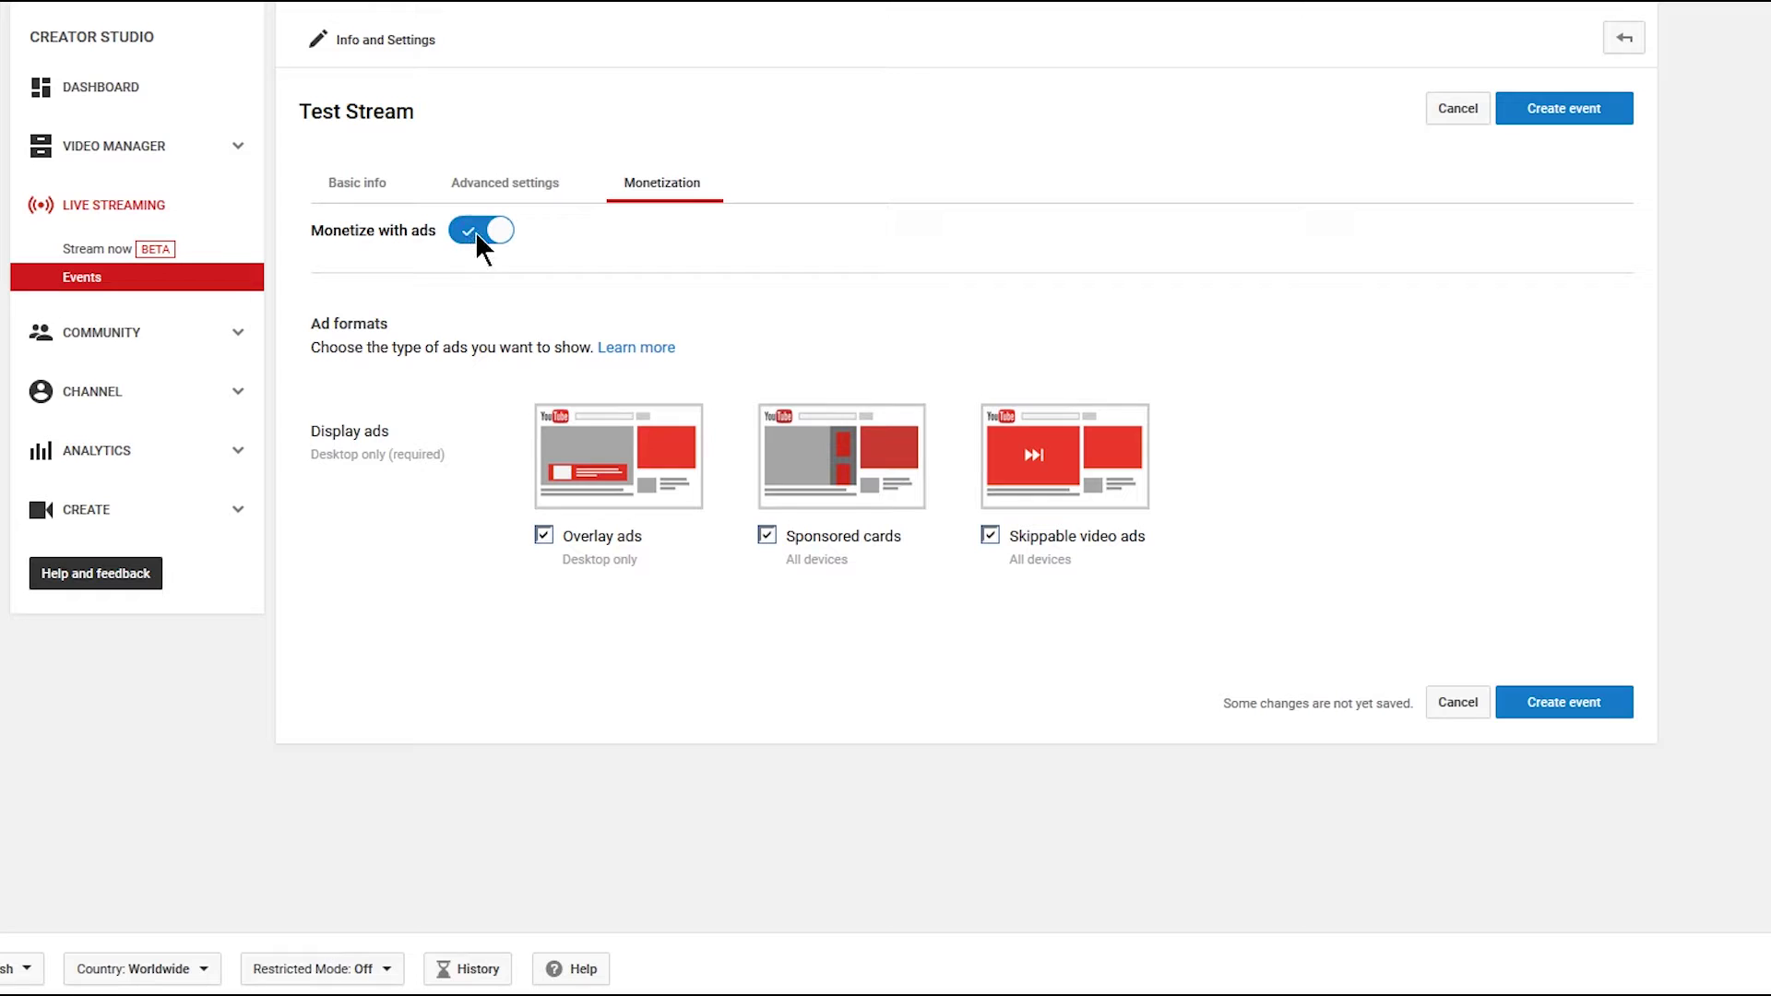
{"action": "left_click", "coordinate": [1551, 118]}
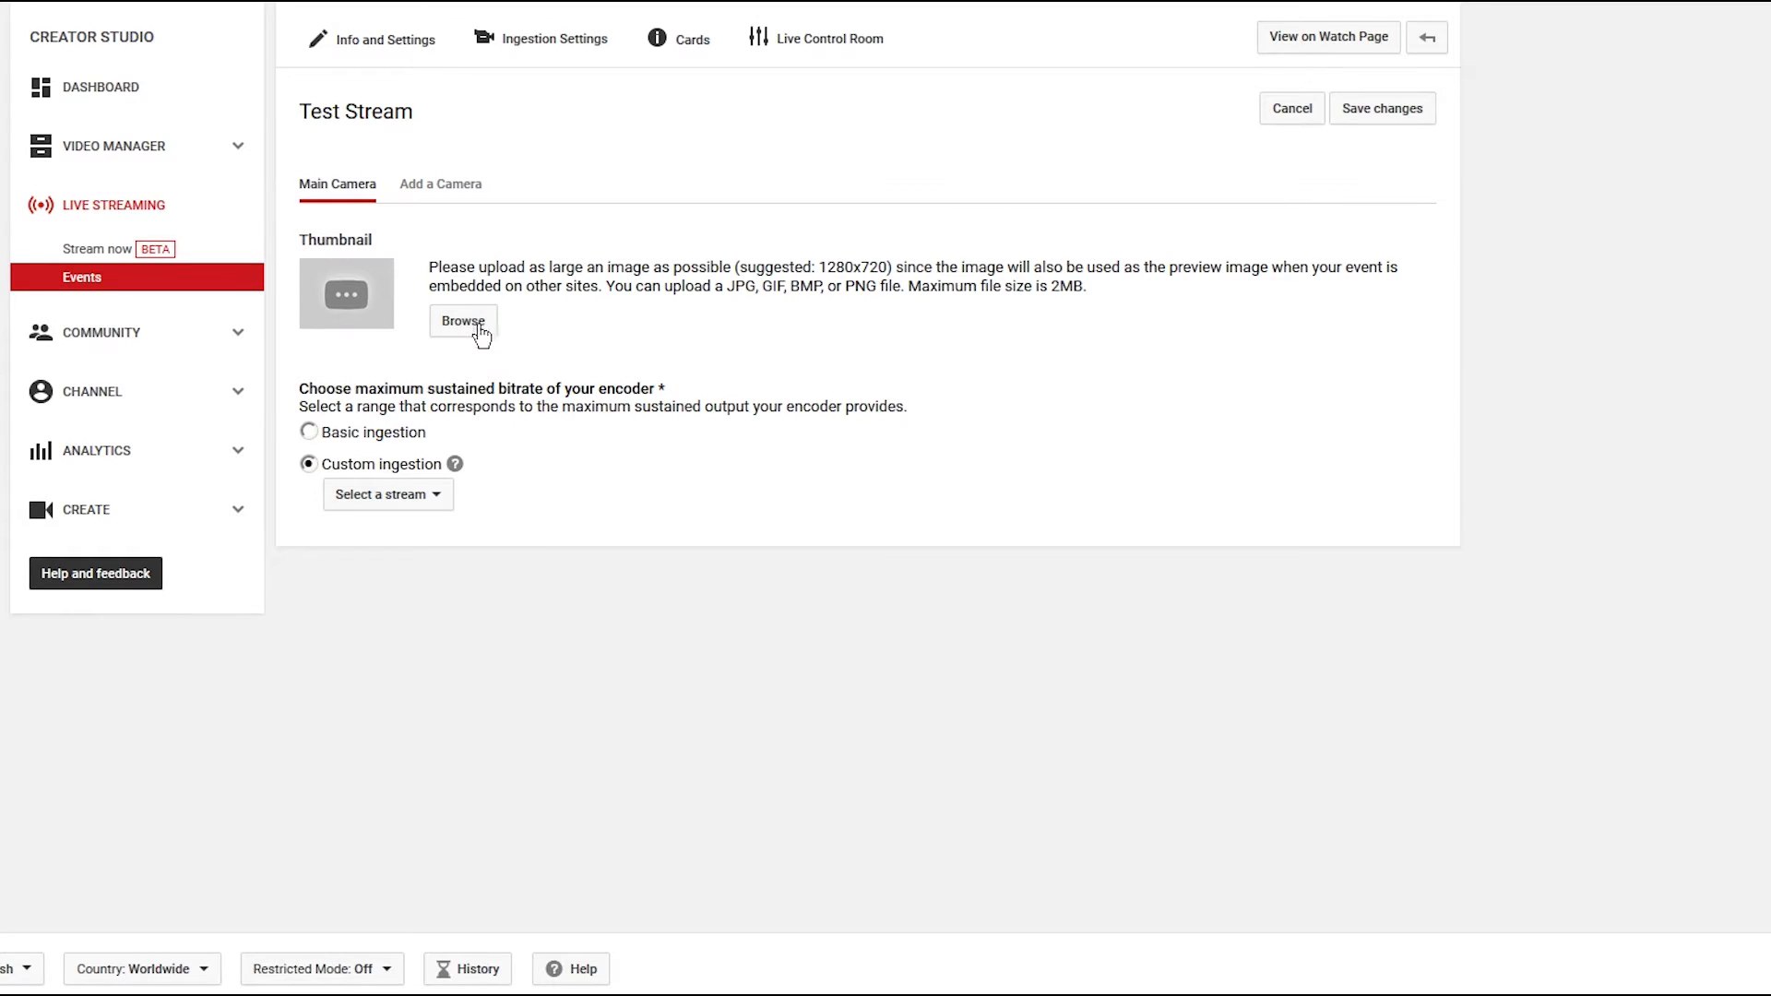
- Choose Basic ingestion with a 3000 Kbps - 6000 Kbps (1080p) bitrate
{"action": "left_click", "coordinate": [309, 432]}
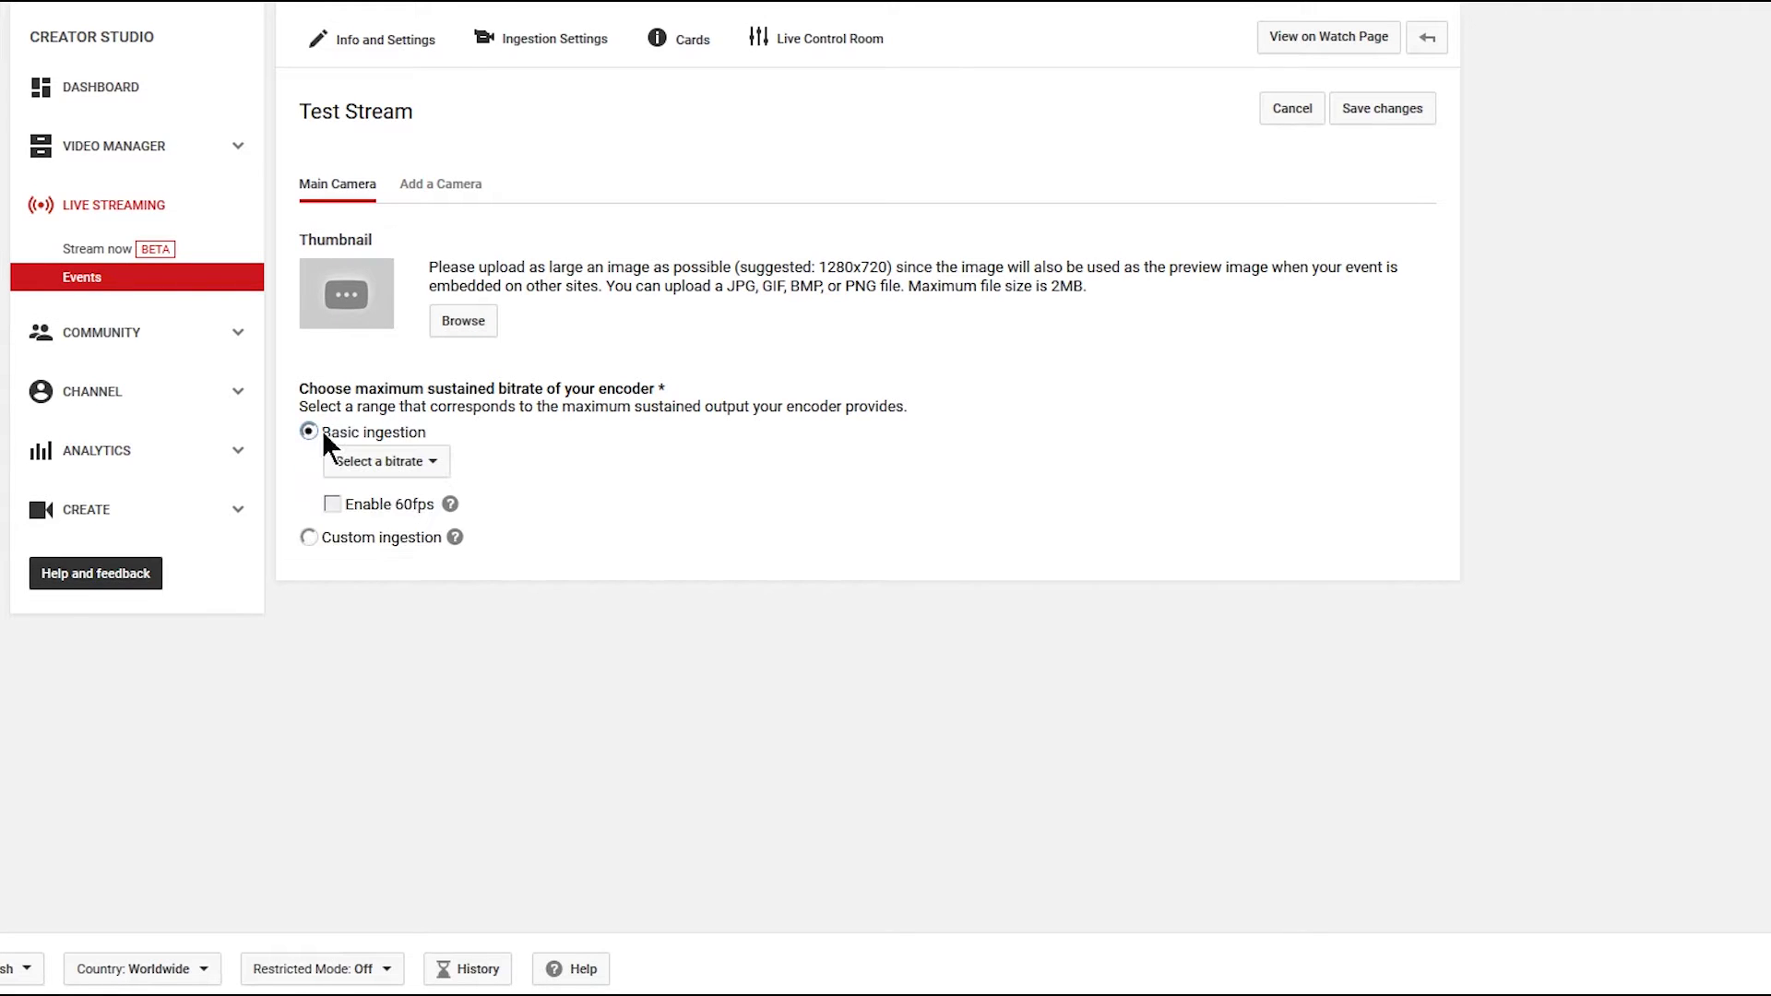
{"action": "left_click", "coordinate": [394, 462]}
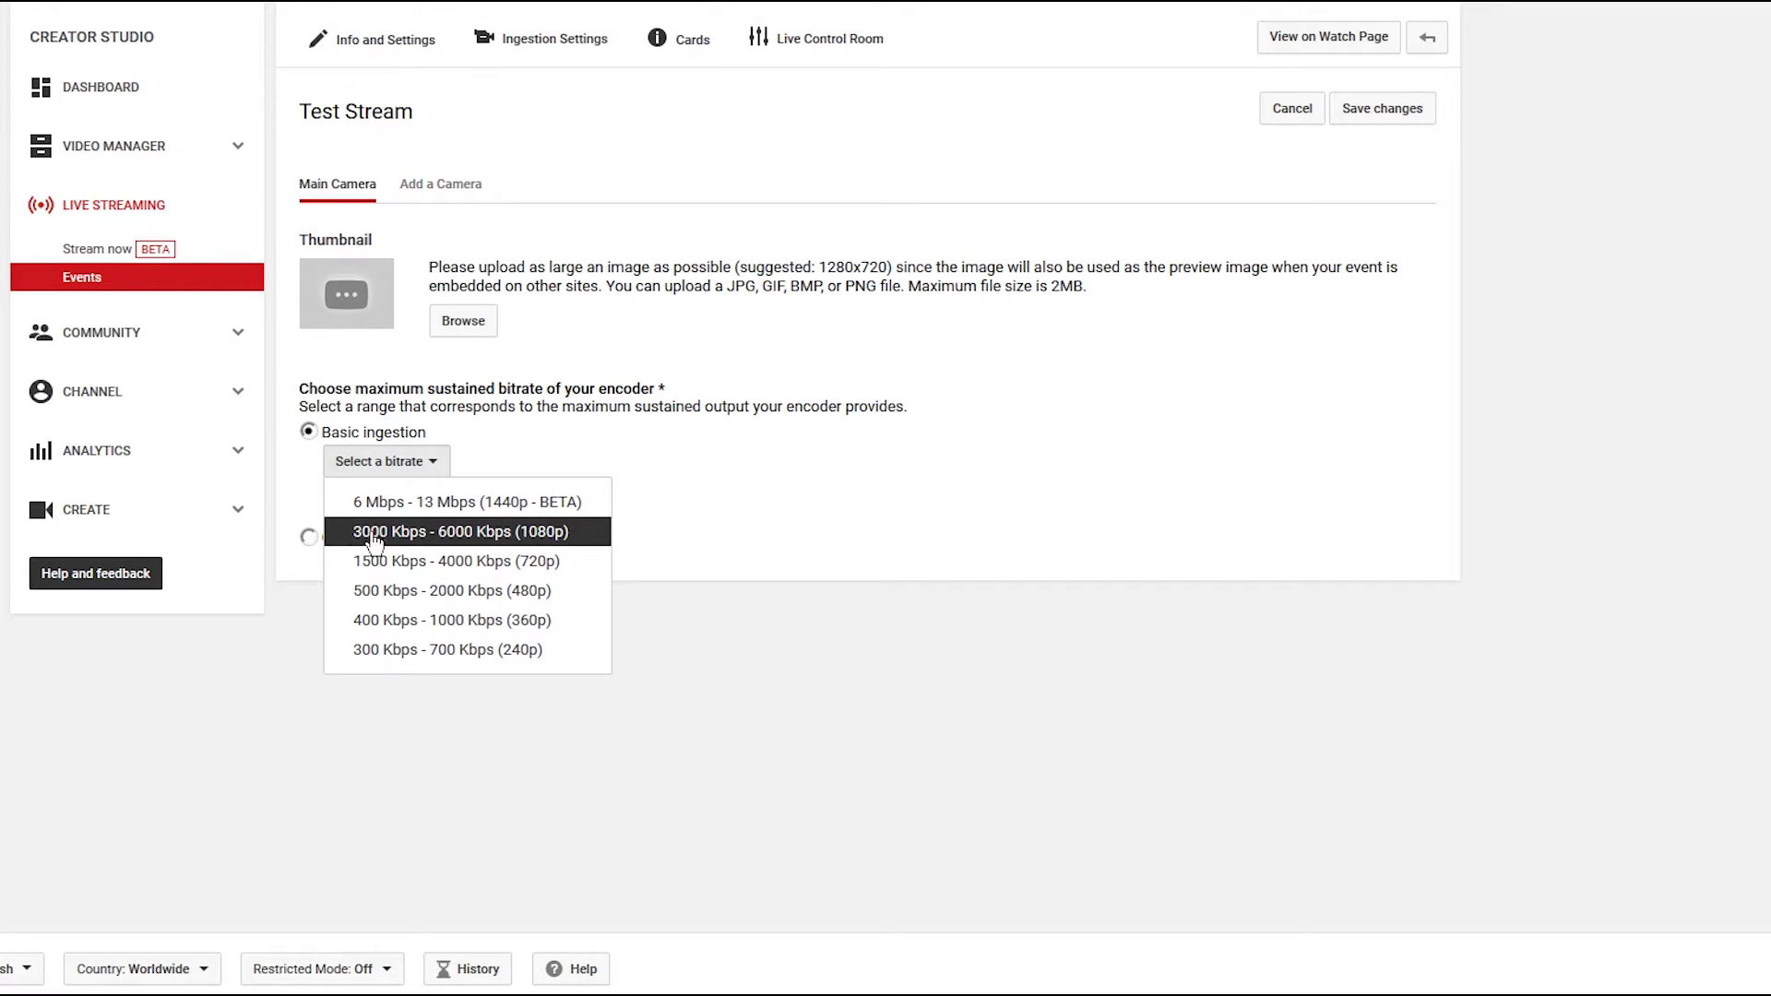
{"action": "left_click", "coordinate": [479, 535]}
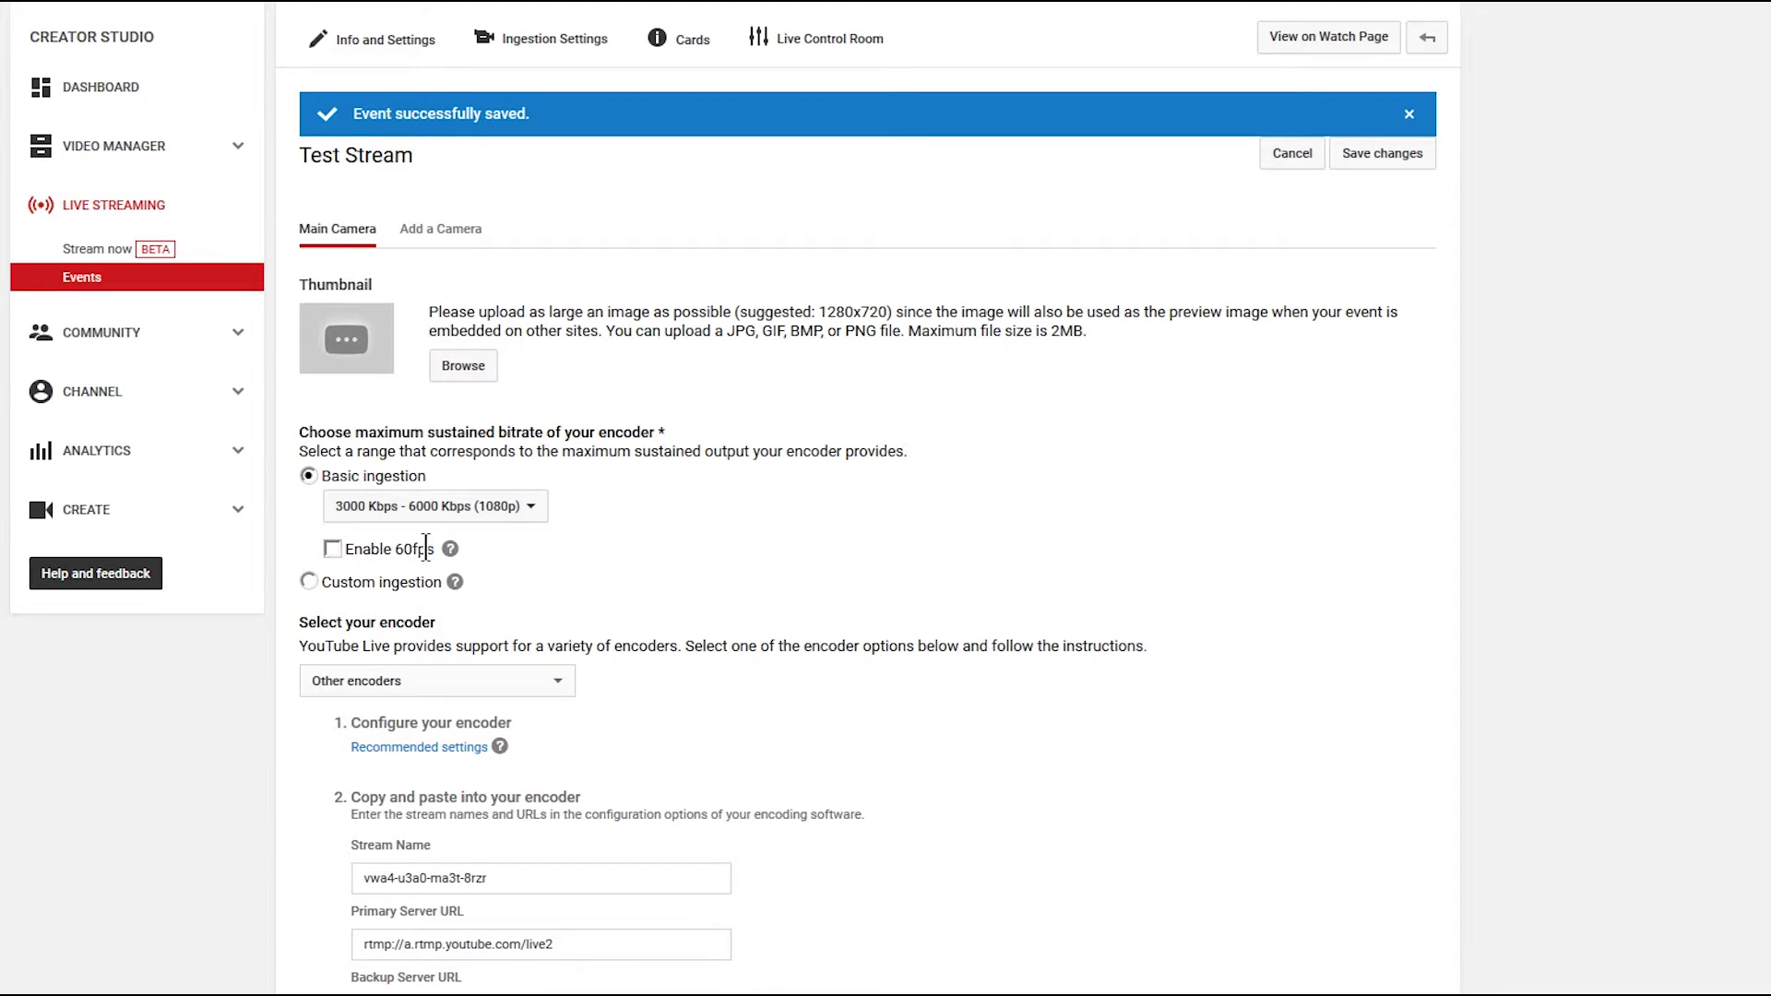
{"action": "scroll", "coordinate": [540, 555], "scroll_direction": "down", "scroll_amount": 4}
{"action": "left_click", "coordinate": [496, 334]}
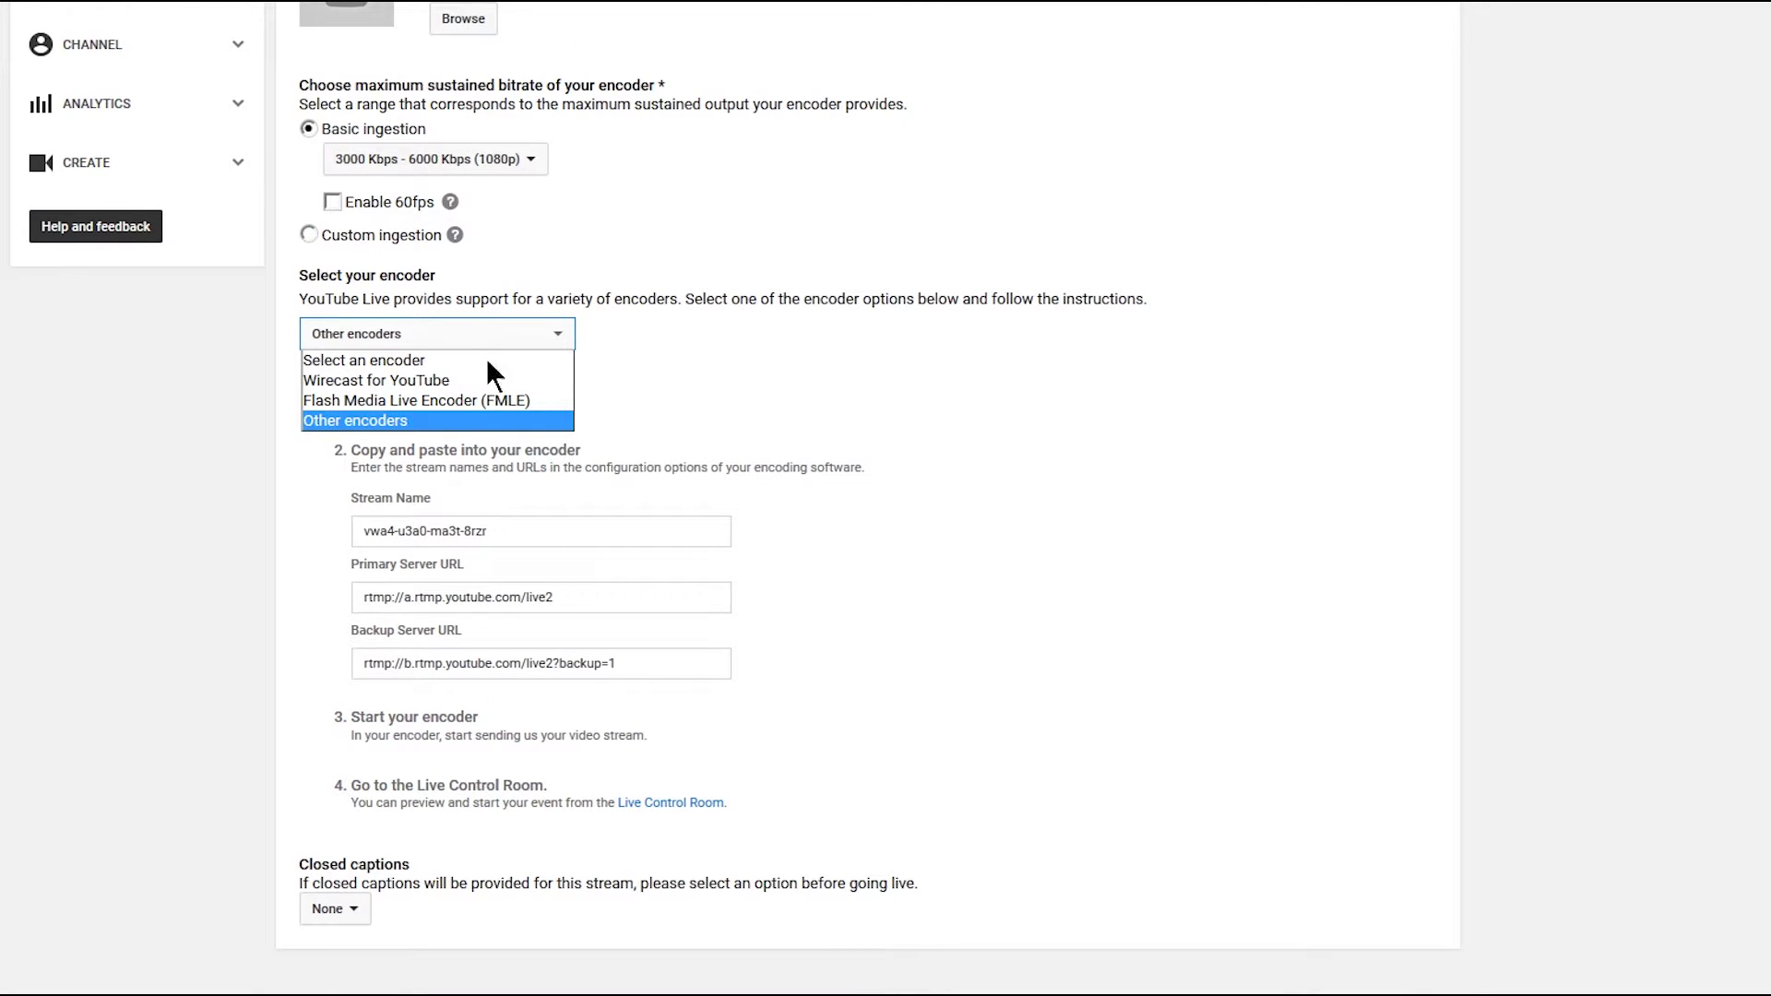
{"action": "left_click", "coordinate": [385, 418]}
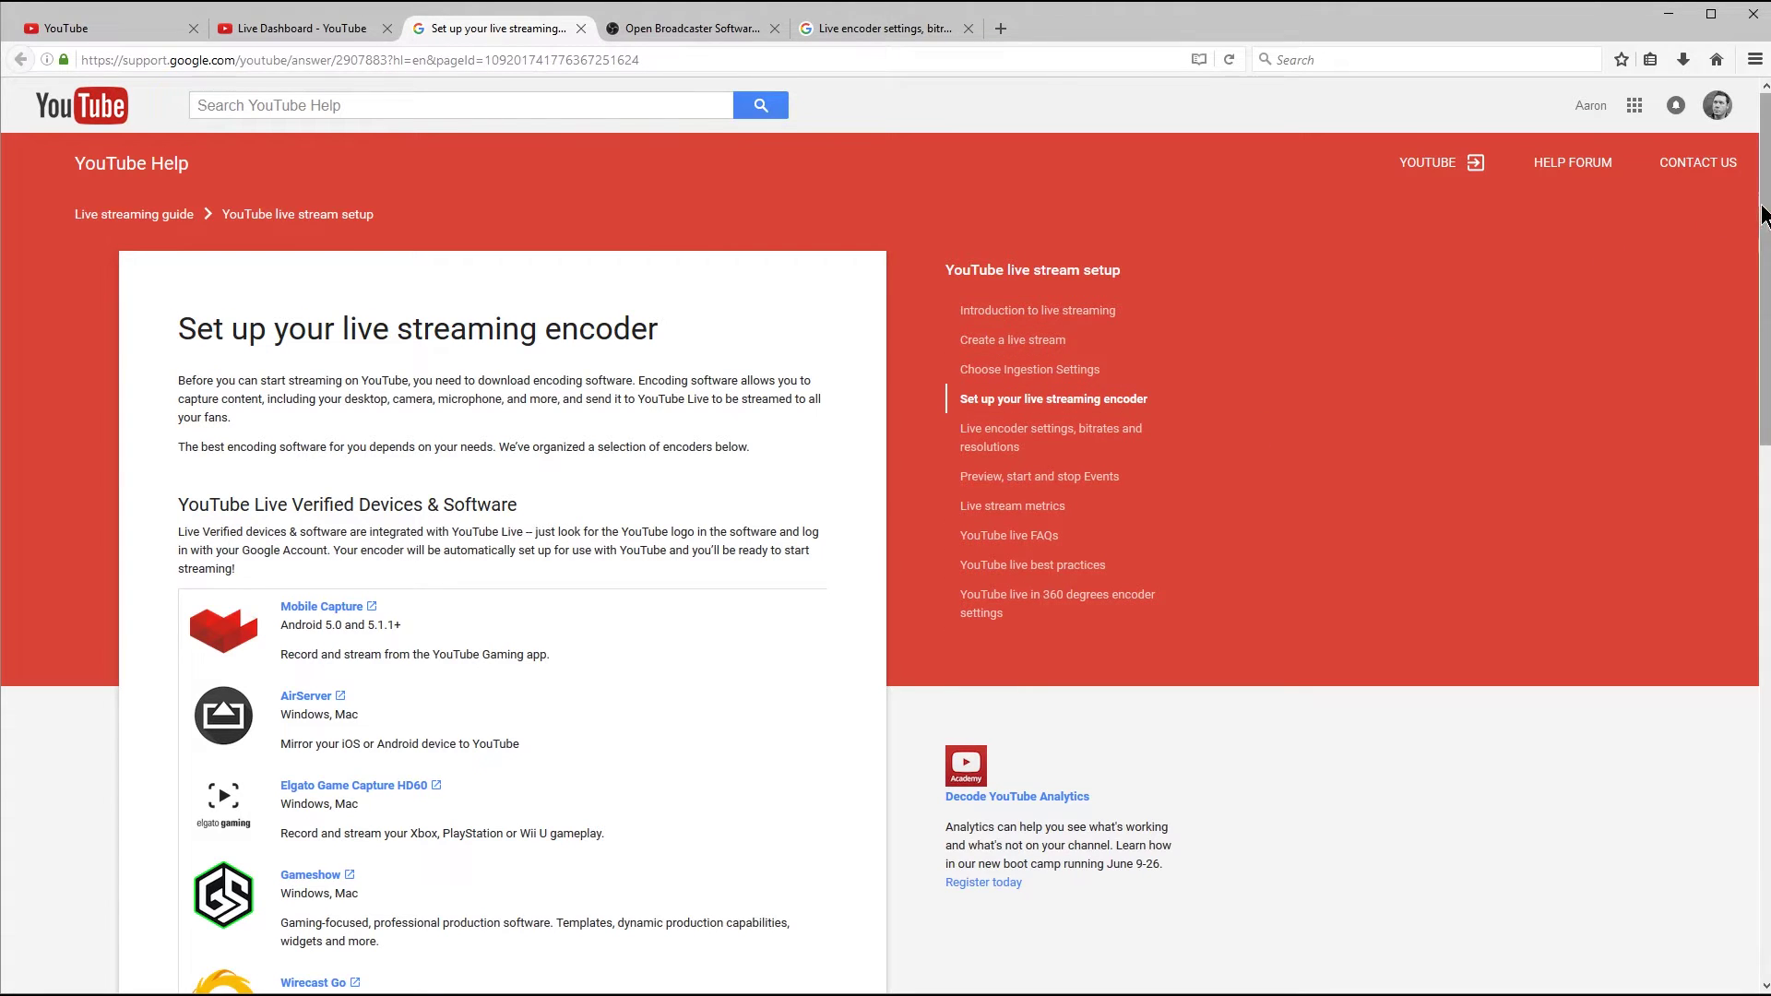
- Scroll the help page to Other Encoders, then switch to the OBS Project website tab
{"action": "scroll", "coordinate": [1763, 214], "scroll_direction": "down", "scroll_amount": 10}
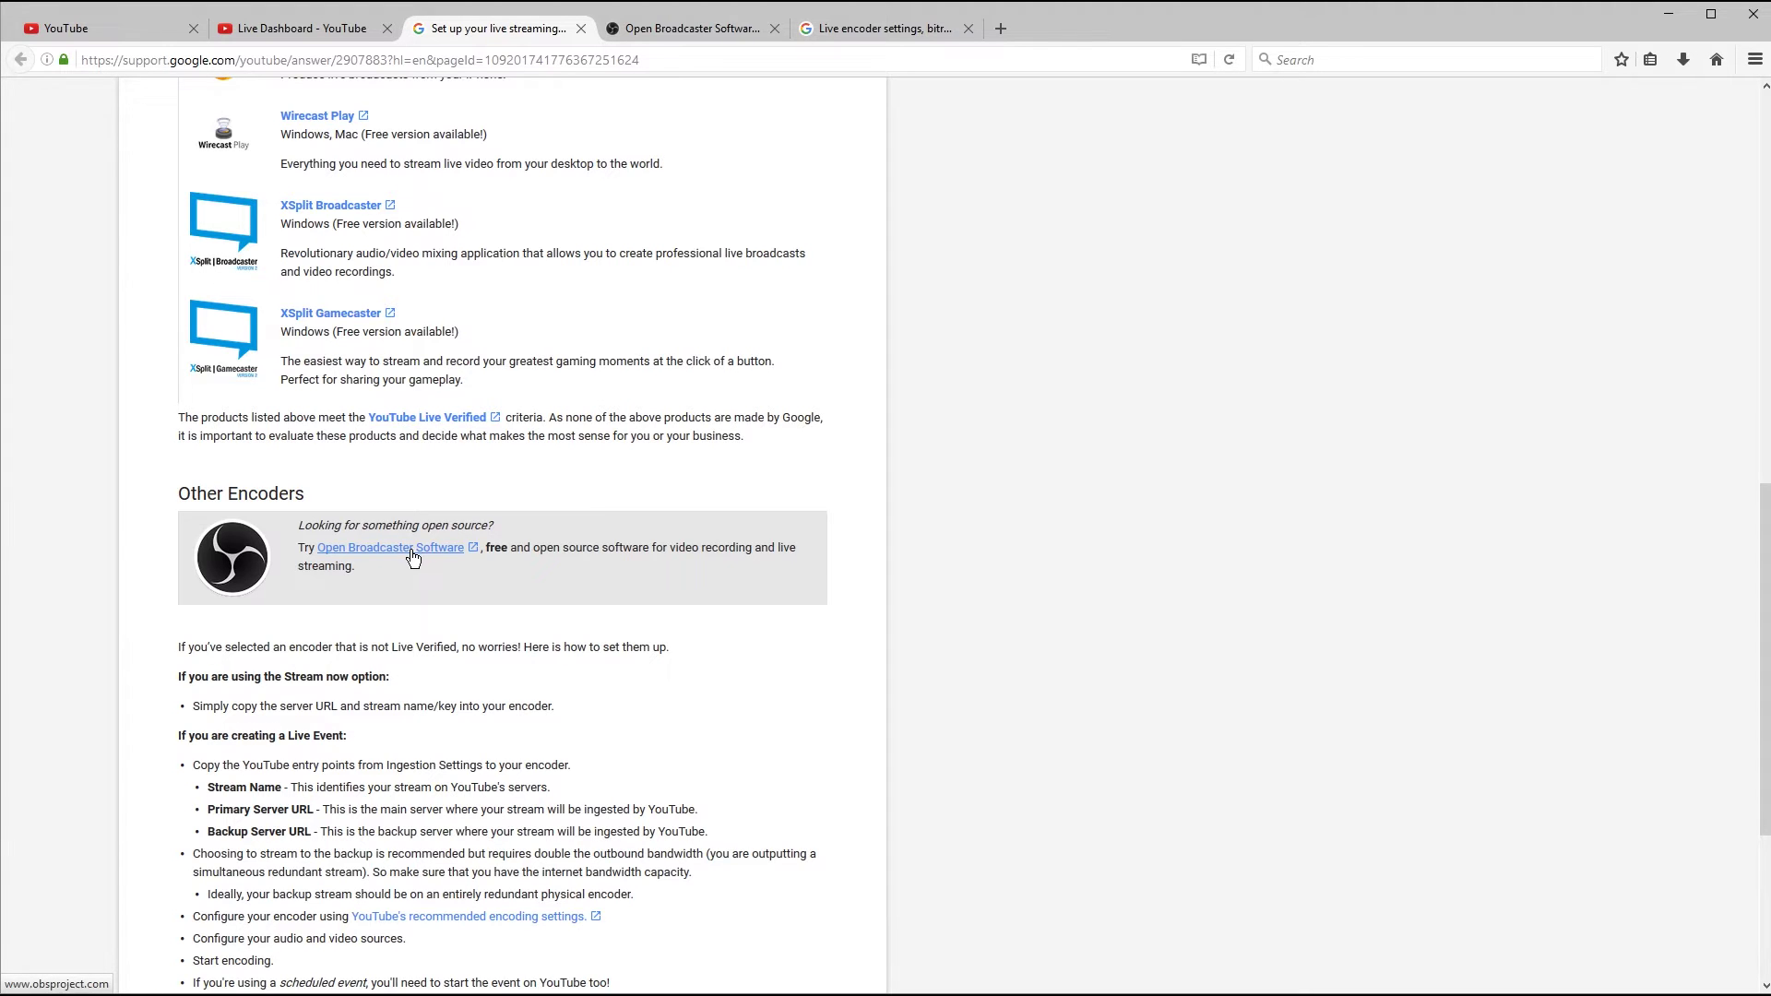
{"action": "left_click", "coordinate": [688, 32]}
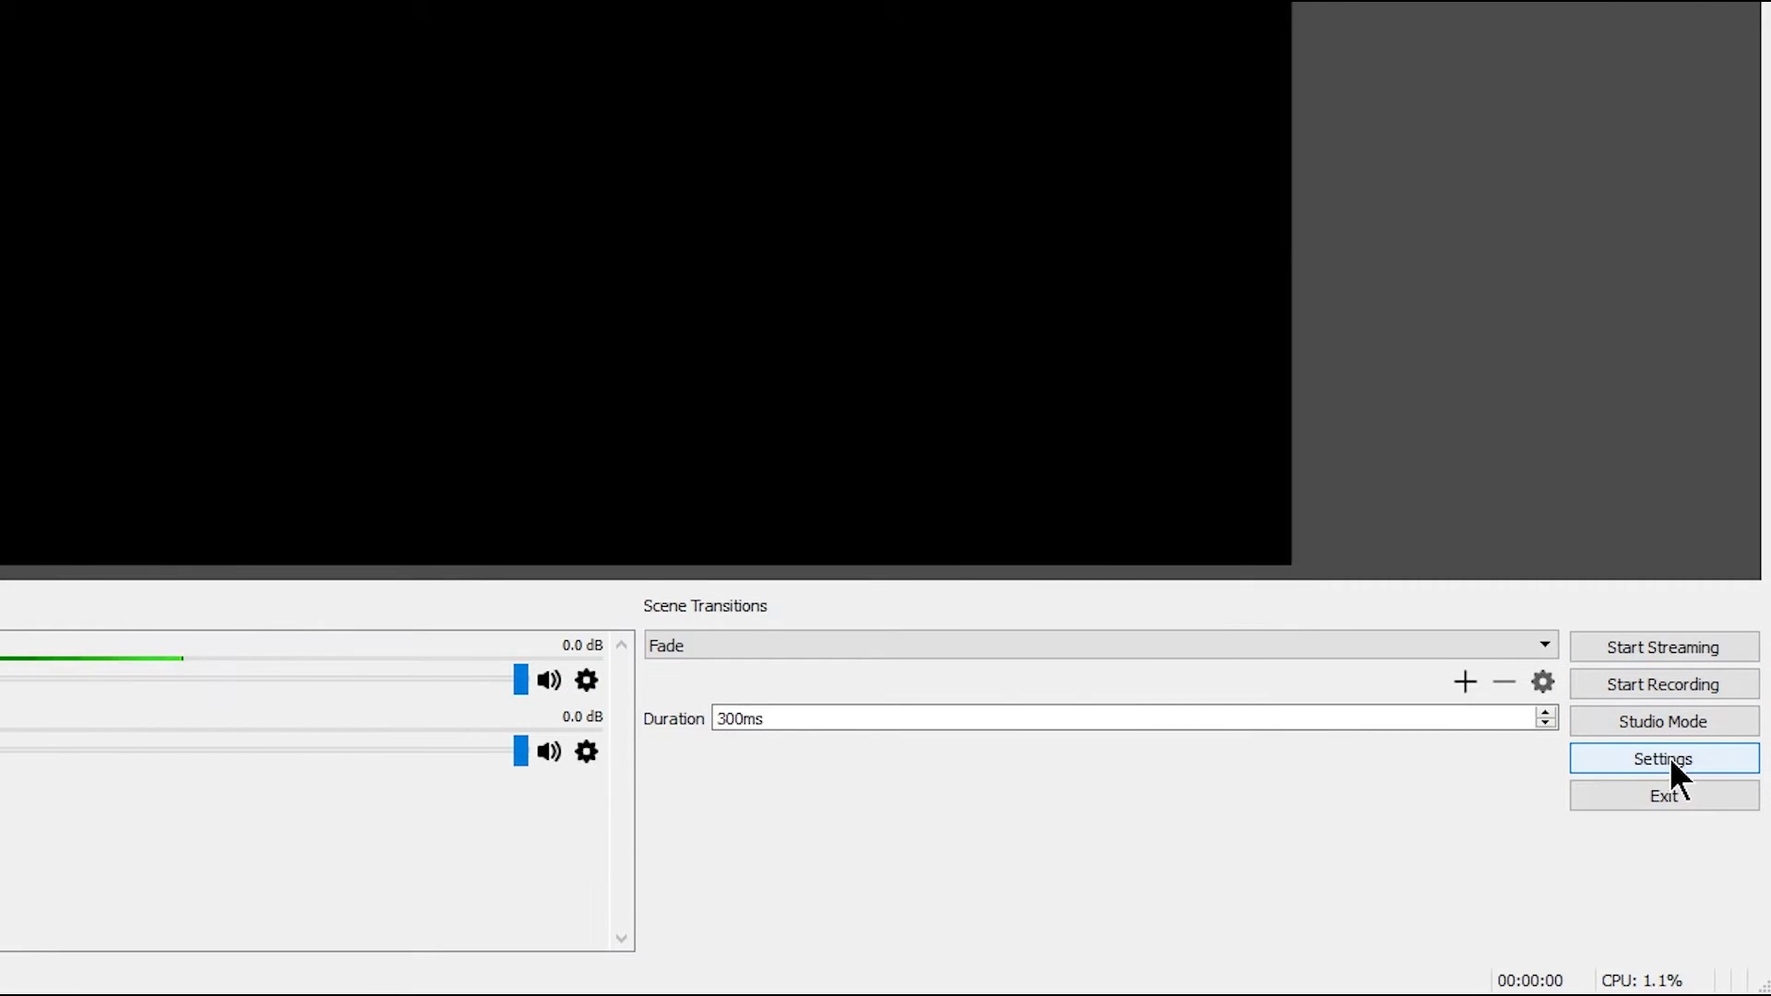
- In OBS Stream settings, pick YouTube / YouTube Gaming on the Primary YouTube ingest server, ready for the stream key
{"action": "left_click", "coordinate": [1669, 758]}
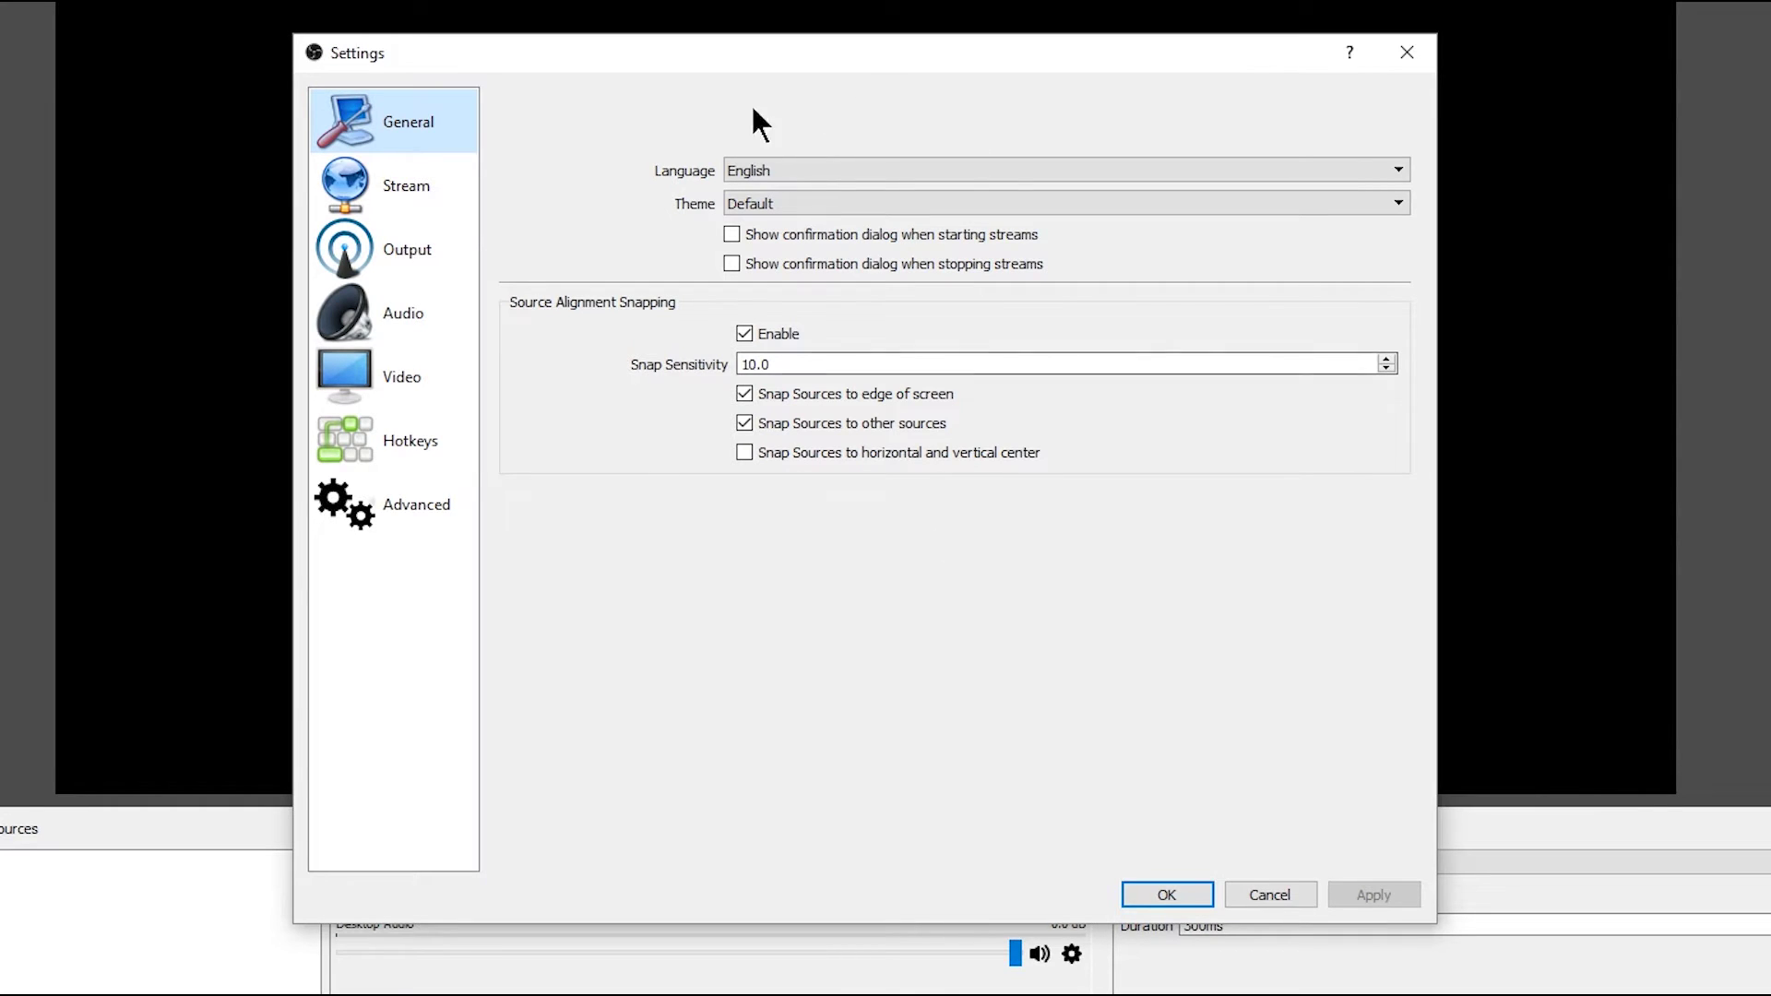
{"action": "left_click", "coordinate": [405, 186]}
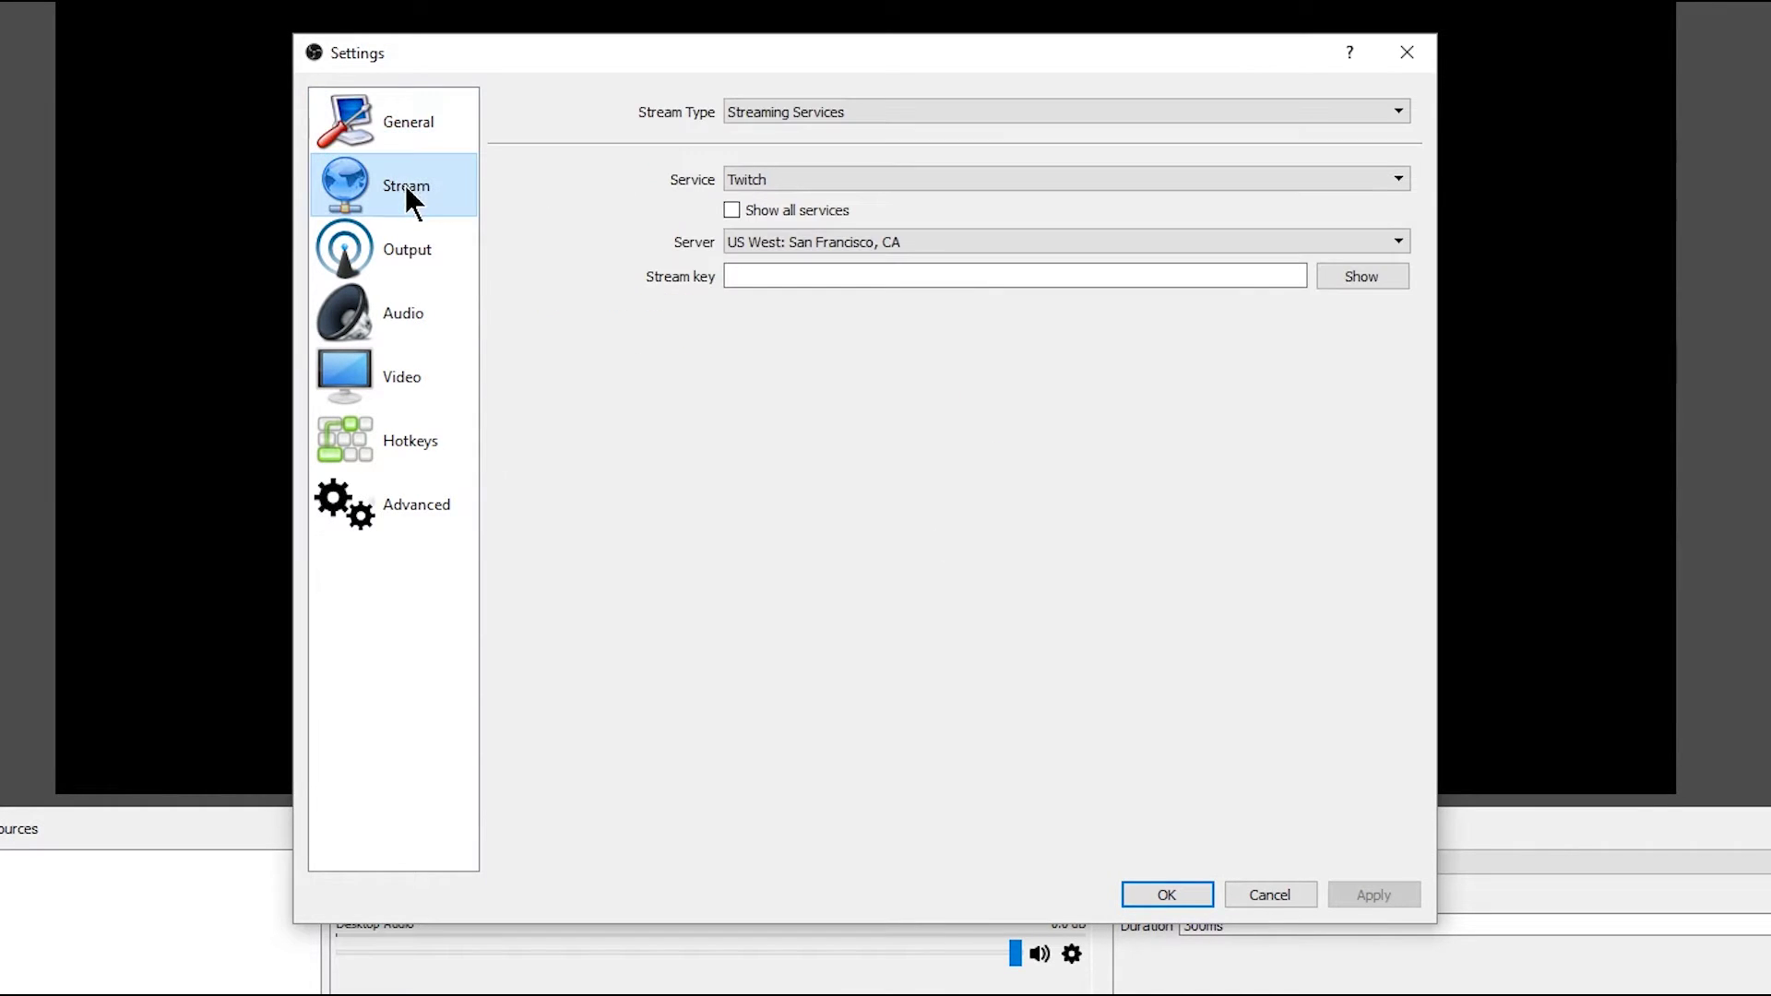
{"action": "left_click", "coordinate": [847, 112]}
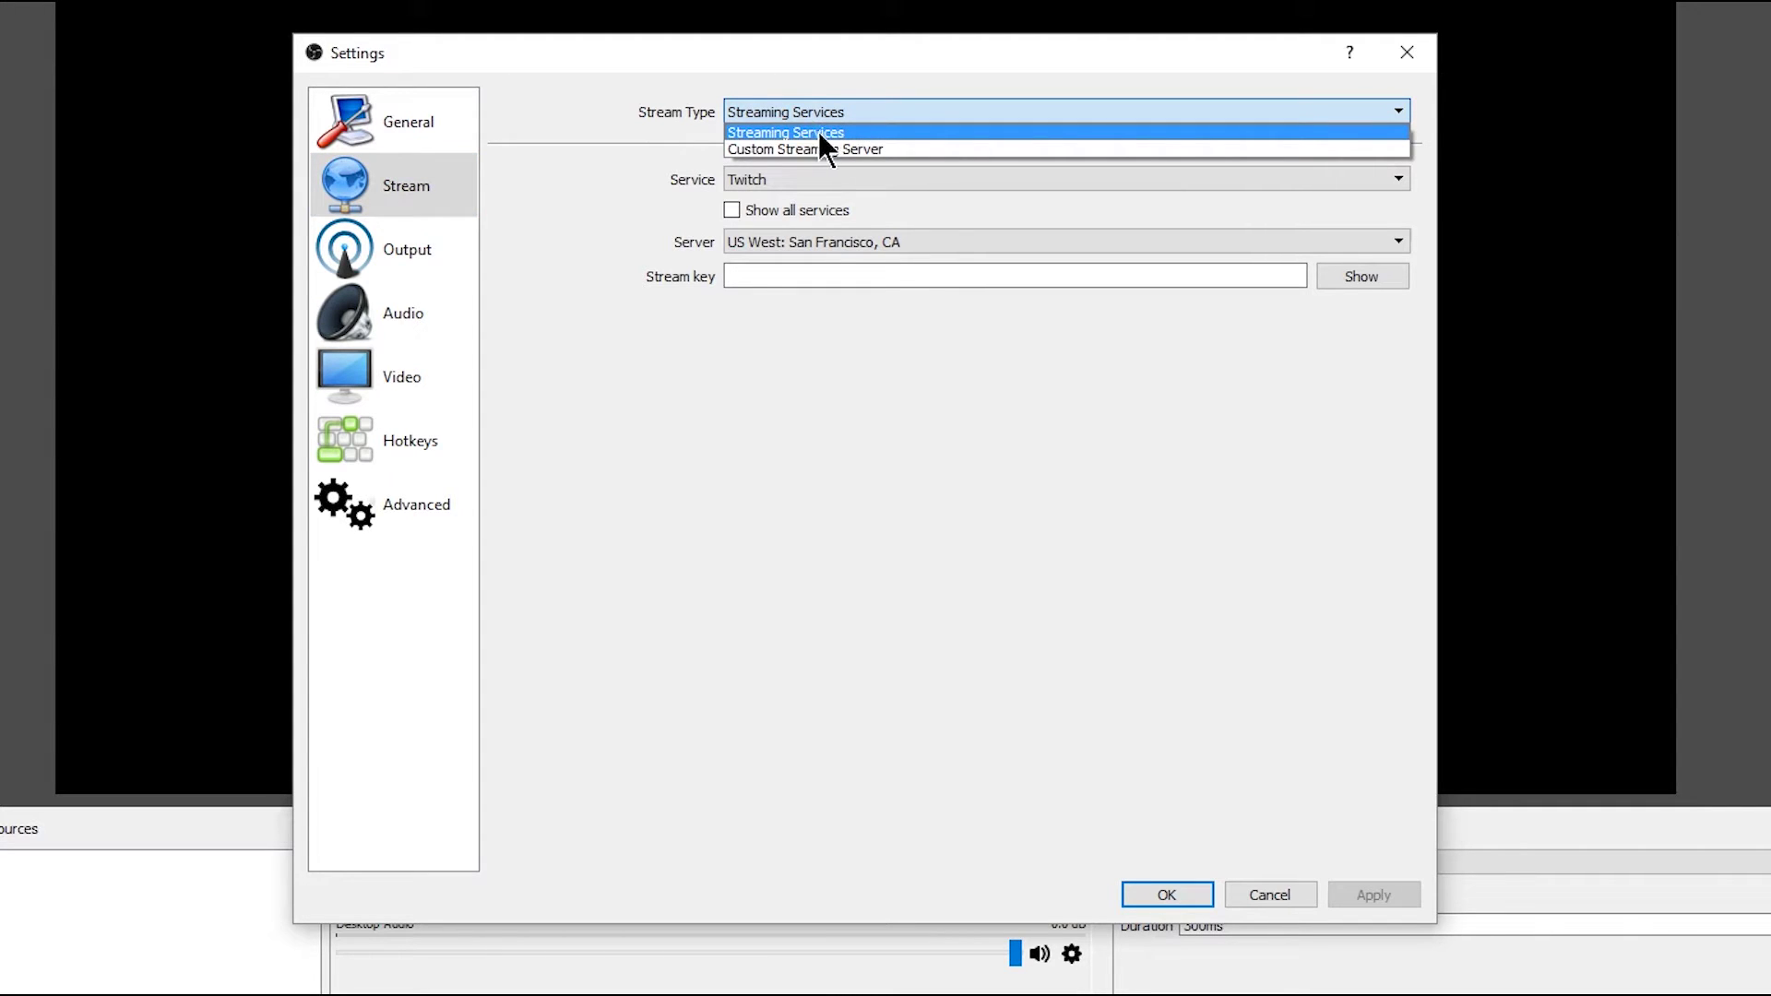
{"action": "left_click", "coordinate": [821, 134]}
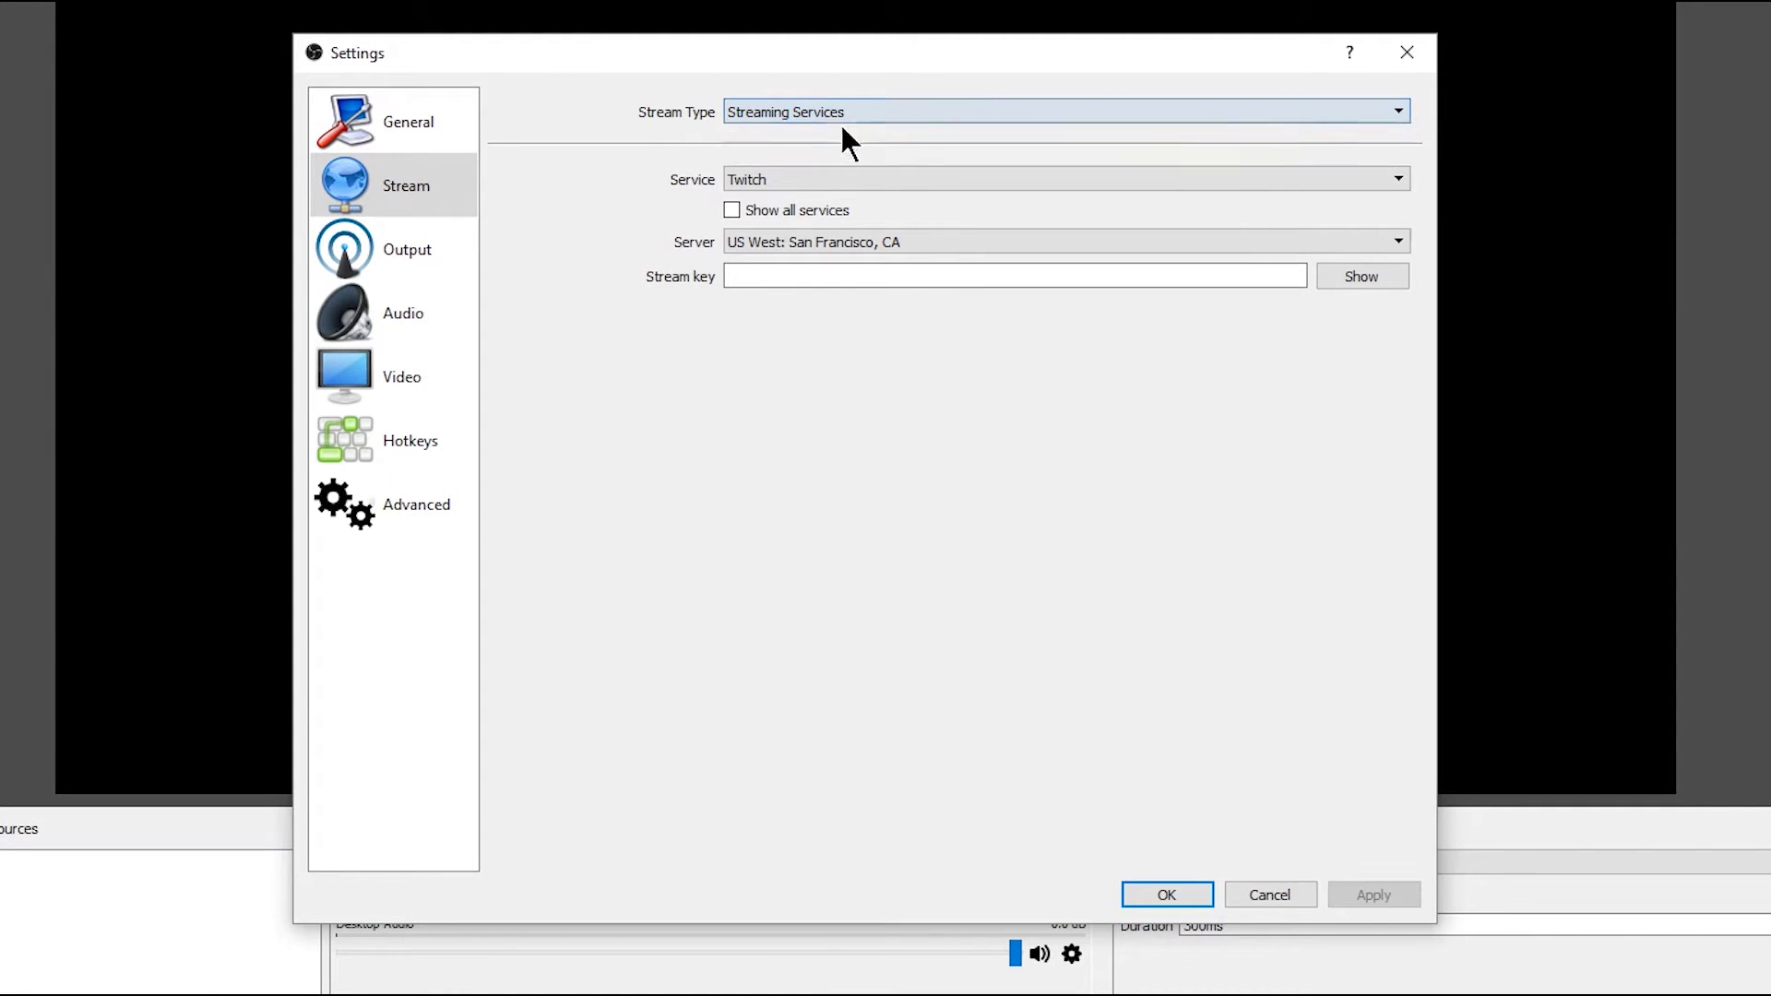
{"action": "left_click", "coordinate": [817, 177]}
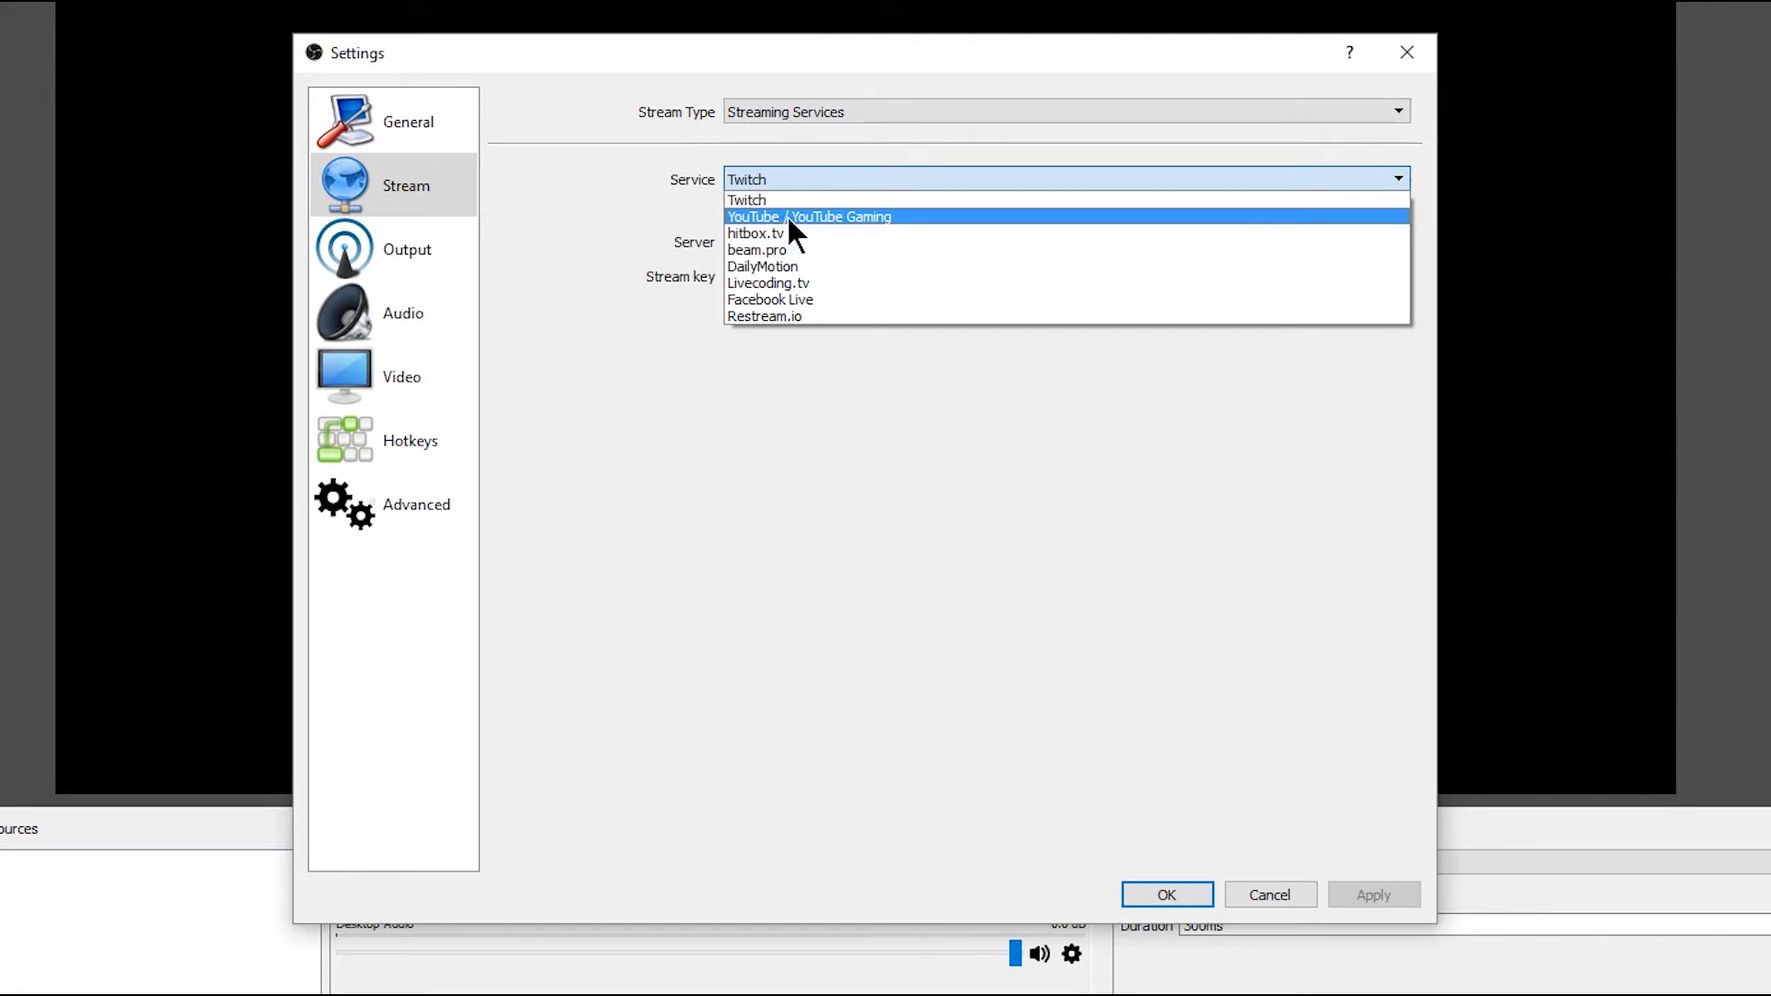
{"action": "left_click", "coordinate": [801, 218]}
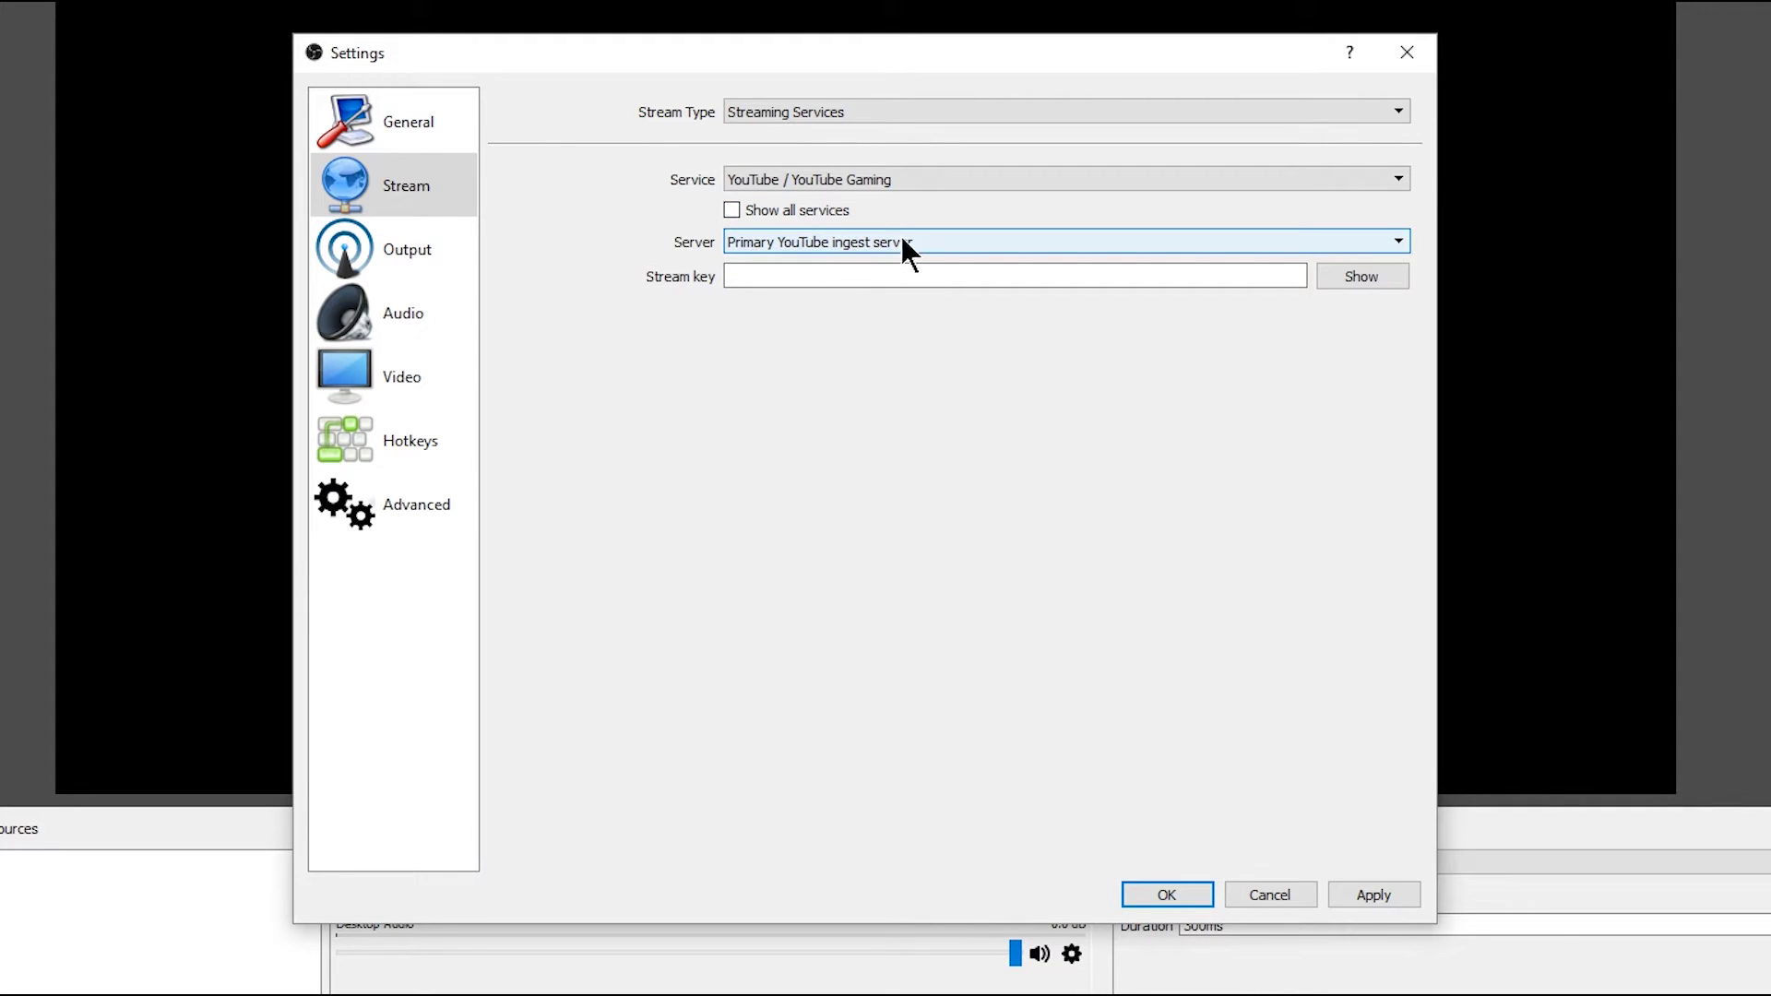
{"action": "left_click", "coordinate": [743, 276]}
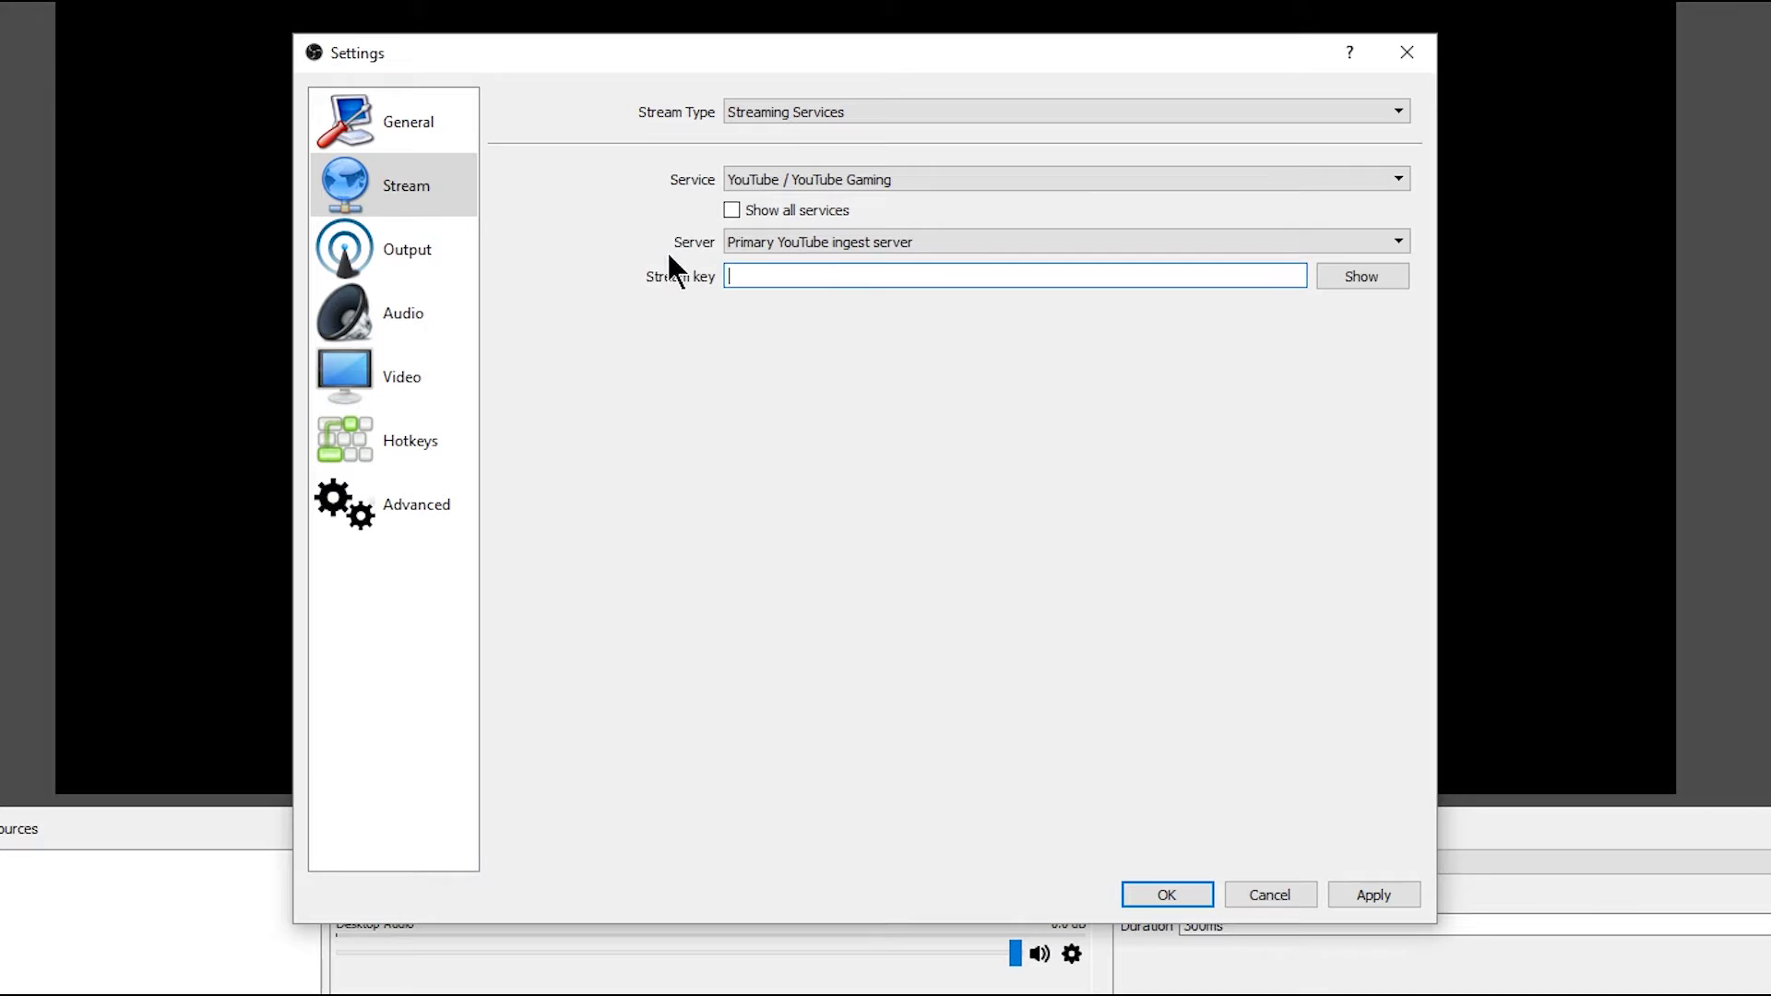
- Set the Video Bitrate in Output settings to 4000, replacing an earlier 6000 attempt
{"action": "left_click", "coordinate": [408, 243]}
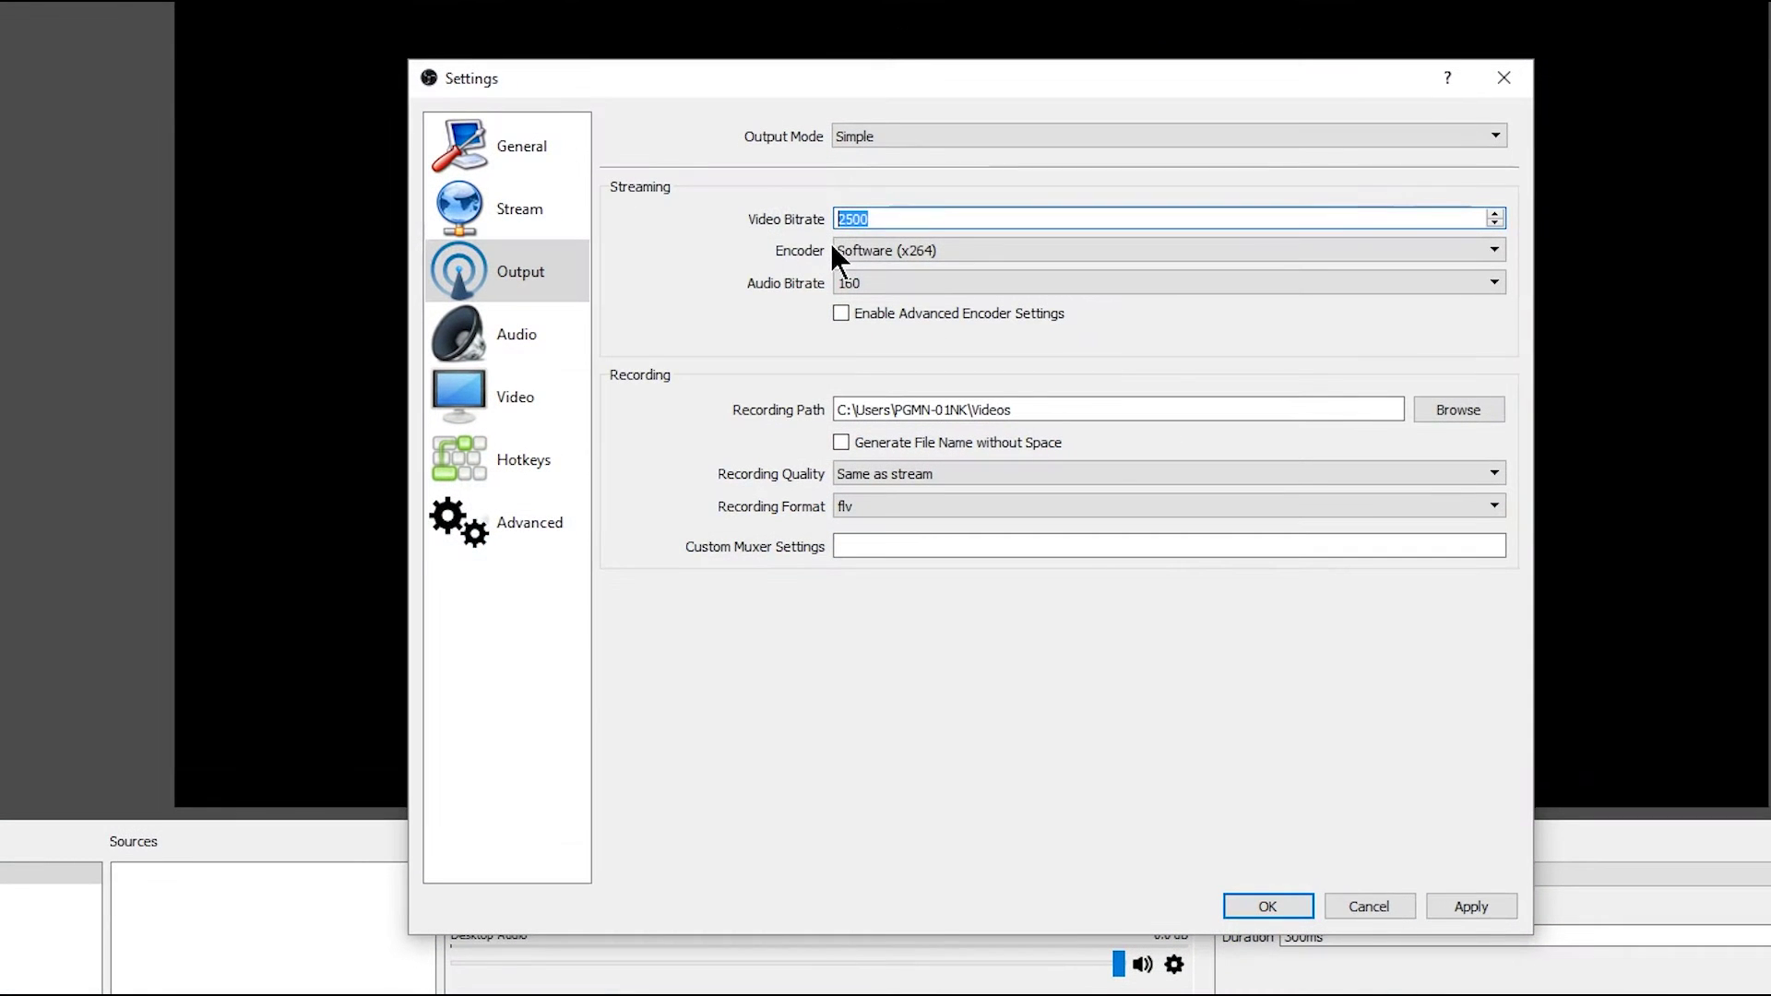
{"action": "type", "text": "6000"}
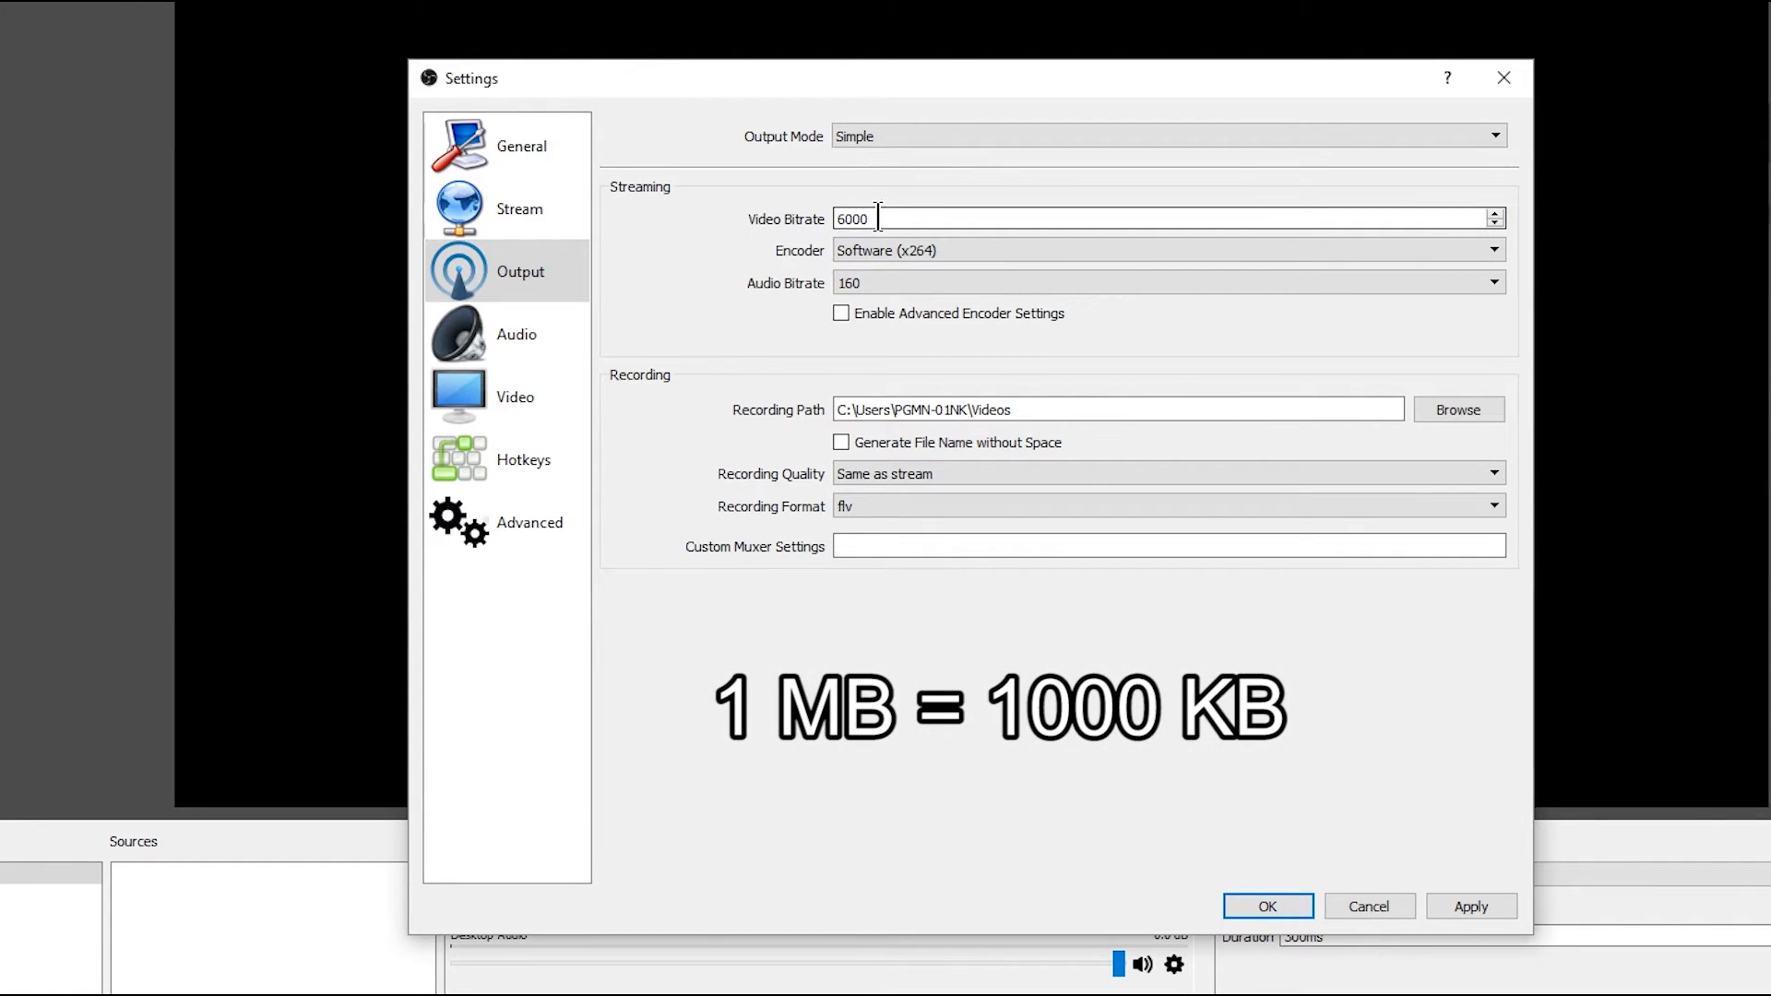
{"action": "left_click_drag", "start_coordinate": [871, 221], "coordinate": [834, 222]}
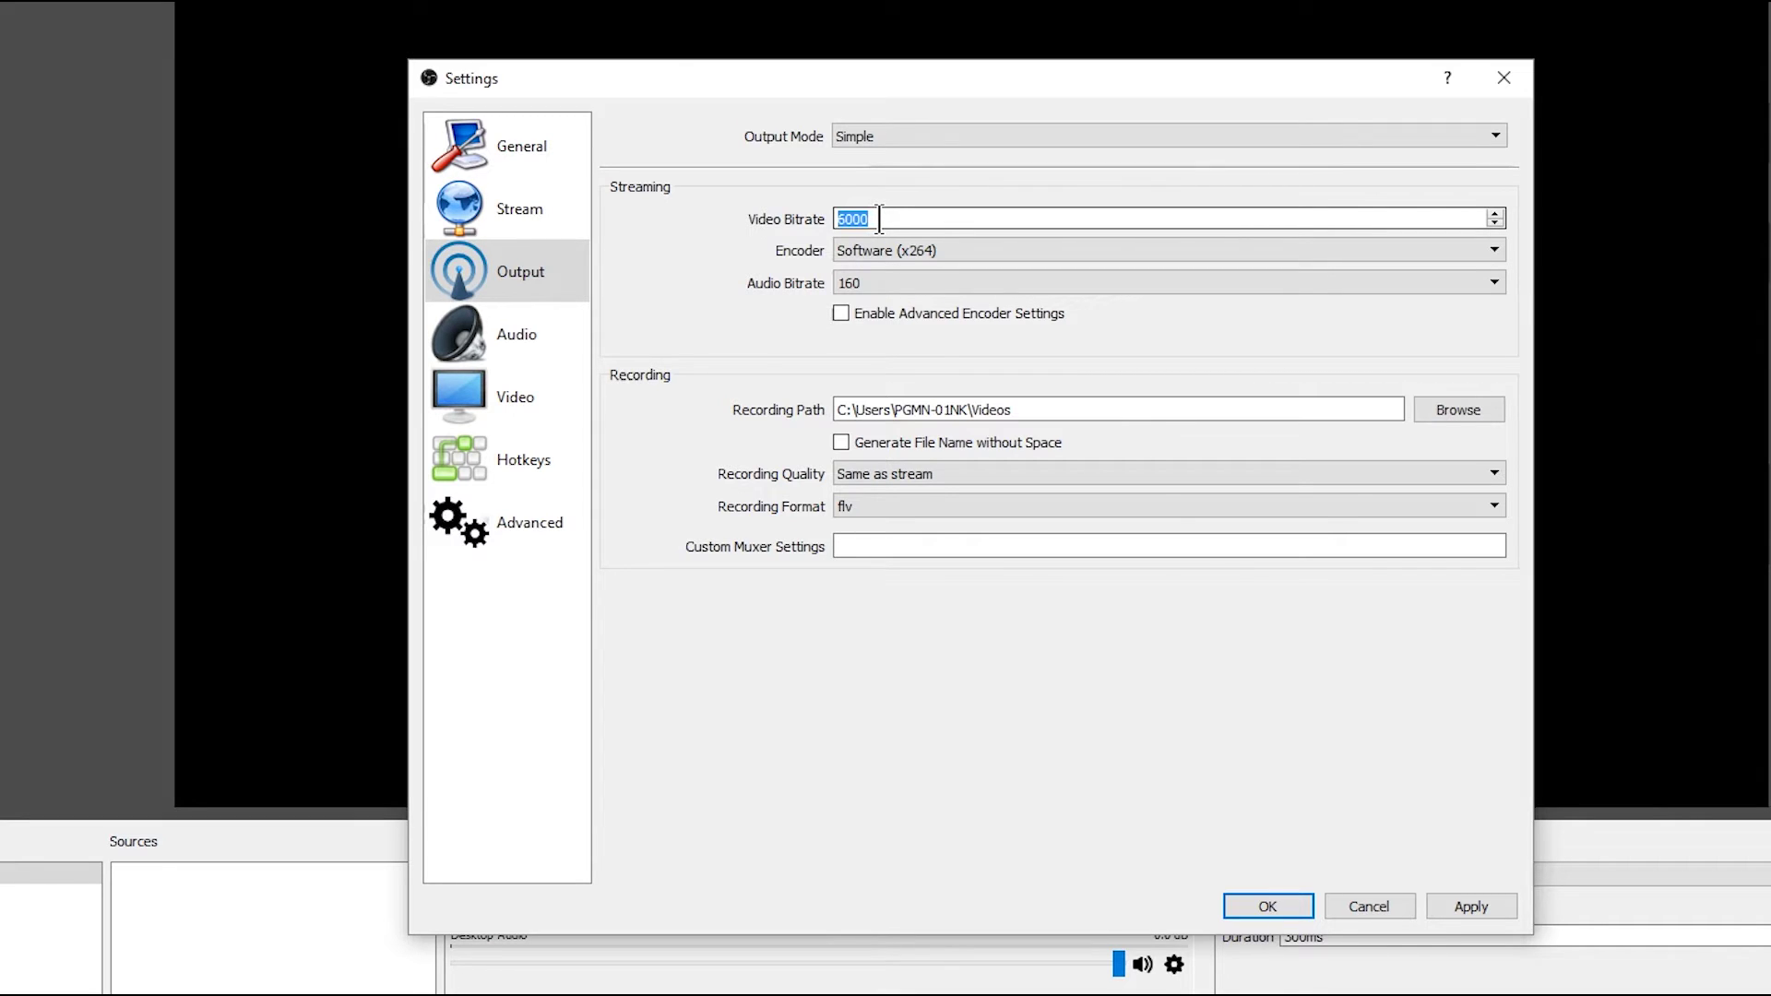
{"action": "type", "text": "6000"}
{"action": "key", "text": "ctrl+z"}
{"action": "type", "text": "4000"}
{"action": "left_click_drag", "start_coordinate": [879, 222], "coordinate": [837, 222]}
{"action": "left_click", "coordinate": [886, 220]}
{"action": "left_click", "coordinate": [946, 247]}
{"action": "left_click", "coordinate": [927, 269]}
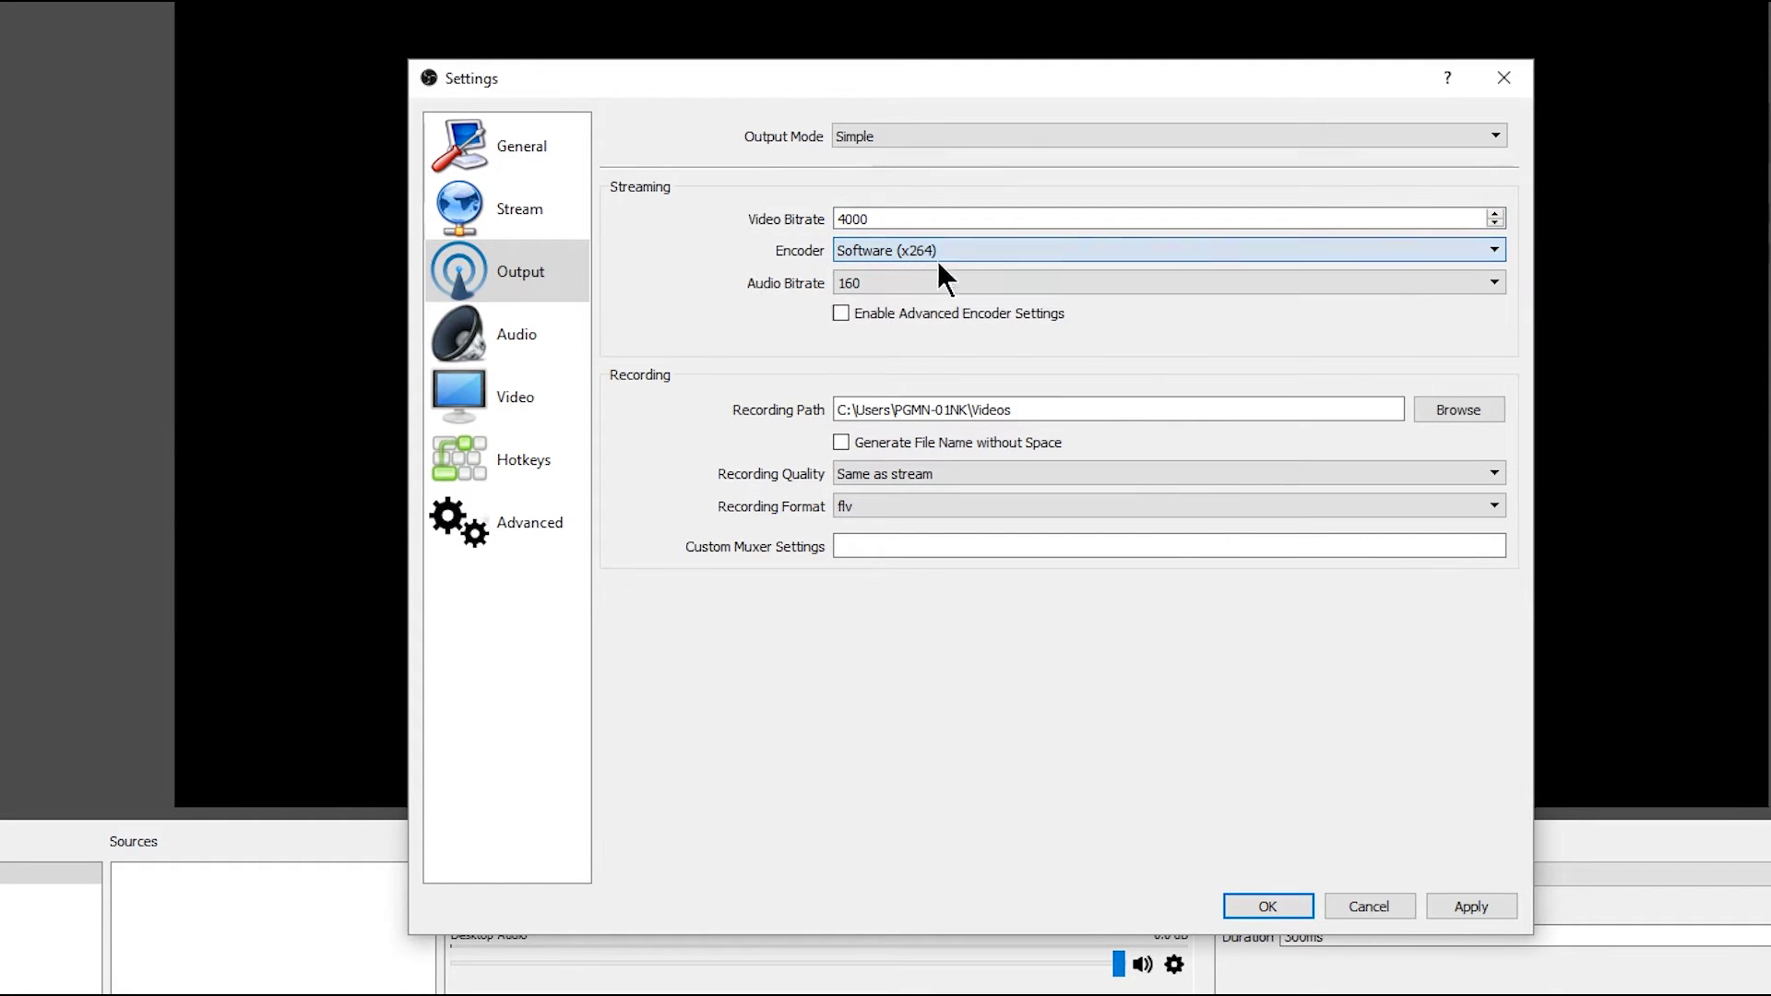
{"action": "left_click", "coordinate": [929, 282]}
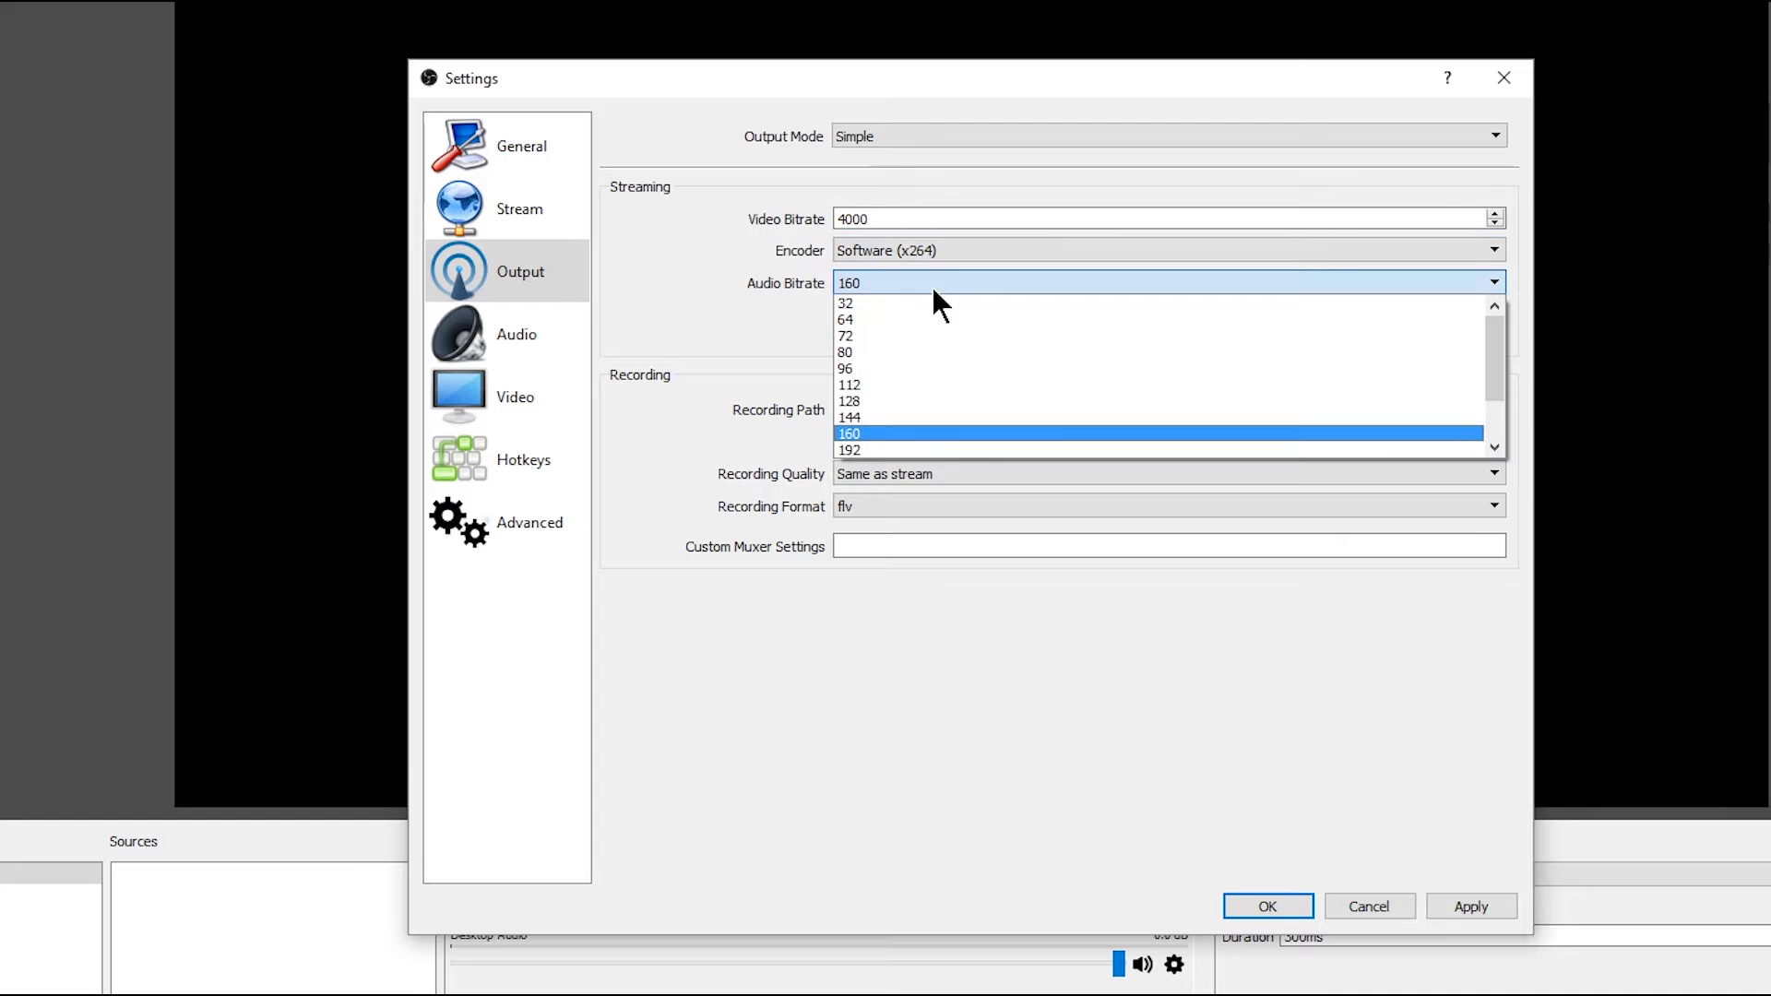
{"action": "left_click", "coordinate": [855, 400]}
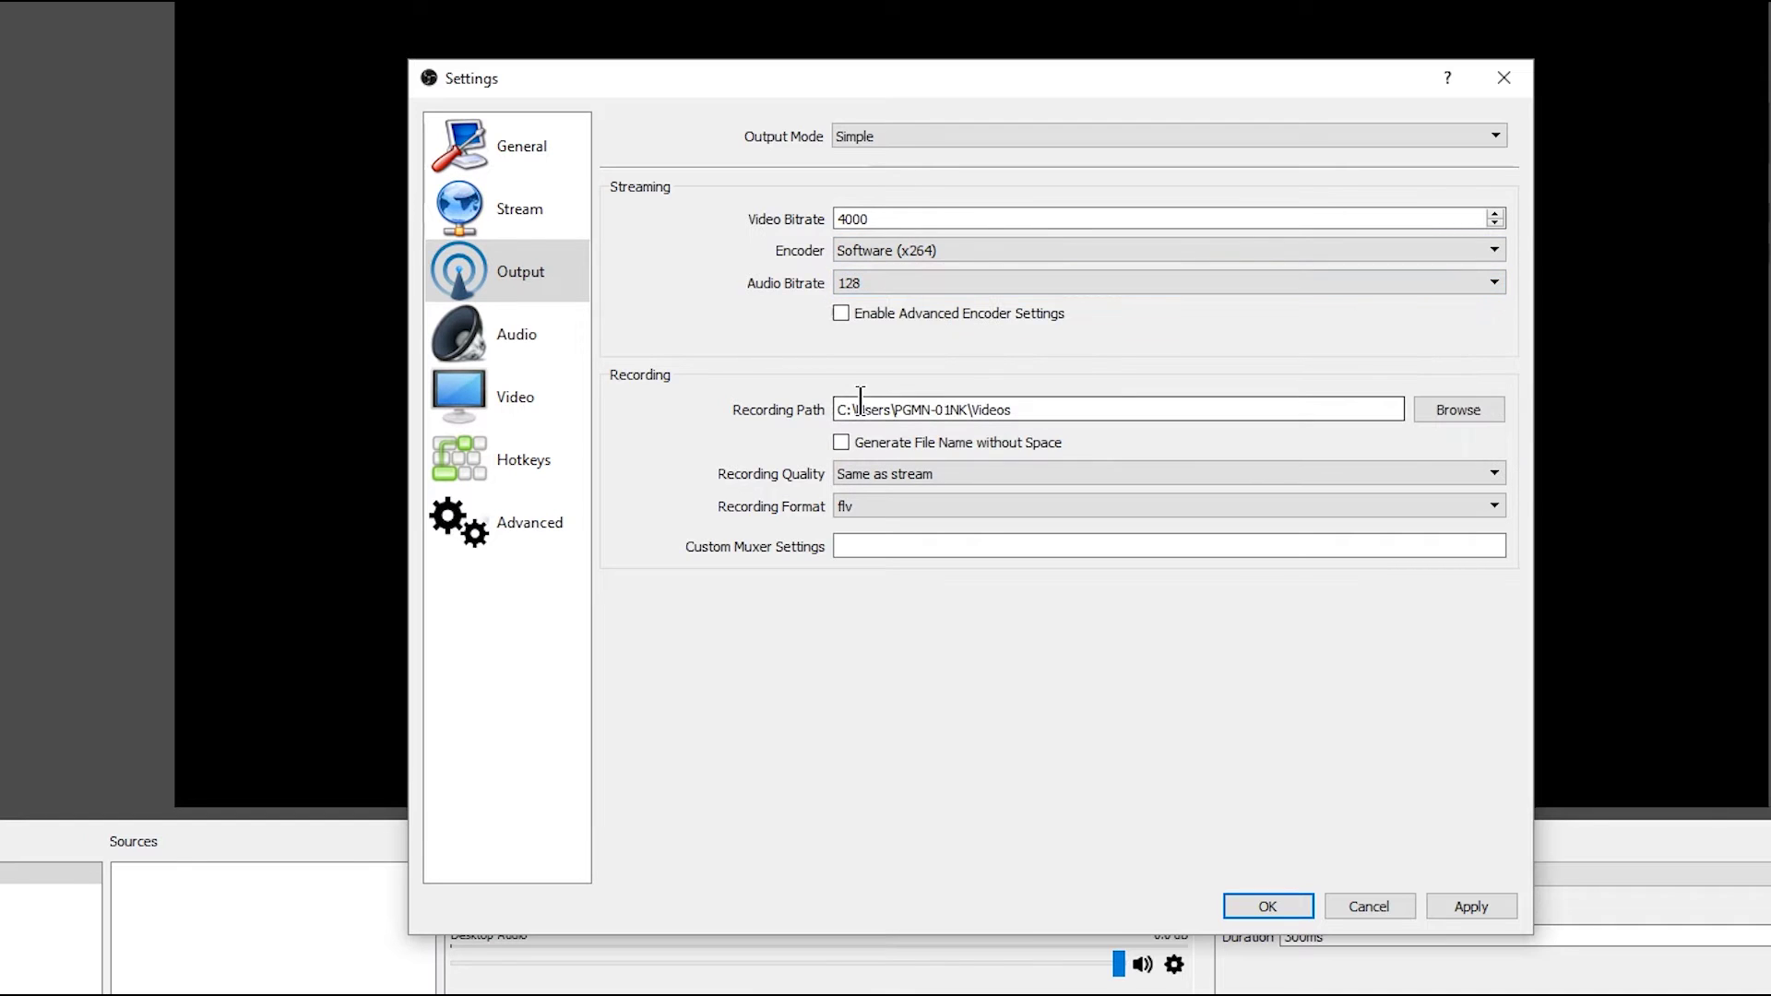
{"action": "left_click", "coordinate": [913, 284]}
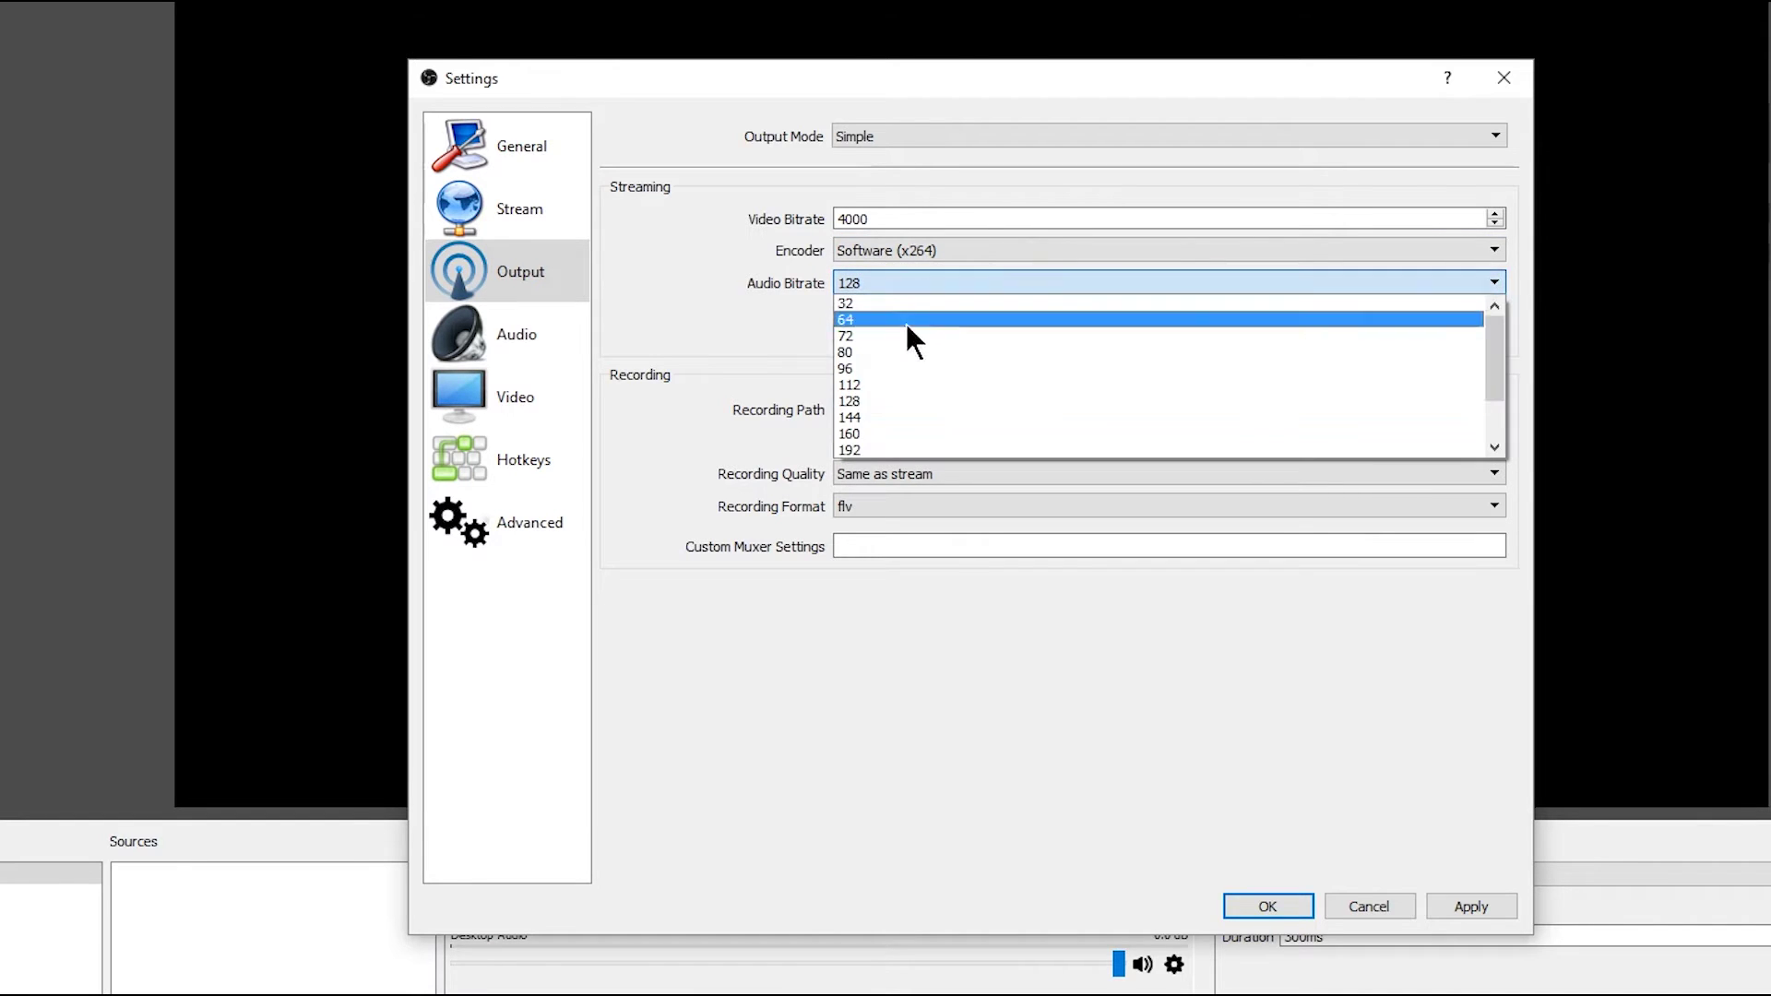
{"action": "left_click", "coordinate": [819, 334]}
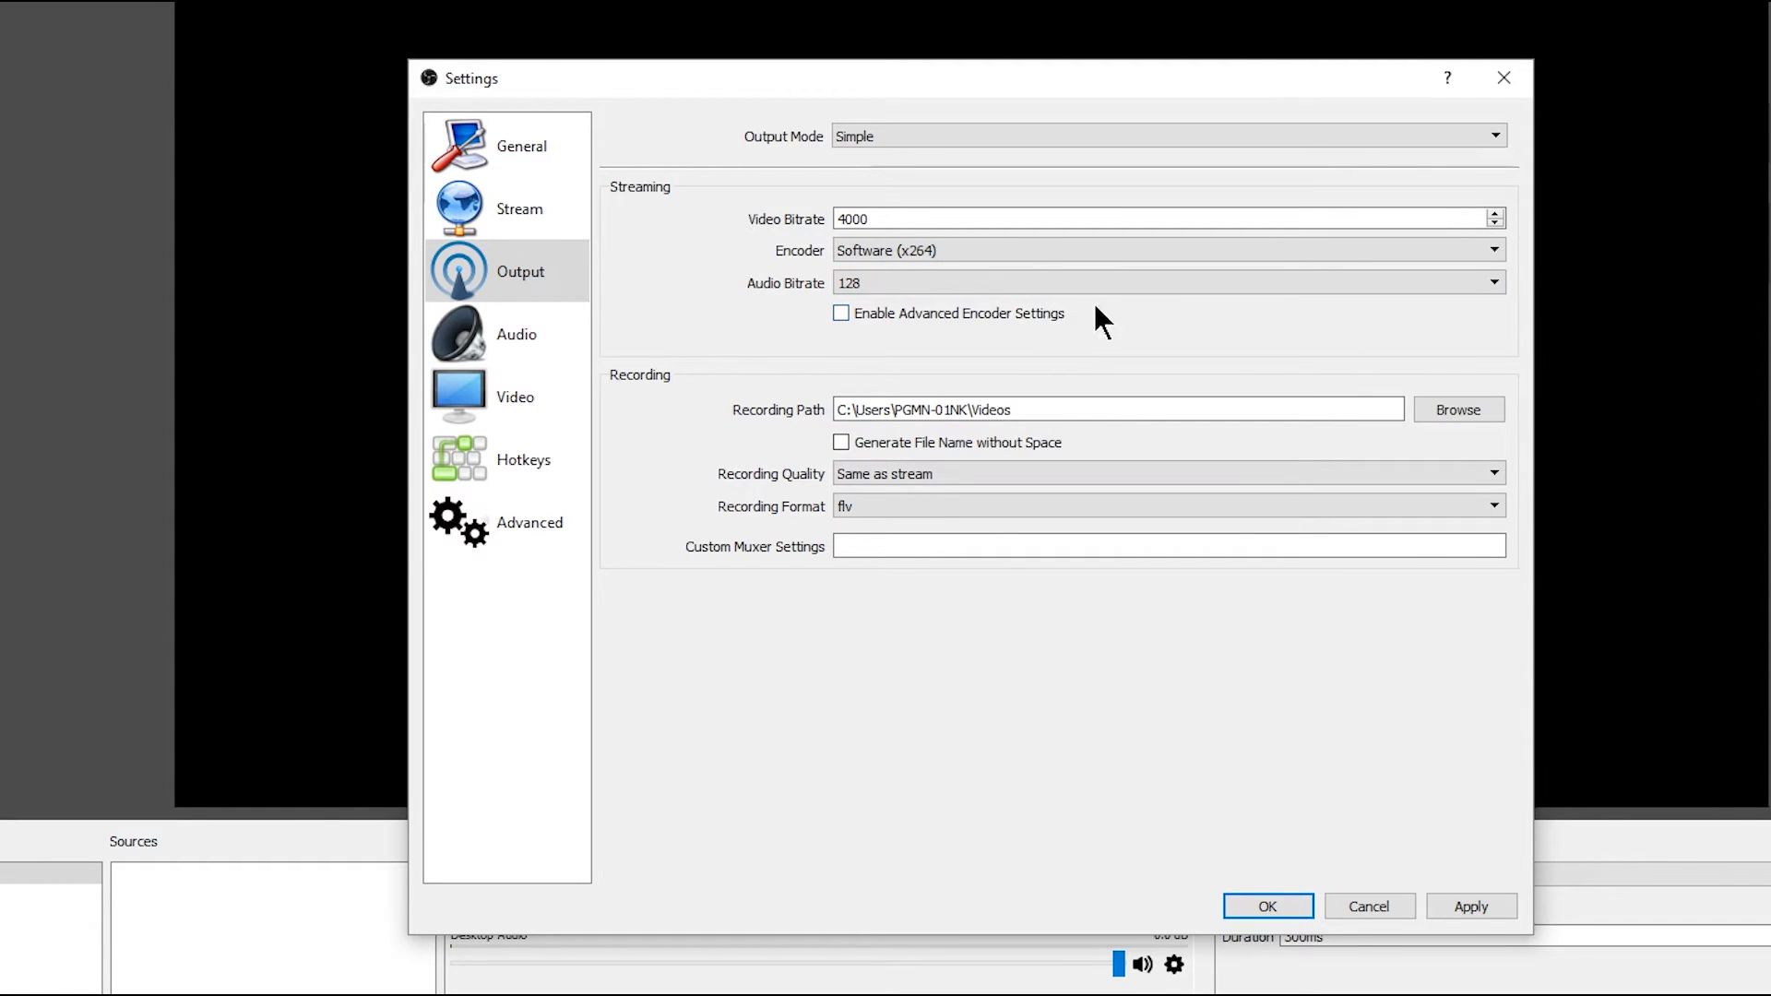
- Check the recording path, keep quality at 'Same as stream', and switch Recording Format from flv to mp4
{"action": "left_click", "coordinate": [1018, 411]}
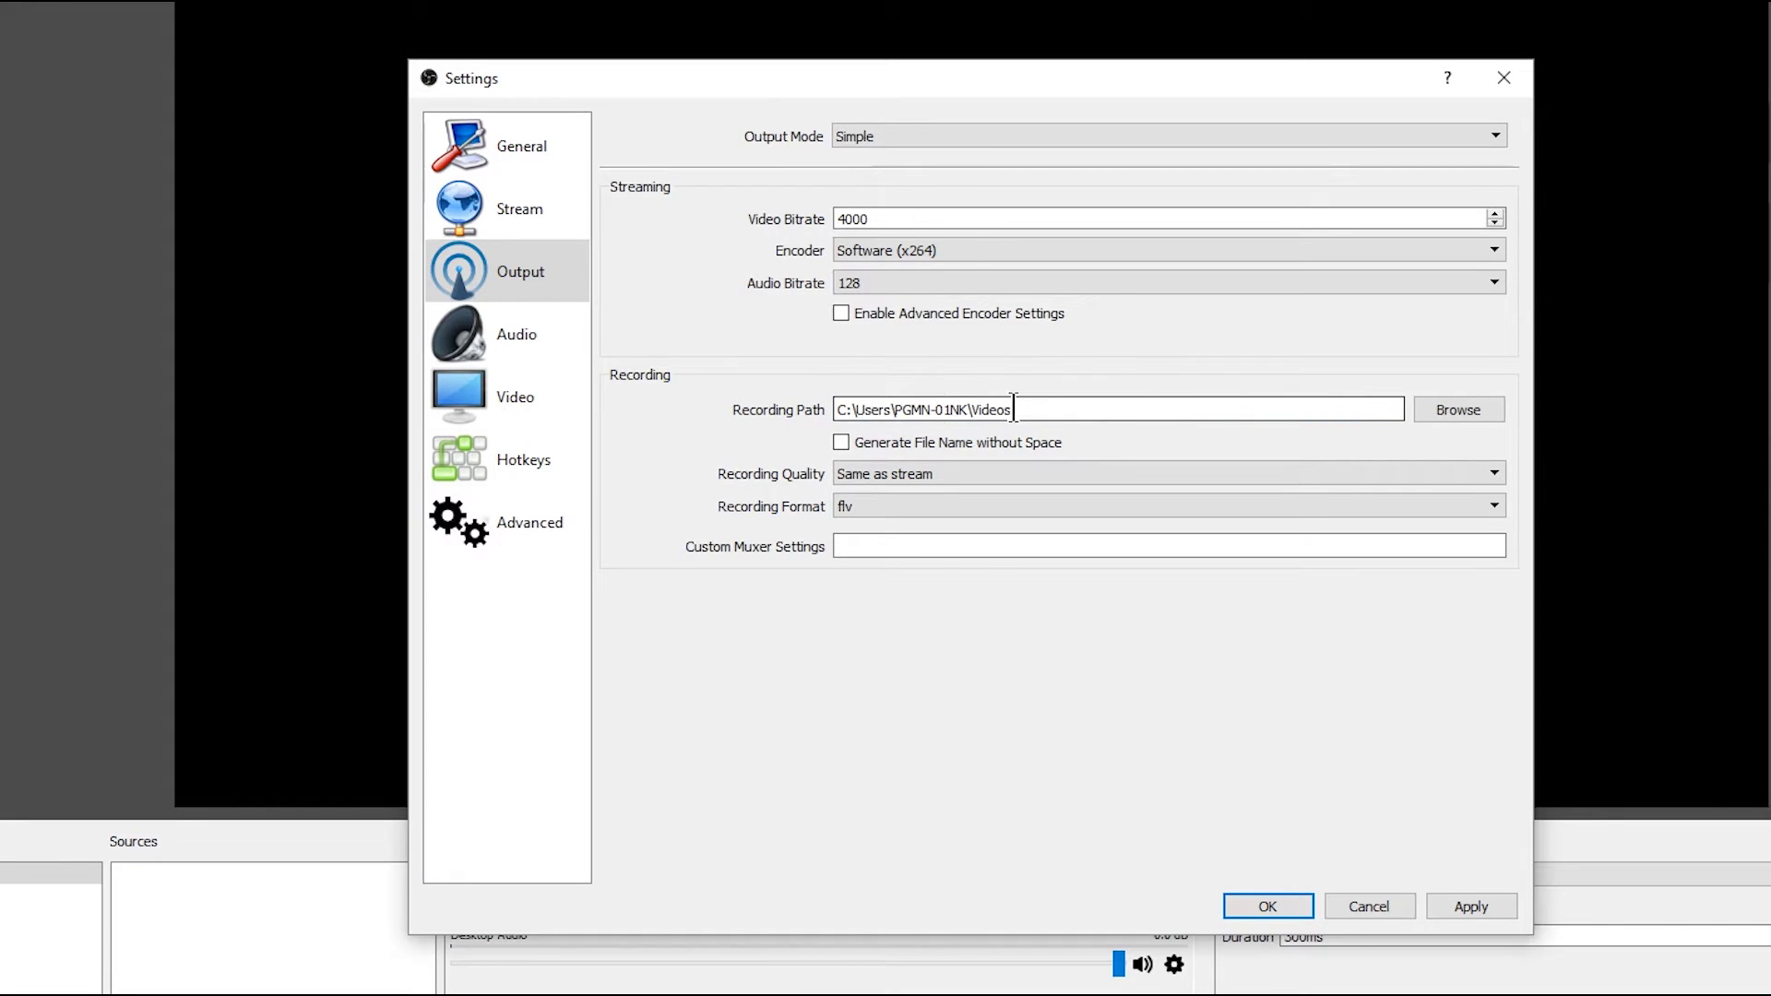
{"action": "left_click", "coordinate": [981, 474]}
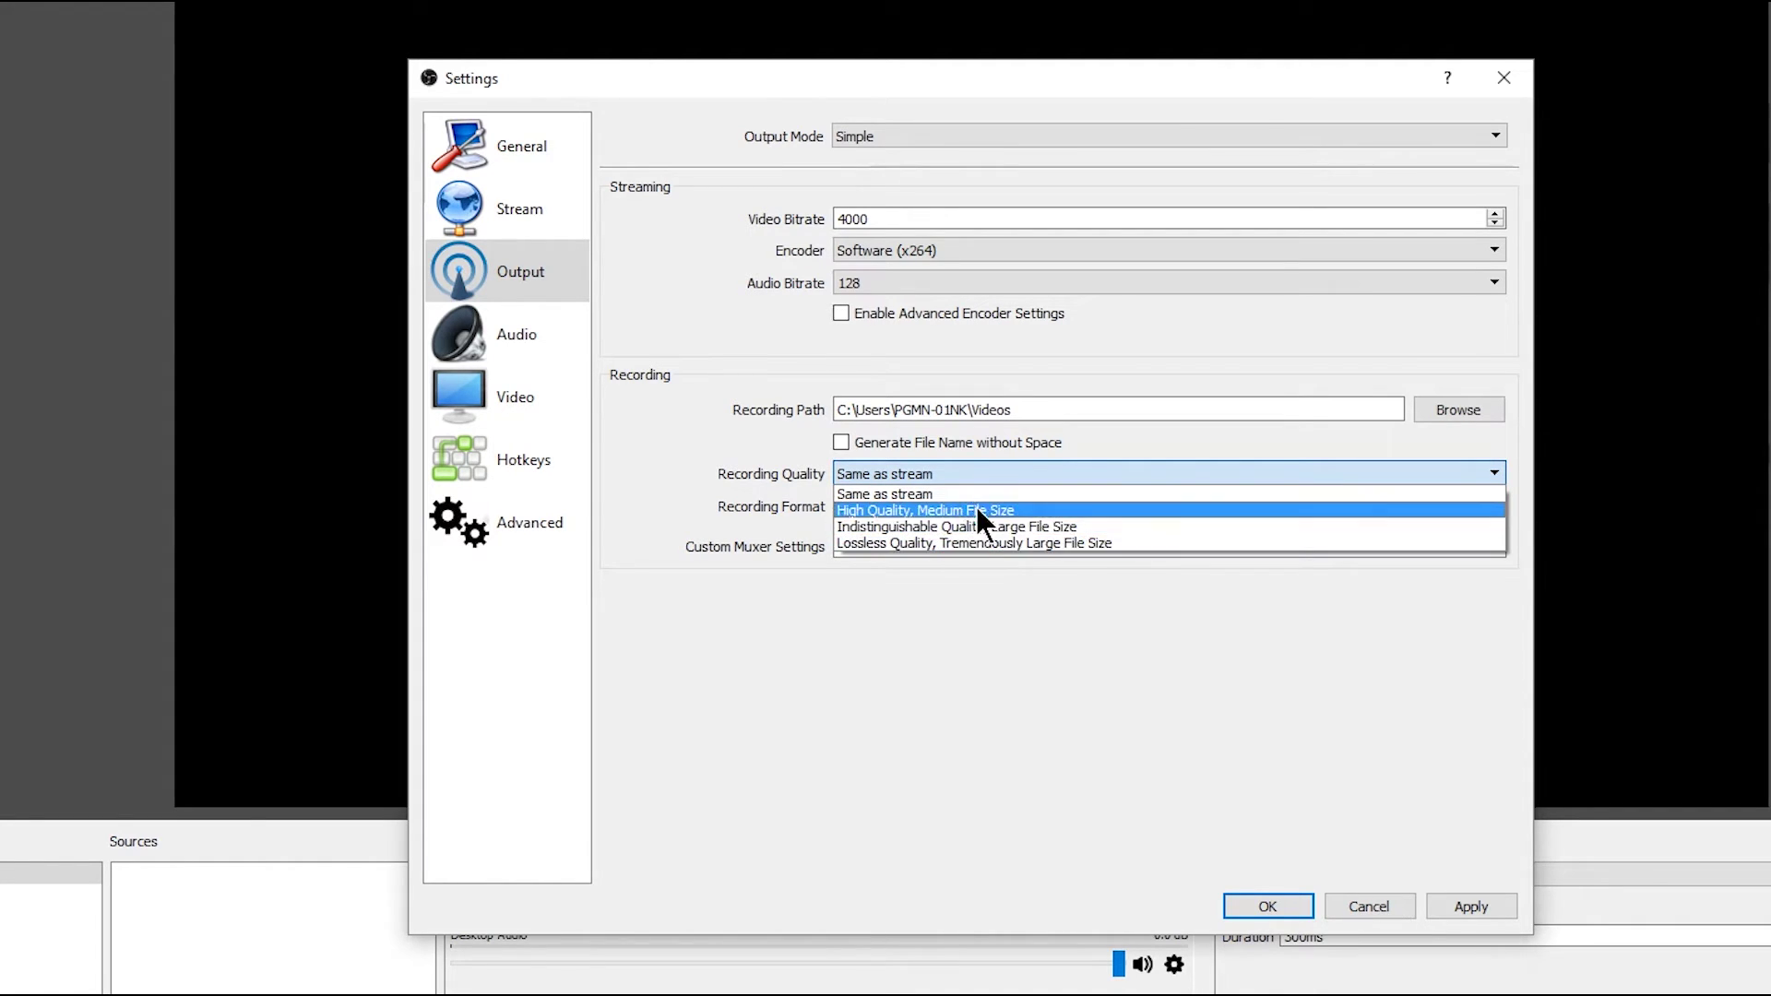
{"action": "left_click", "coordinate": [880, 494]}
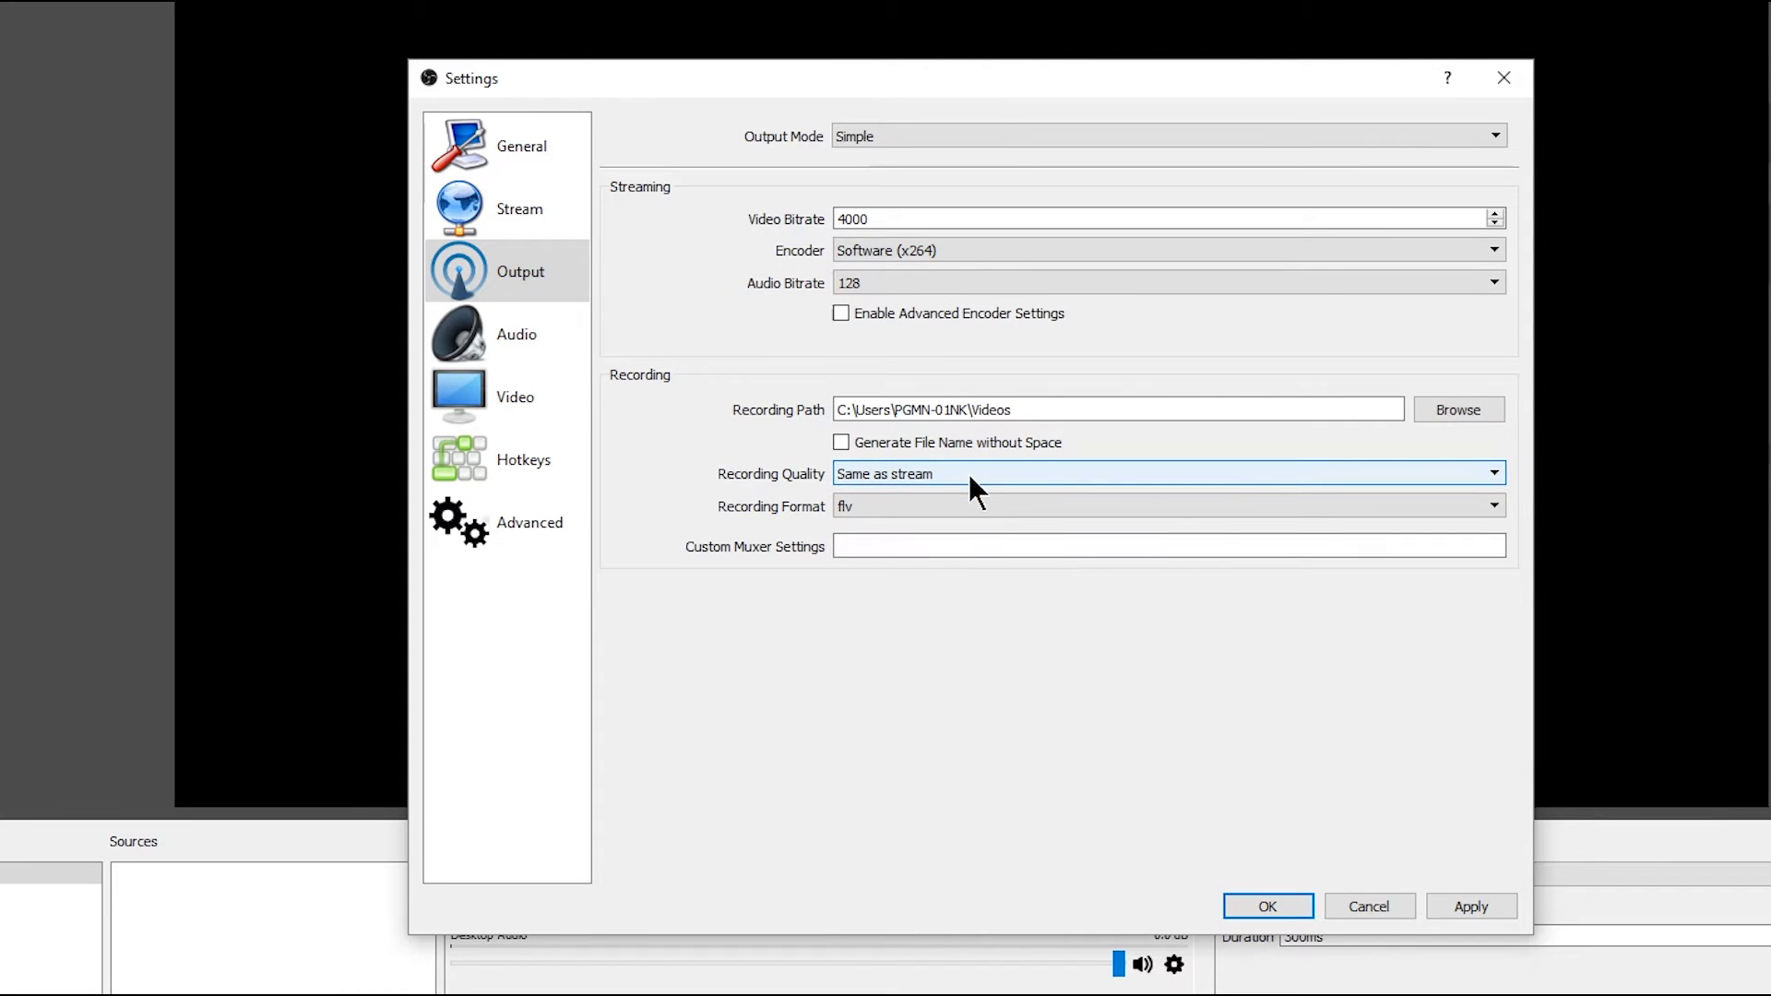
{"action": "left_click", "coordinate": [918, 505]}
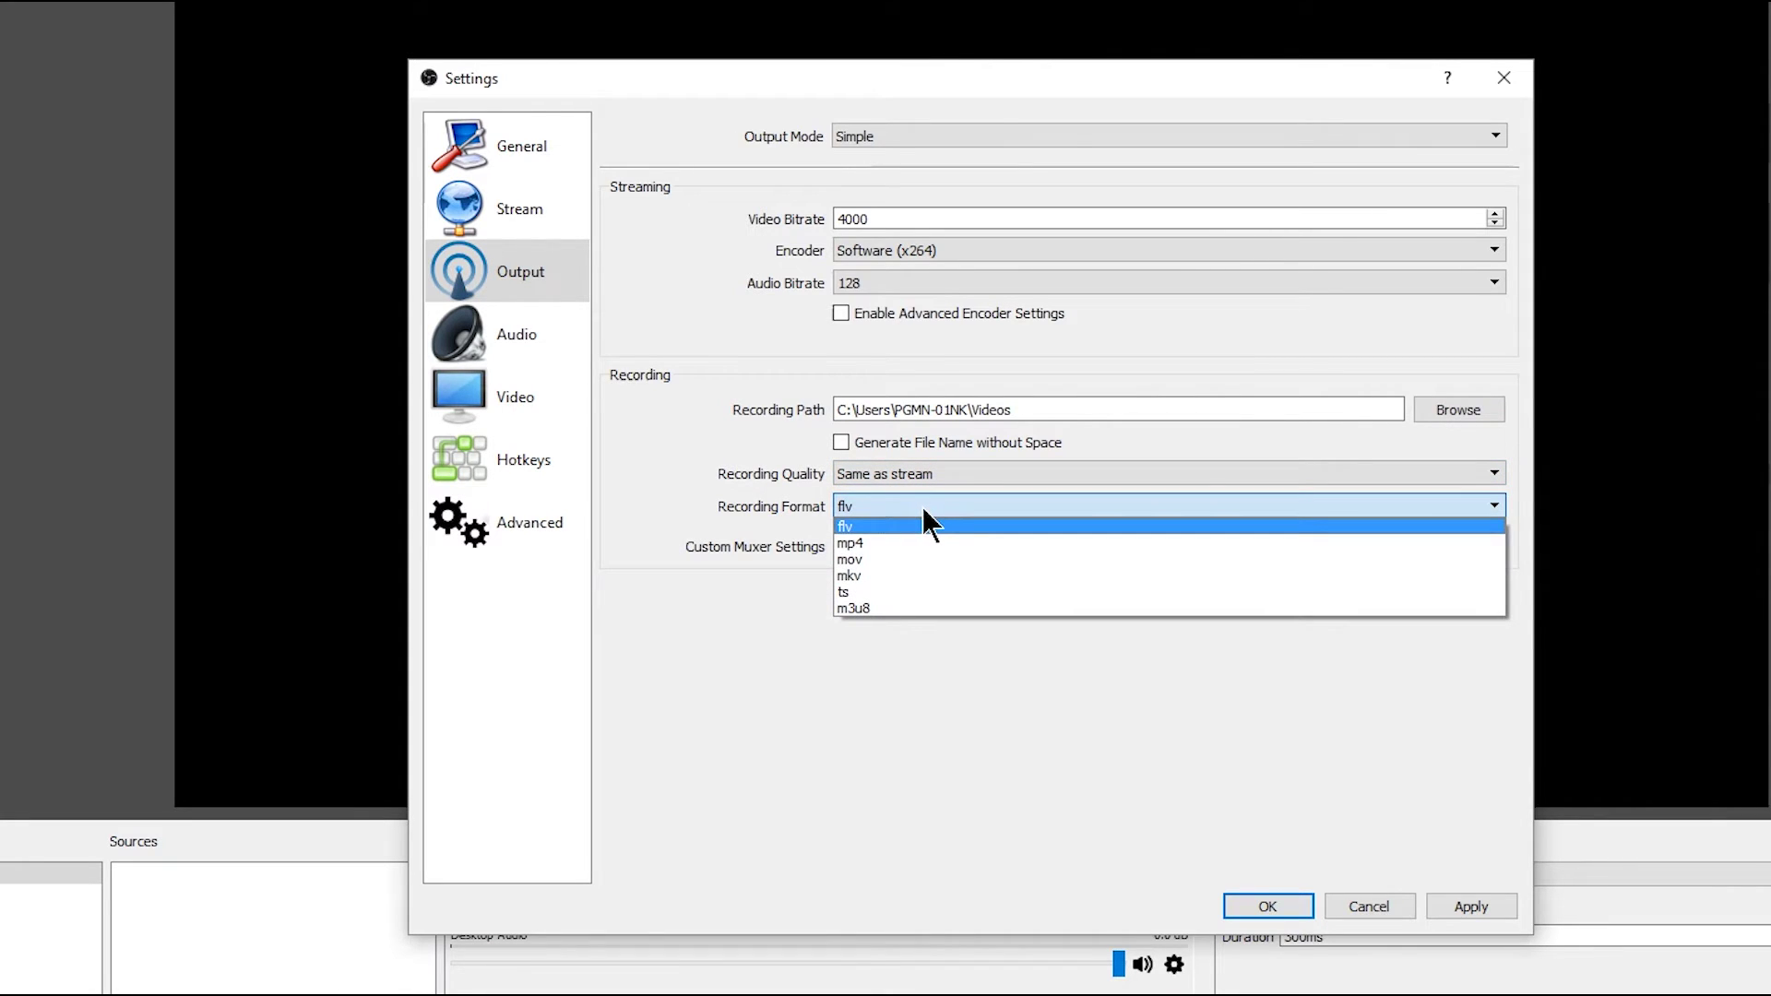
{"action": "left_click", "coordinate": [861, 544]}
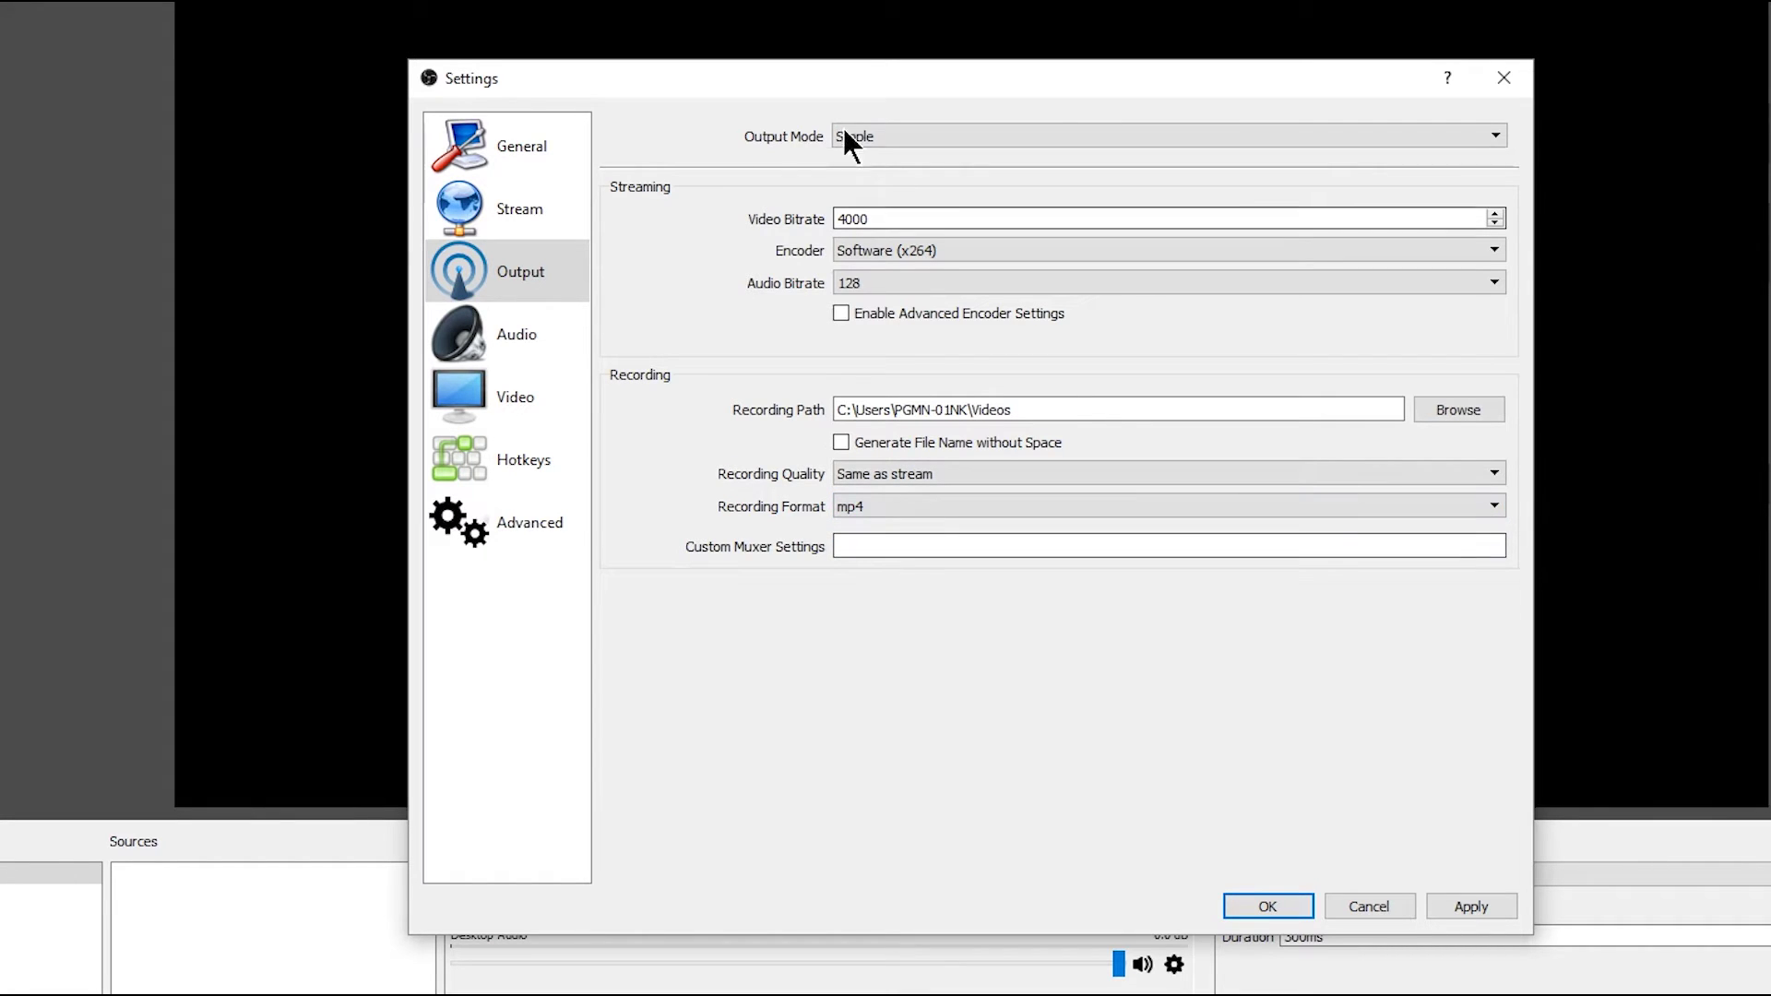
- On the Audio page, keep 44.1khz sample rate and change Channels from Stereo to Mono
{"action": "left_click", "coordinate": [518, 332]}
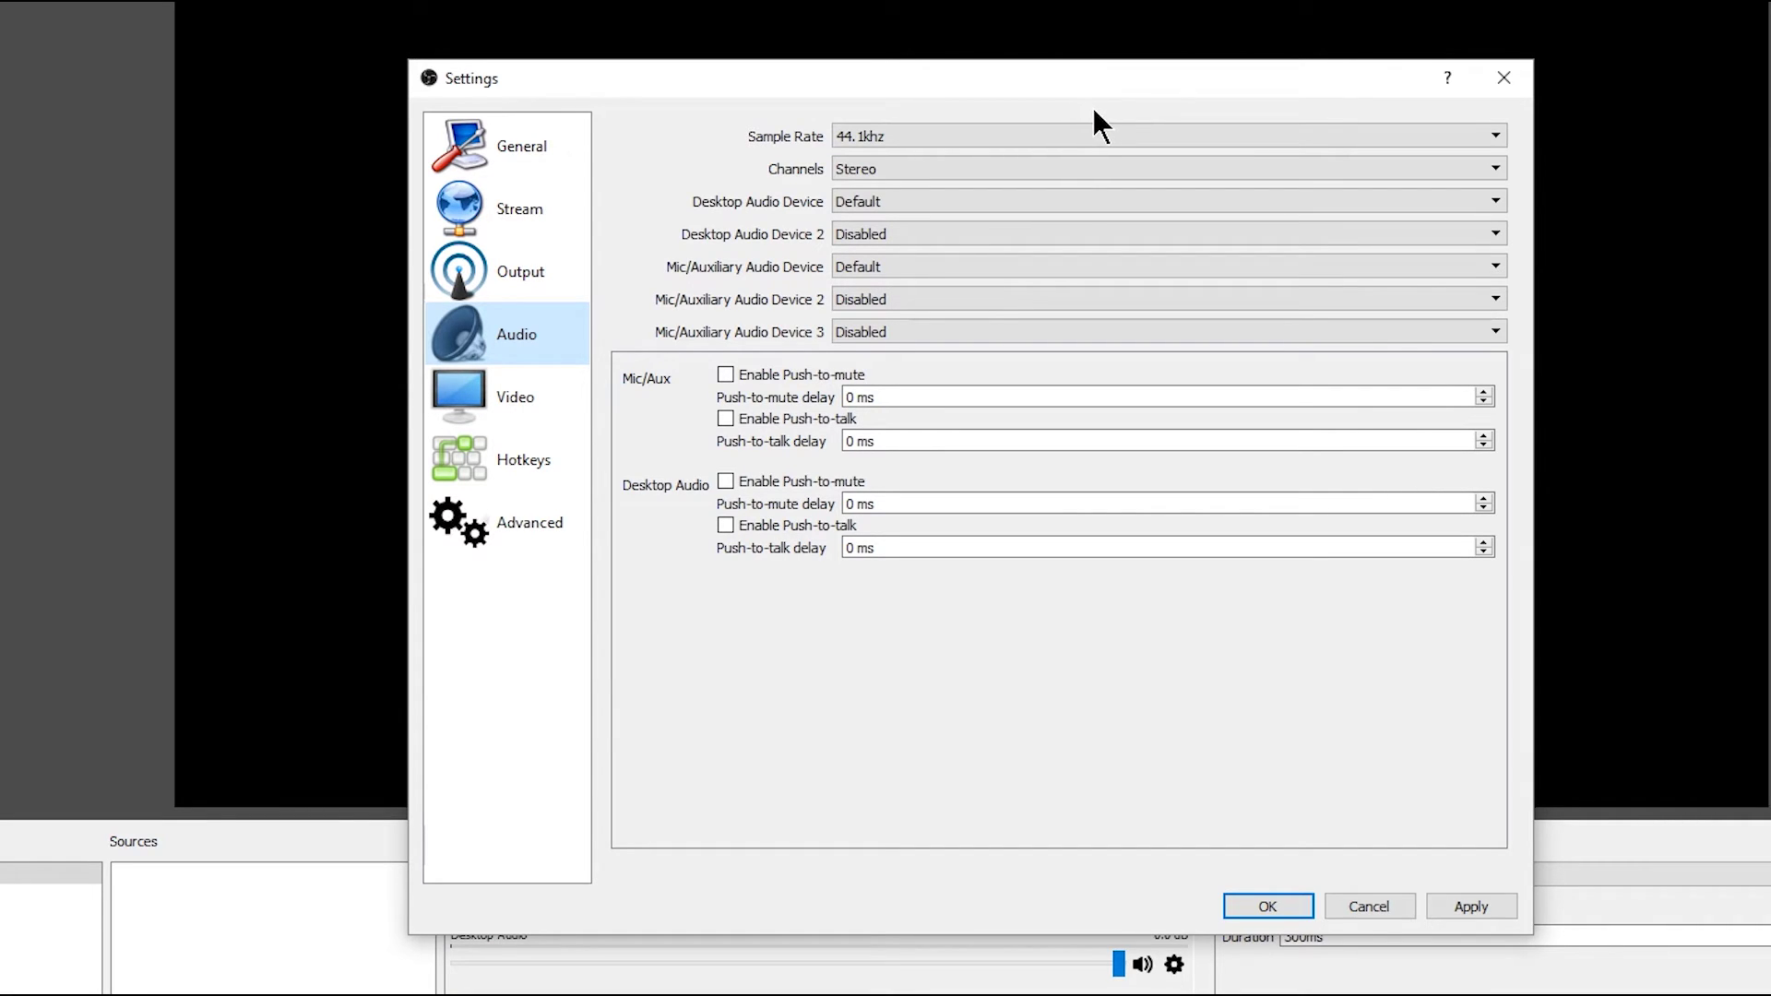
{"action": "left_click", "coordinate": [932, 136]}
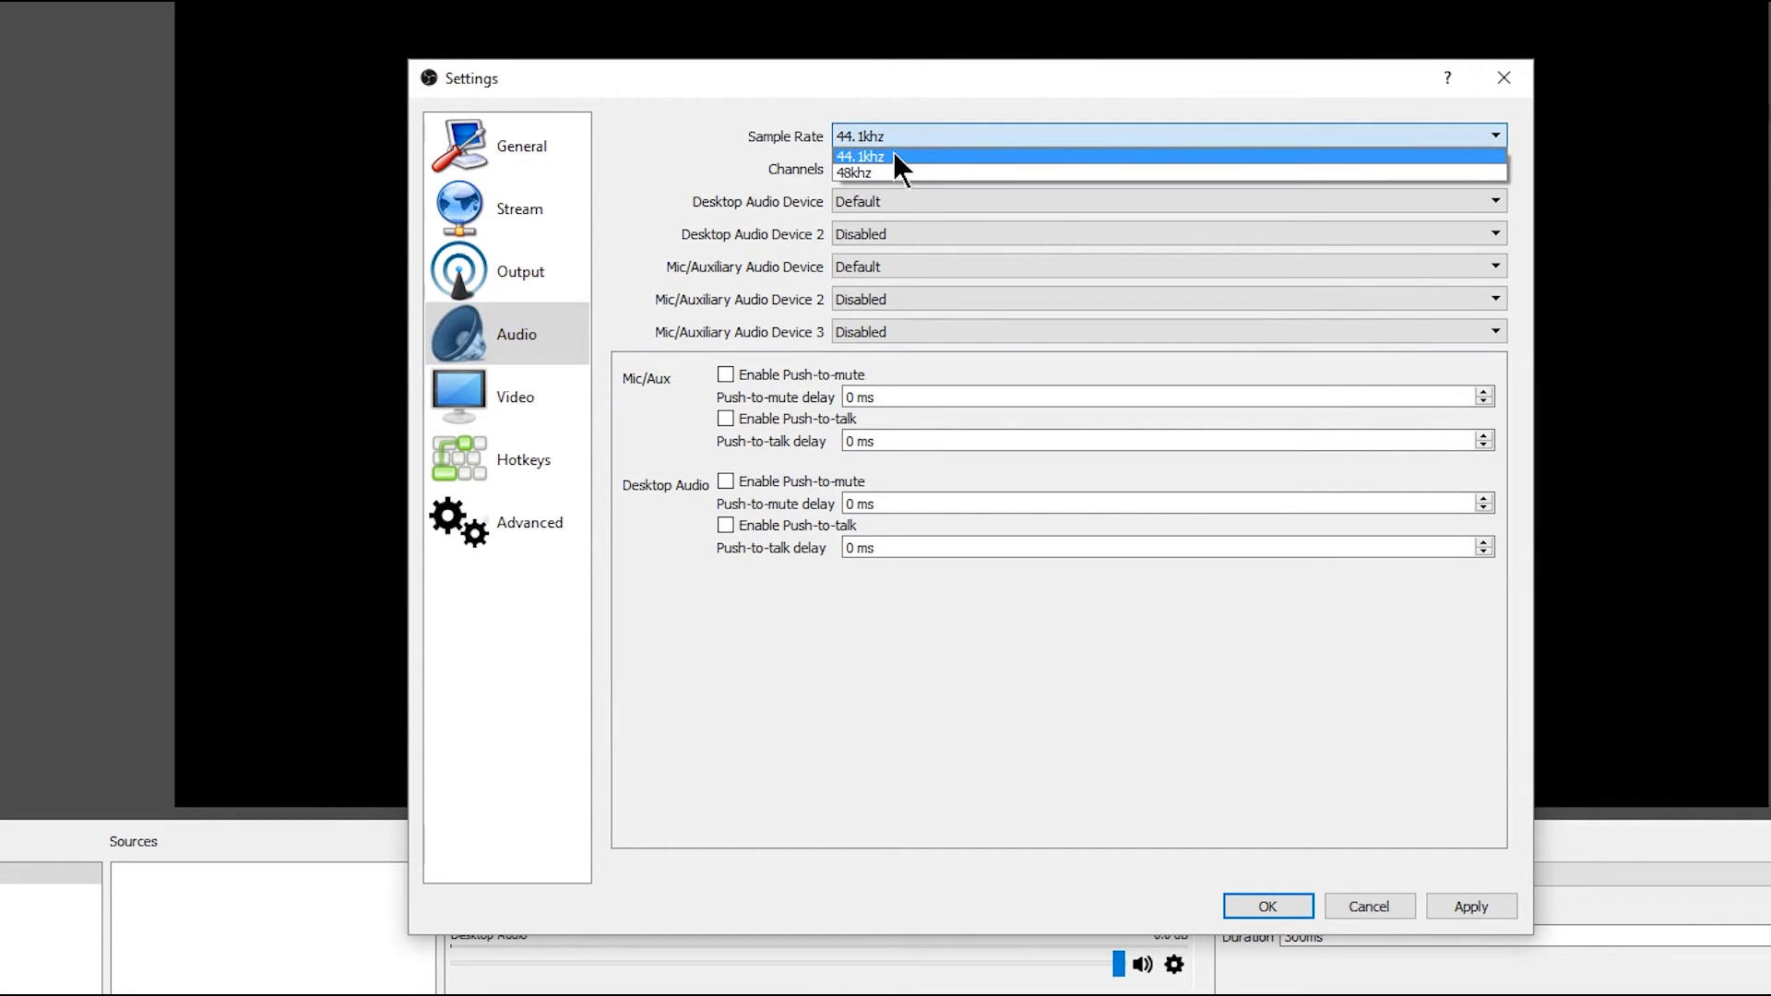
{"action": "left_click", "coordinate": [884, 155]}
{"action": "left_click", "coordinate": [913, 169]}
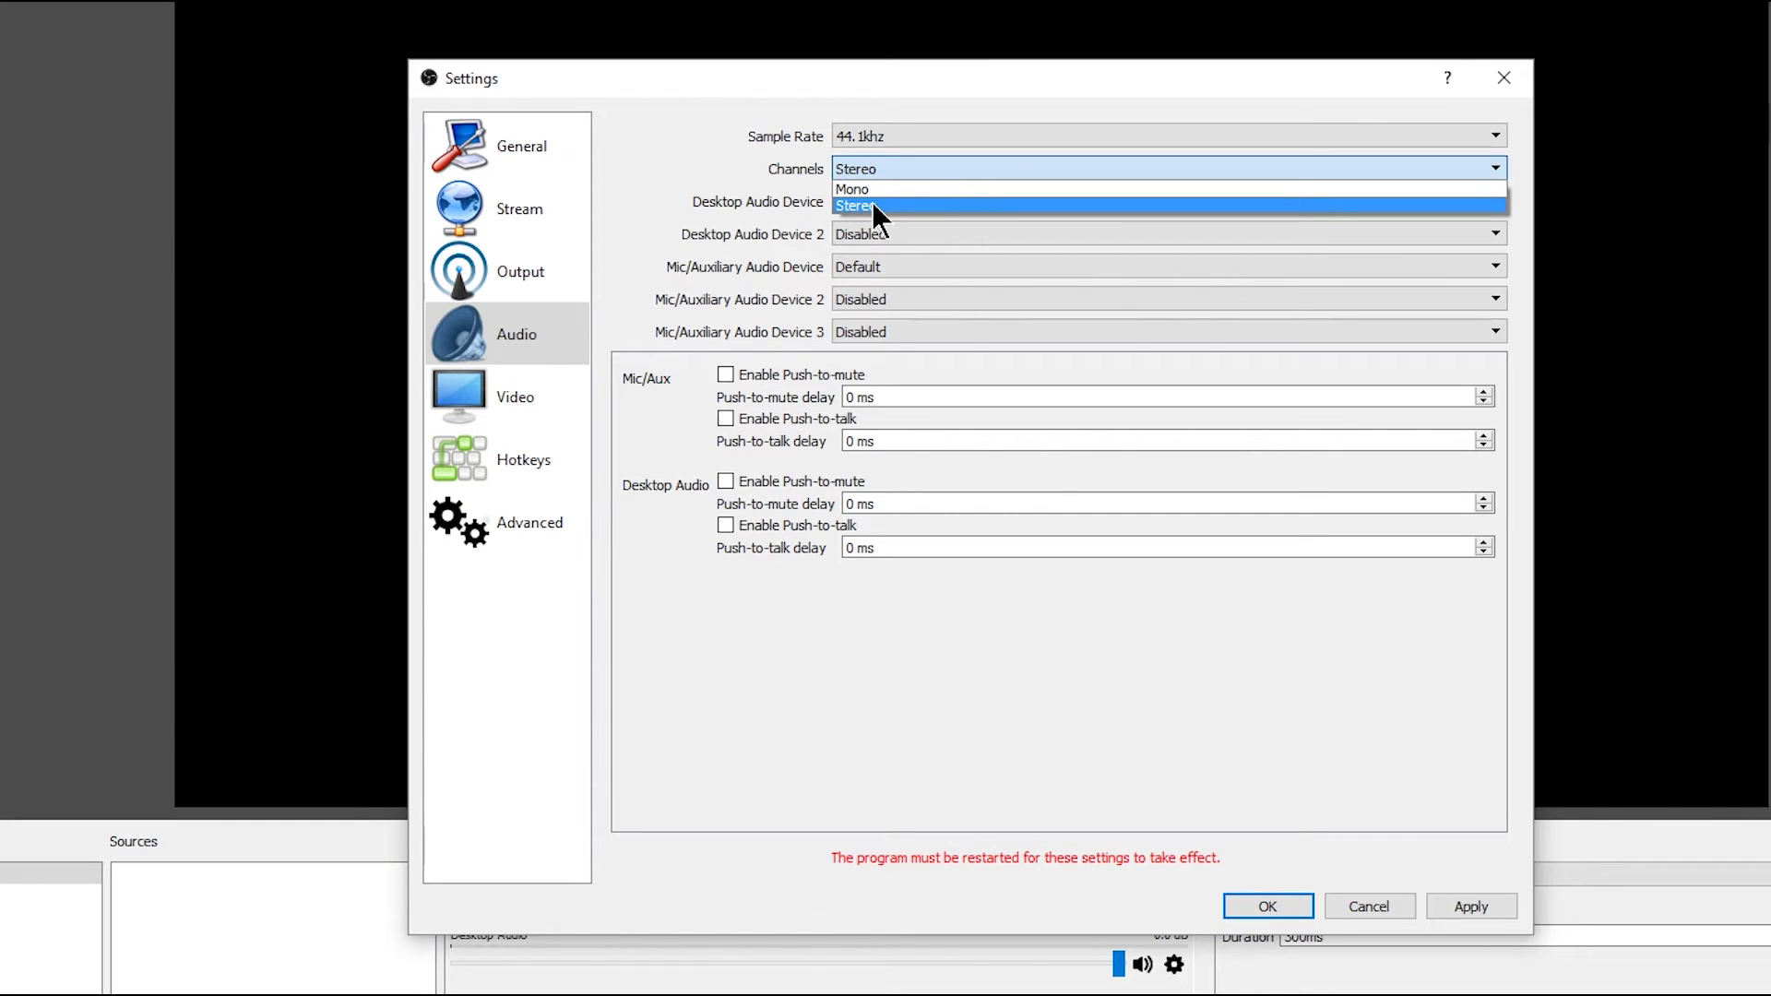
{"action": "left_click", "coordinate": [870, 190]}
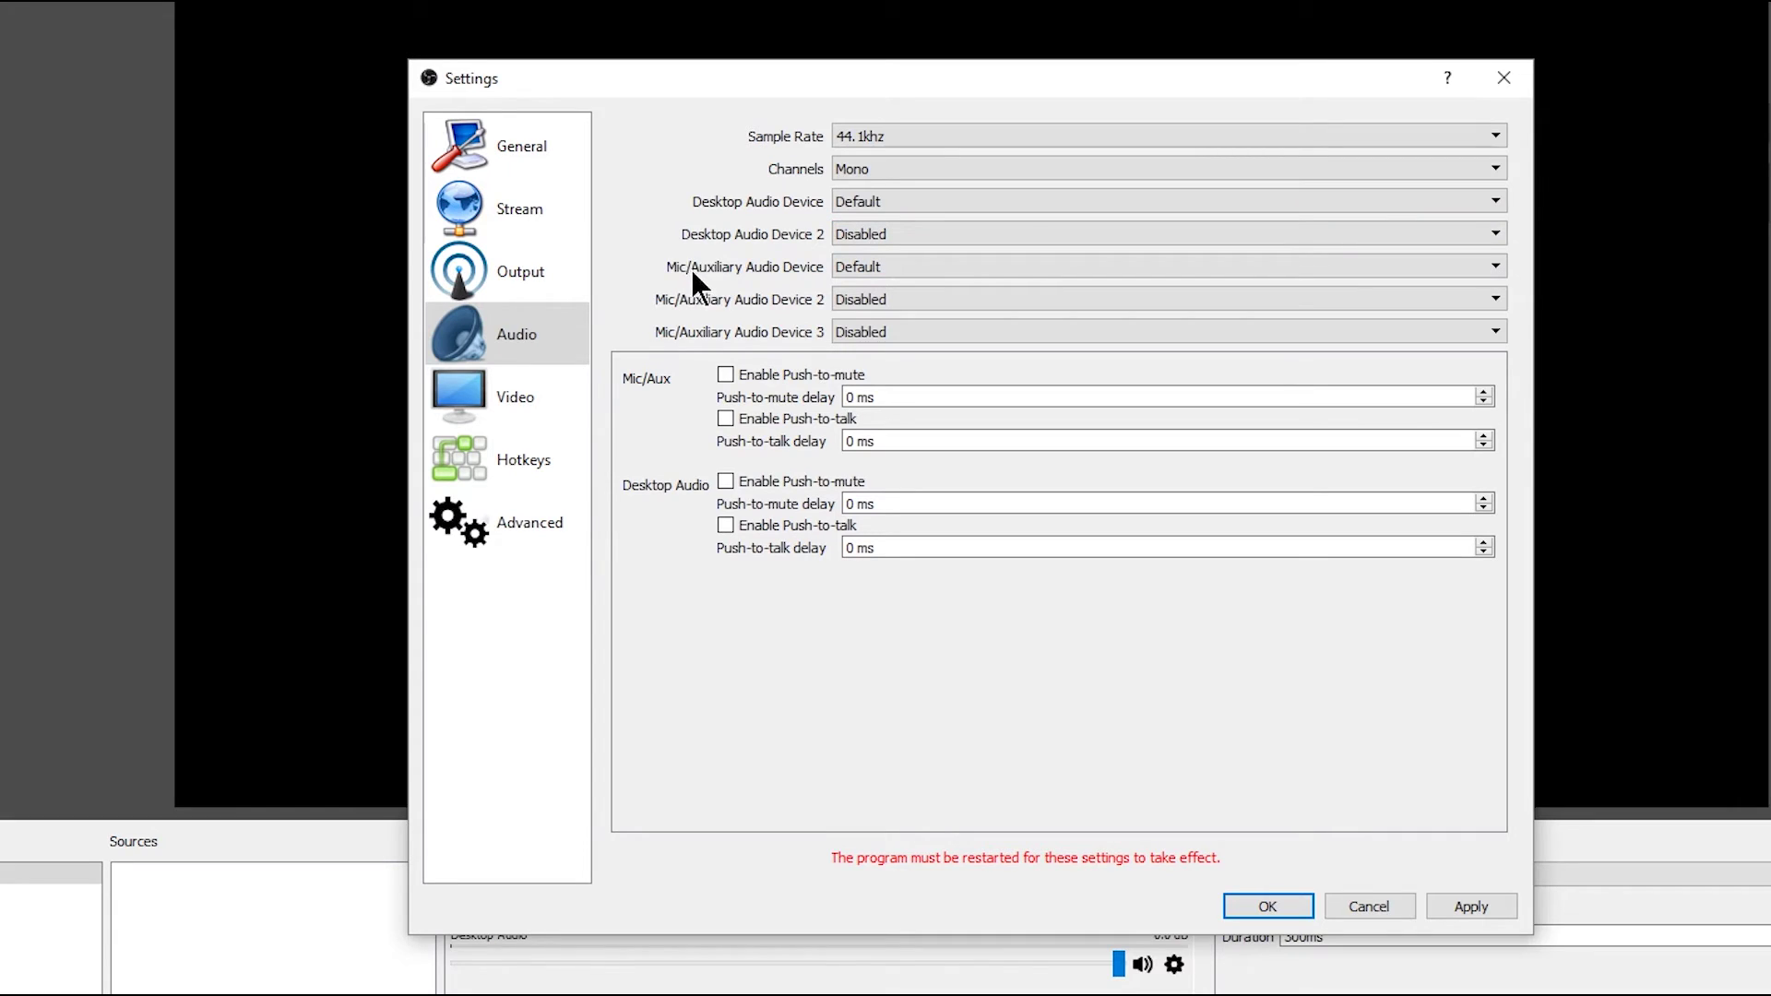
- Choose Line 1/2 (M-Audio FW Solo) as the Mic/Auxiliary Audio Device
{"action": "left_click", "coordinate": [884, 264]}
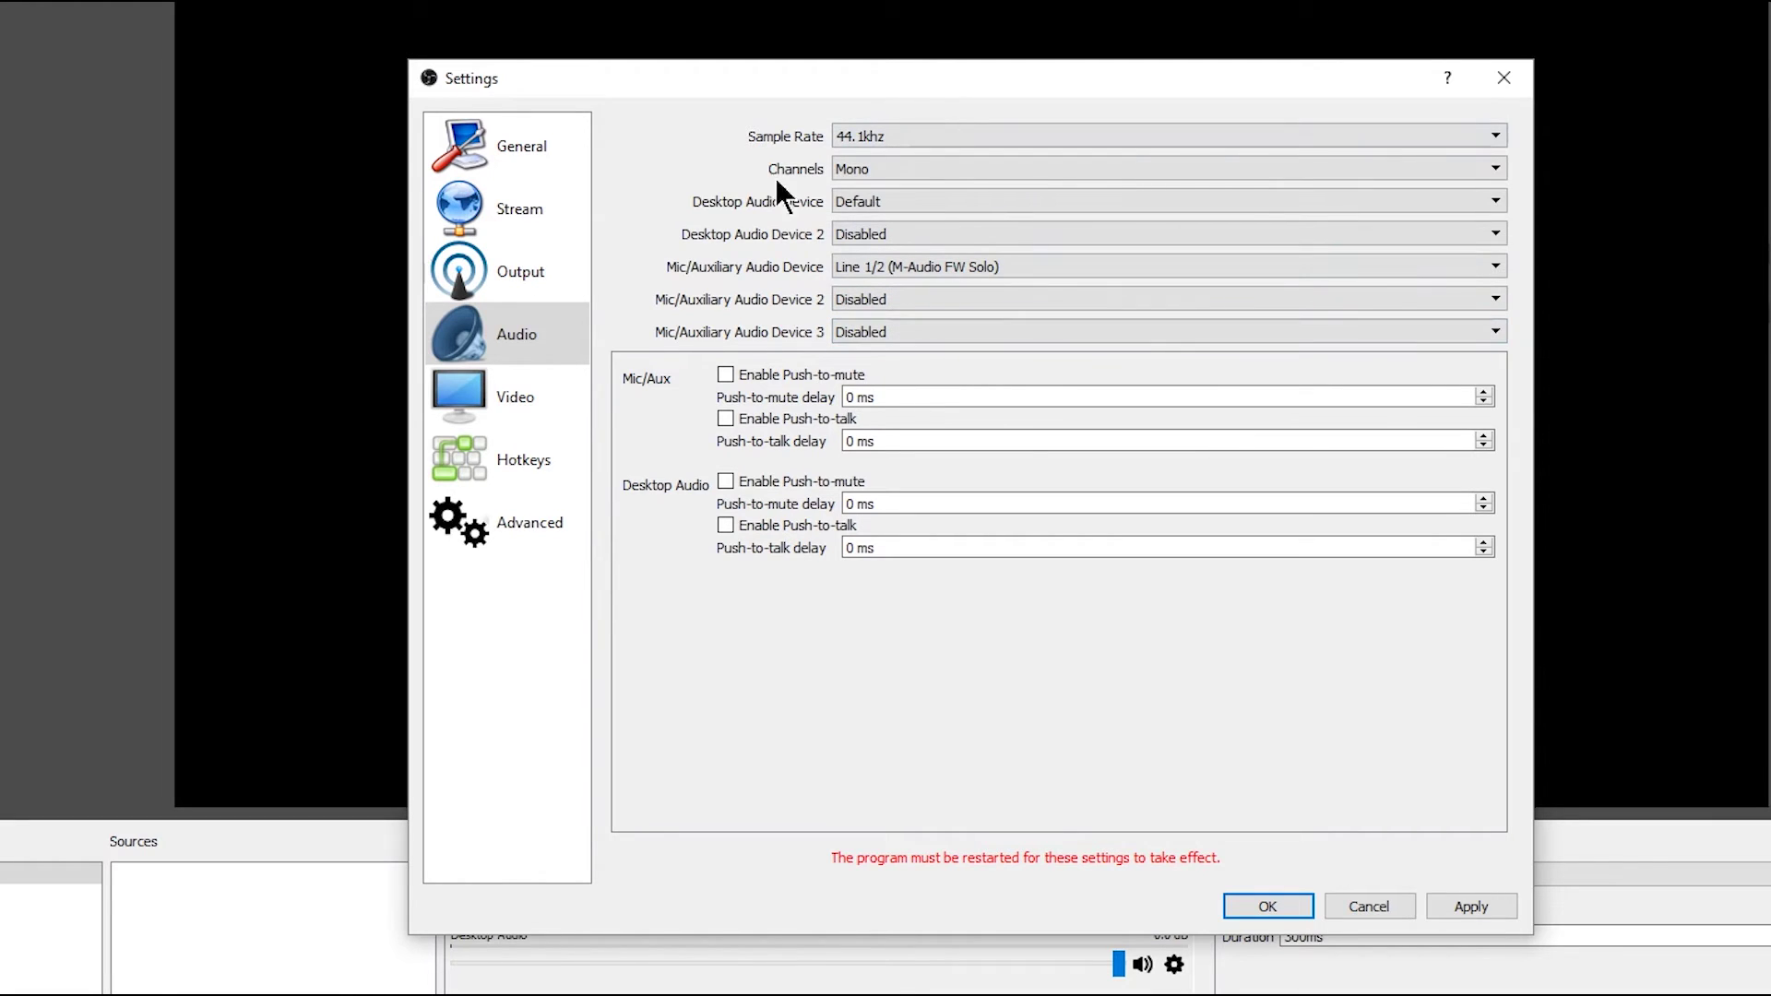
- On the Video page, set Output (Scaled) Resolution to 1920x1080 and keep Common FPS at 30
{"action": "left_click", "coordinate": [506, 395]}
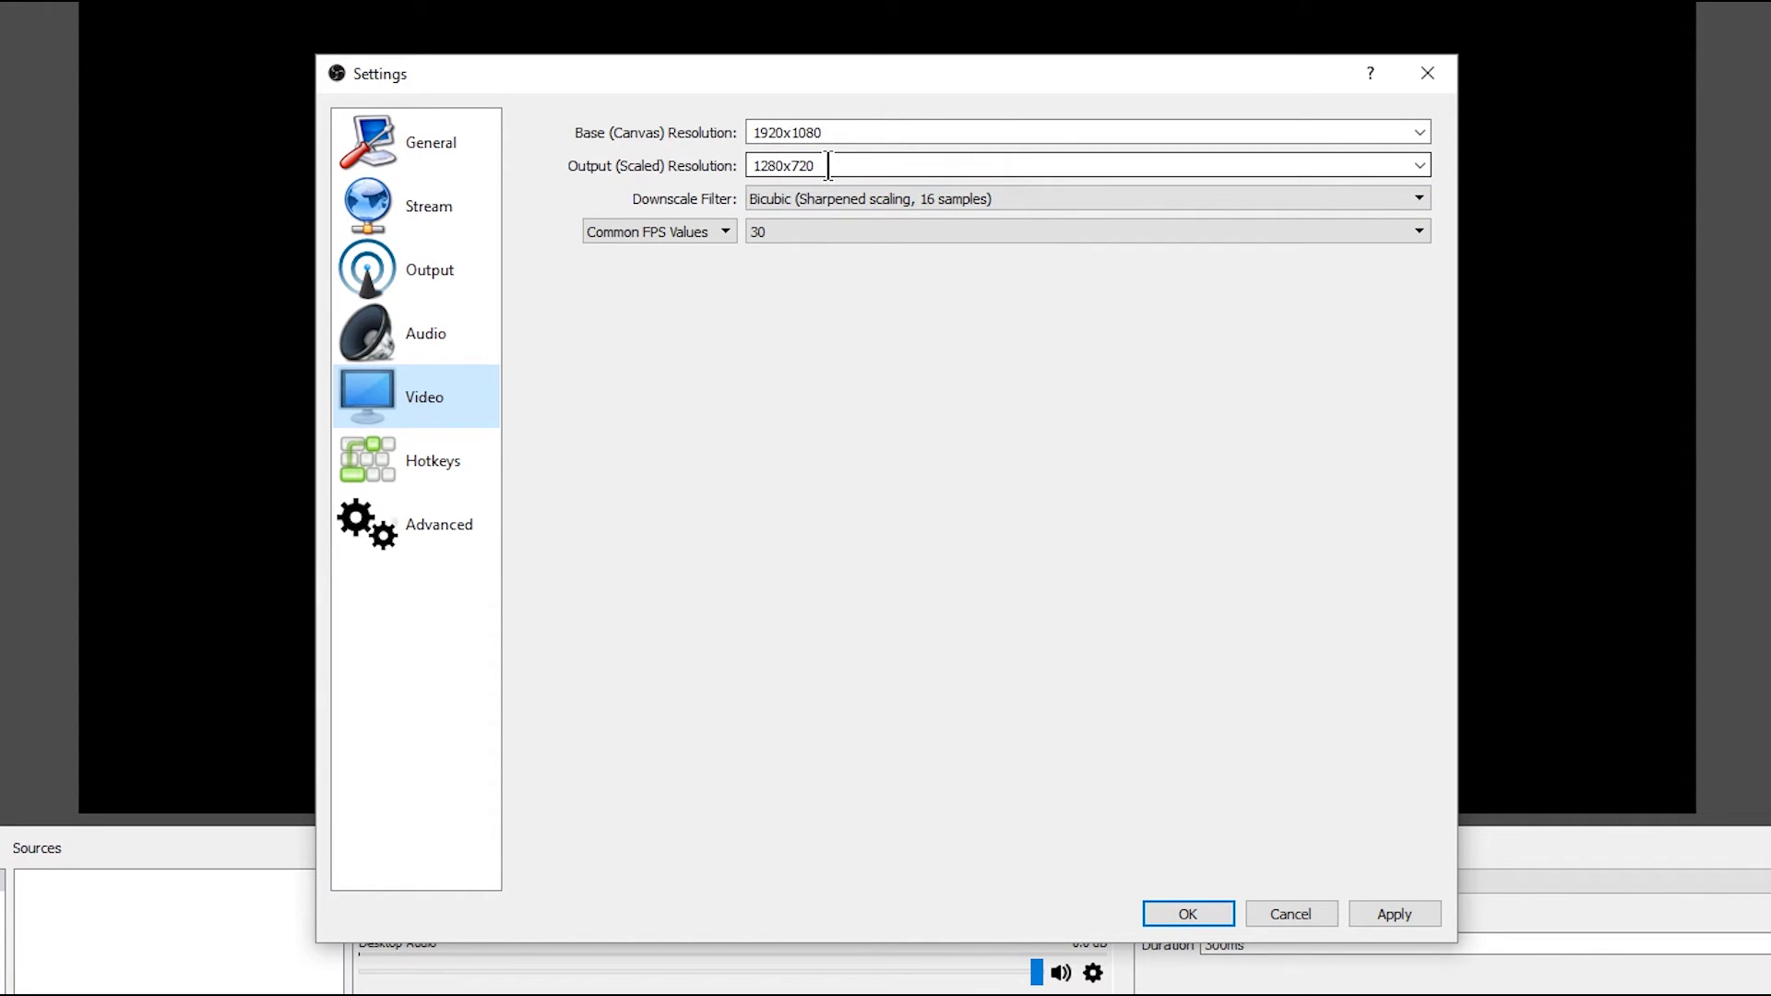
{"action": "left_click", "coordinate": [1420, 166]}
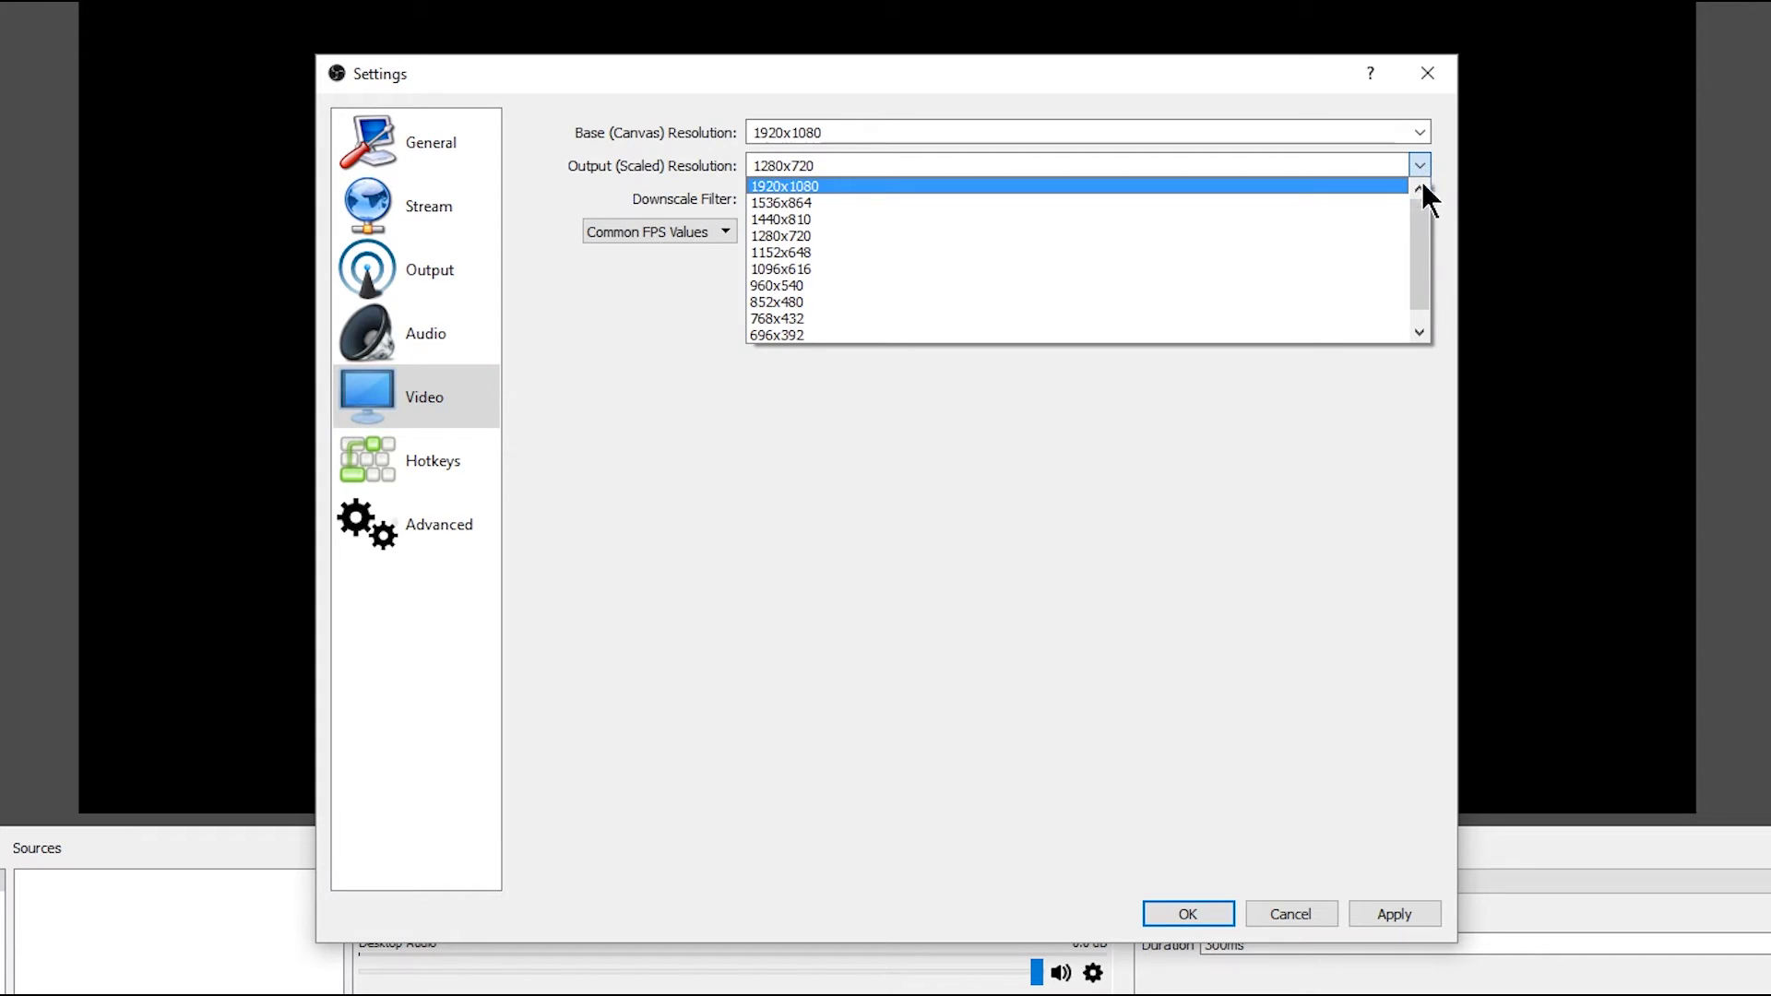
{"action": "left_click", "coordinate": [805, 186]}
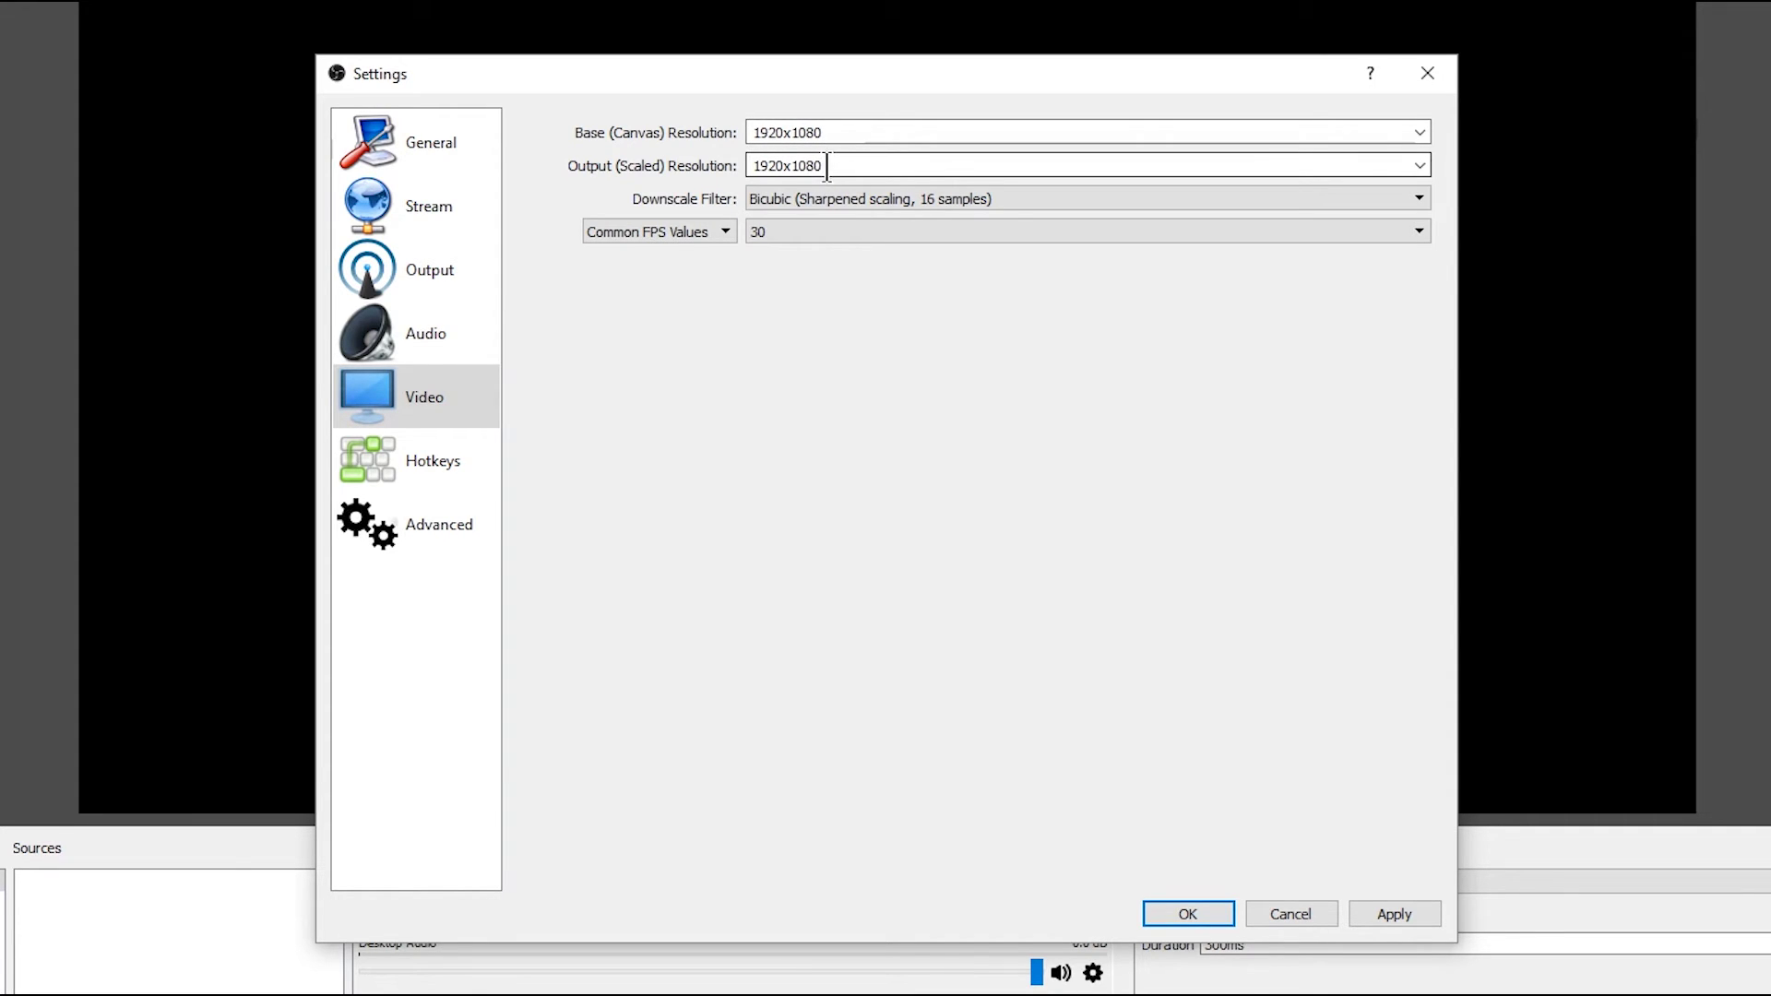
{"action": "left_click", "coordinate": [821, 132]}
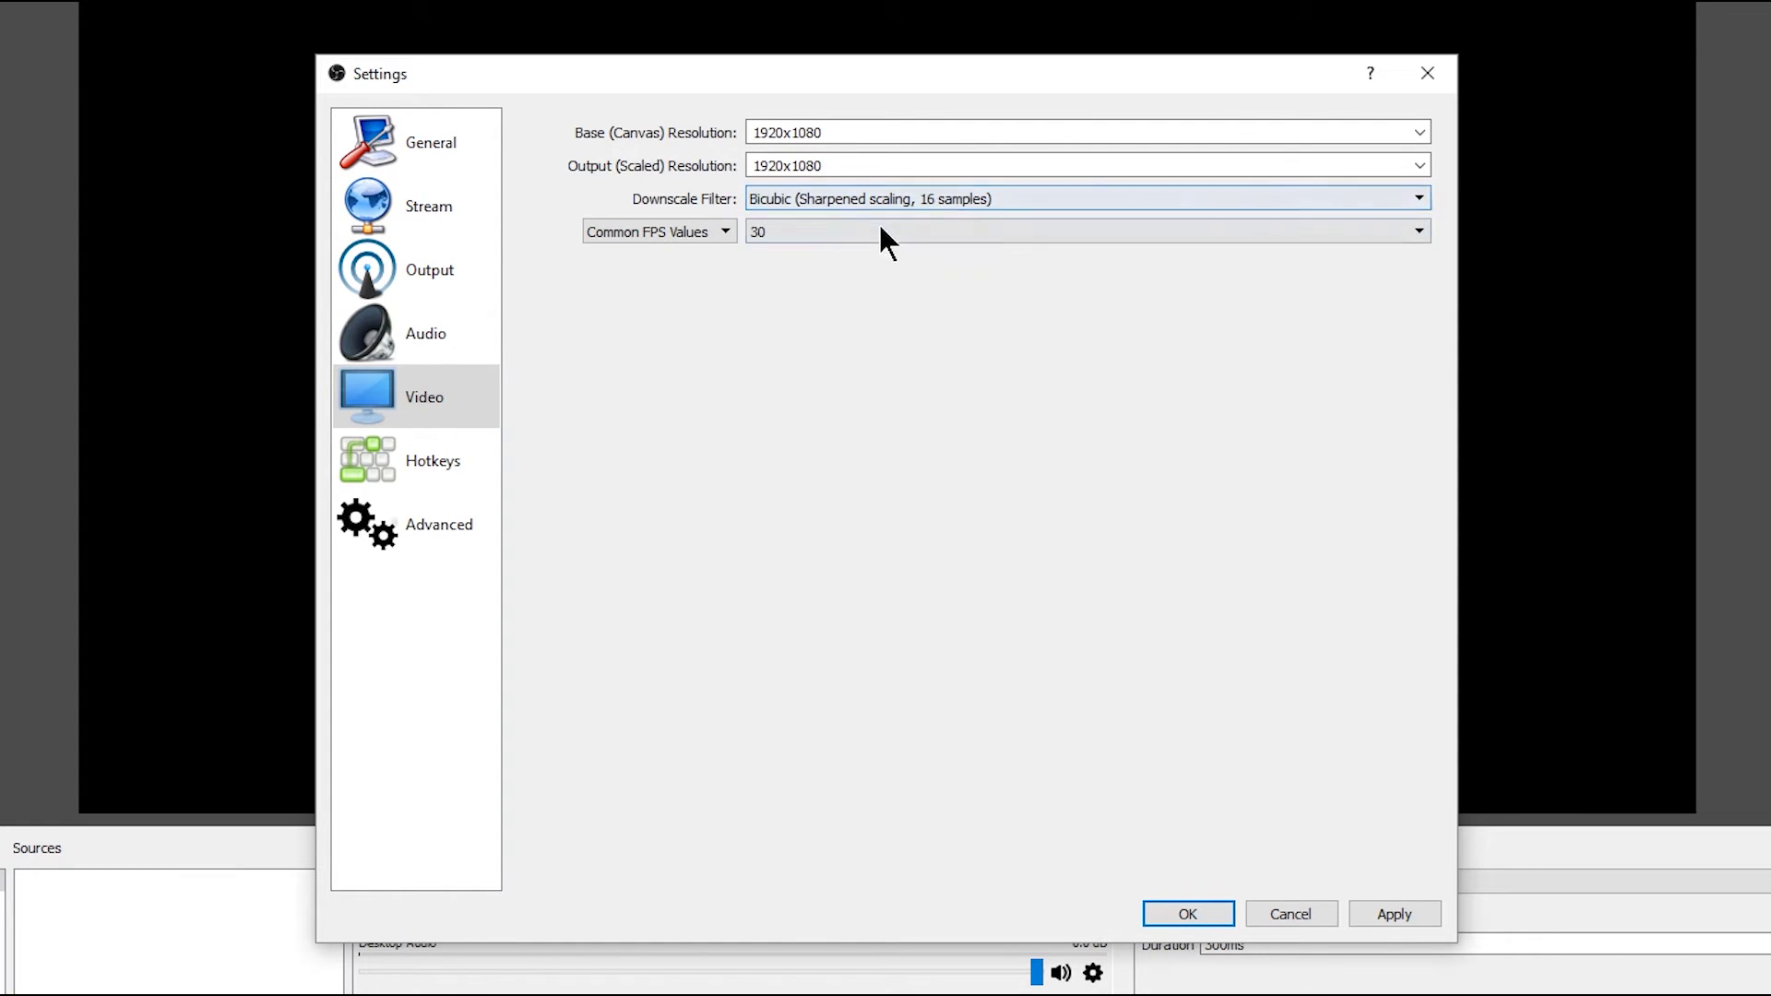
{"action": "left_click", "coordinate": [777, 231]}
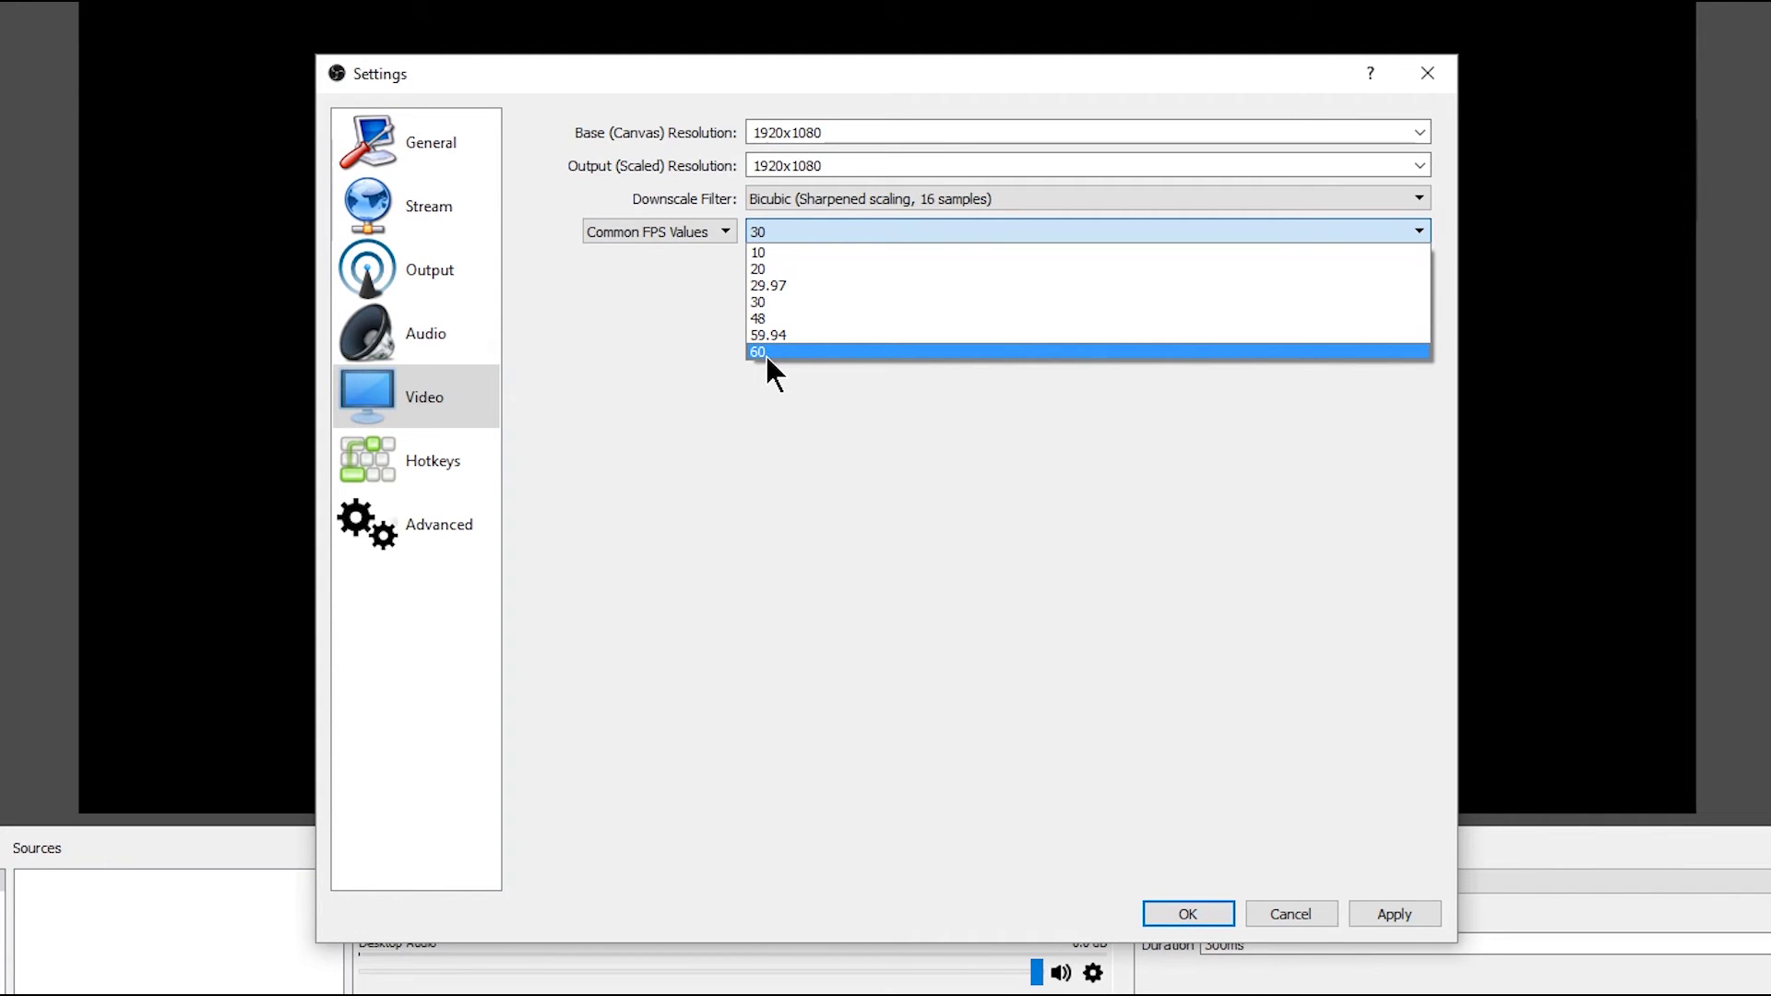
{"action": "left_click", "coordinate": [768, 302]}
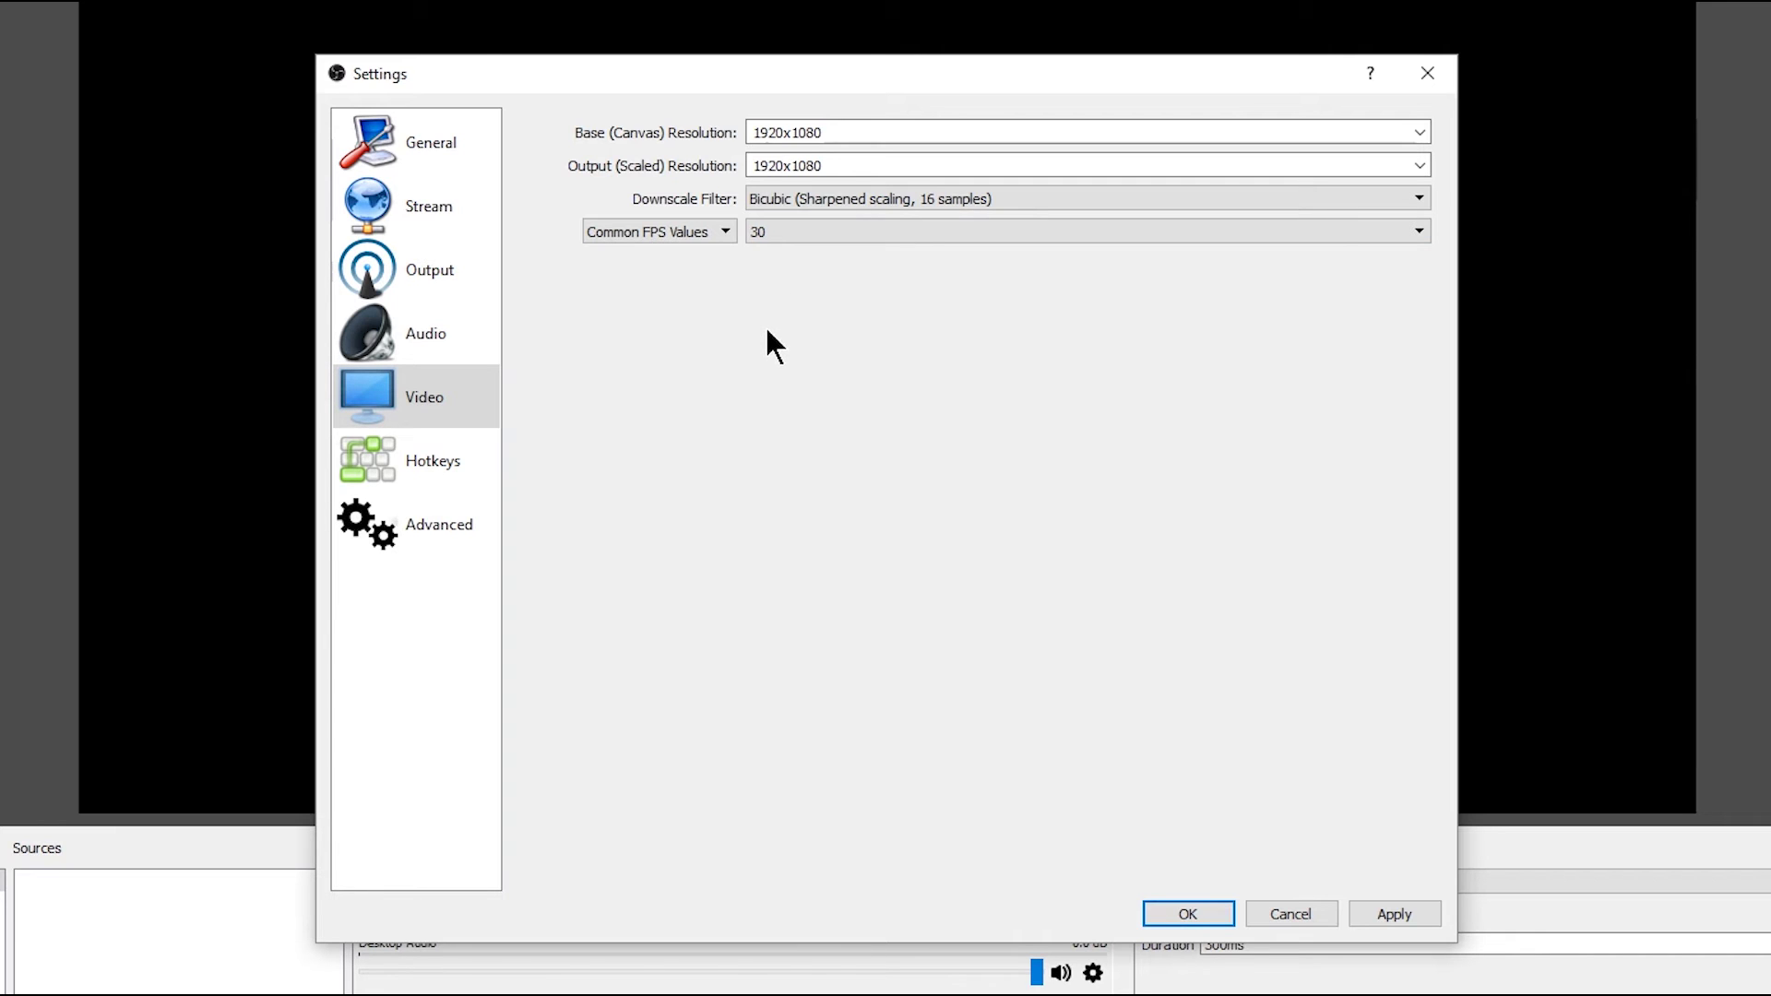
- Show the Hotkeys page with the streaming, recording and mute shortcut fields
{"action": "left_click", "coordinate": [444, 459]}
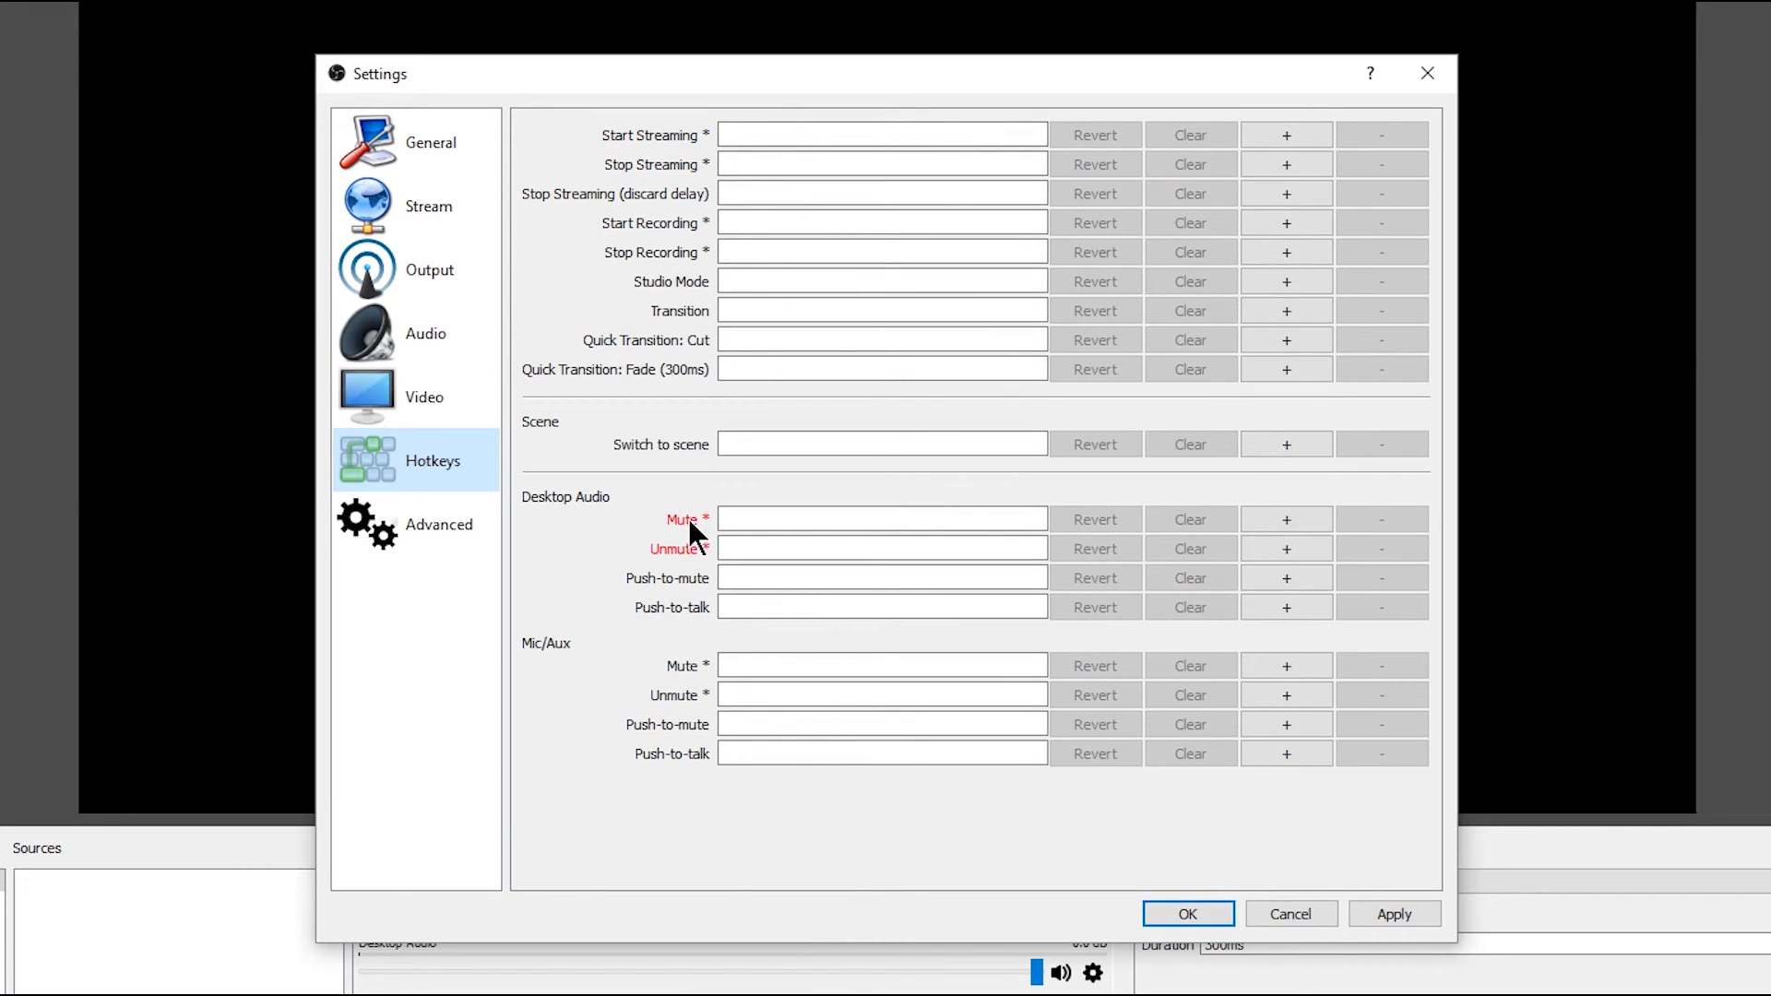
{"action": "mouse_move", "coordinate": [687, 535]}
- Review the Advanced page, then apply all configured settings
{"action": "left_click", "coordinate": [427, 537]}
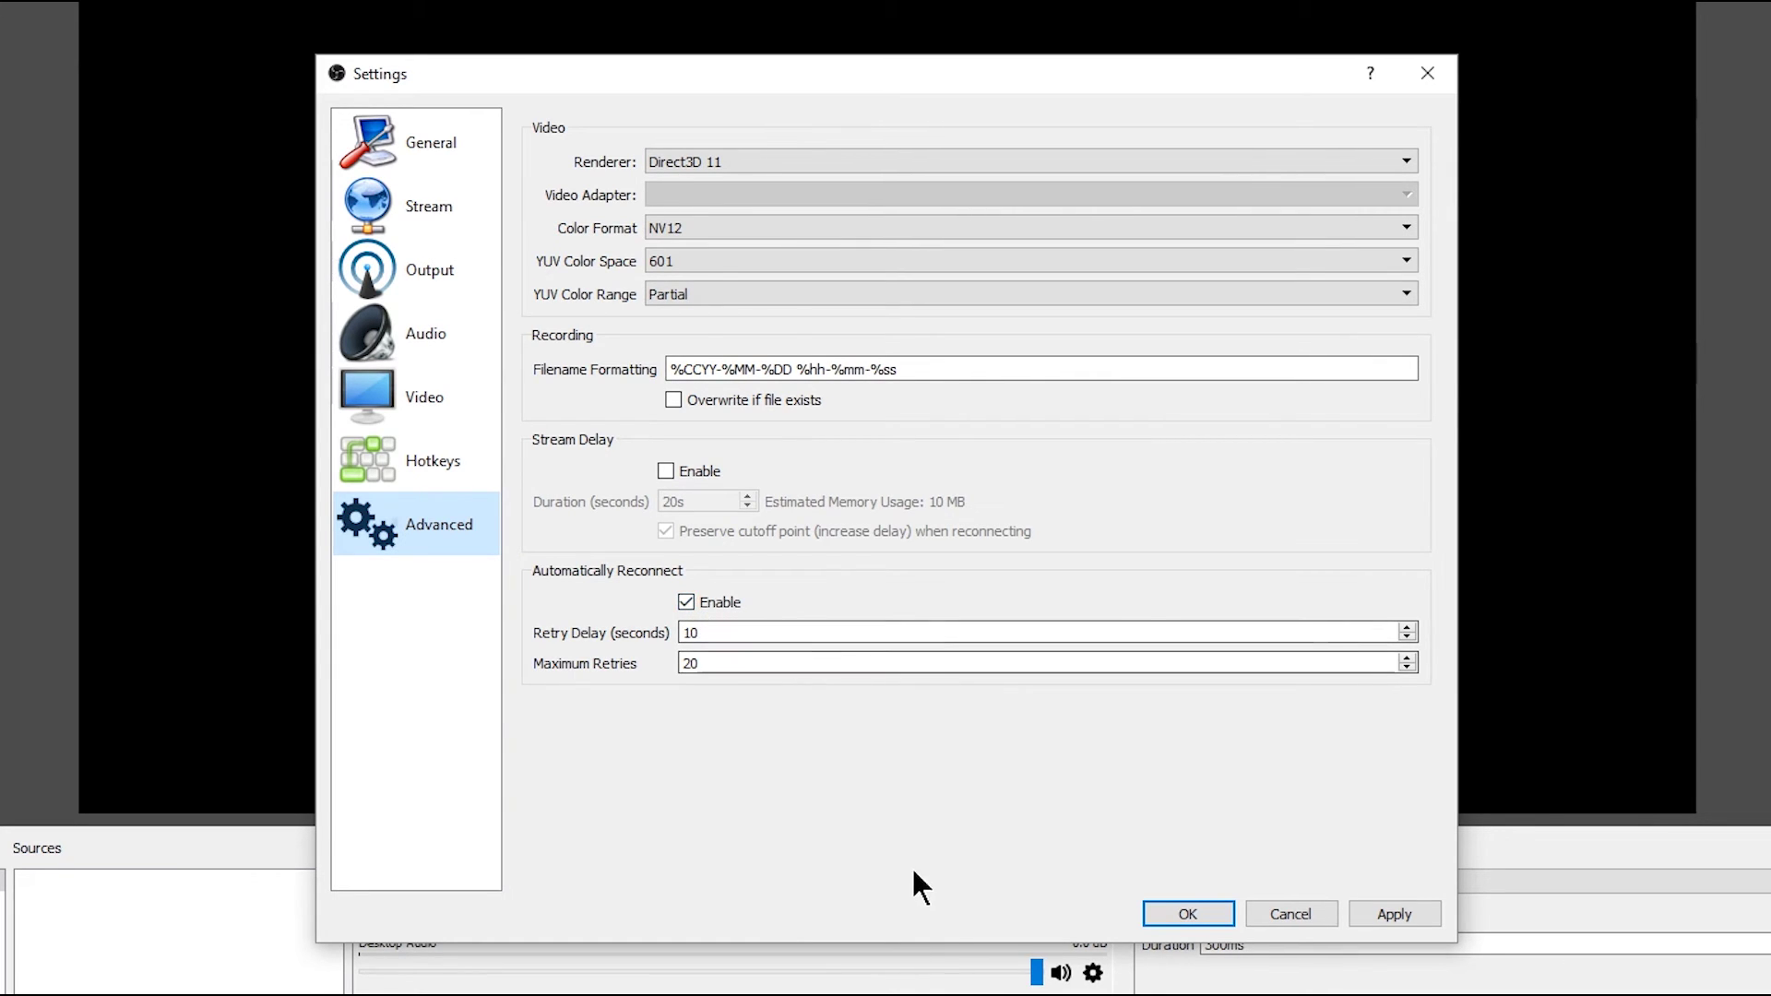
{"action": "left_click", "coordinate": [1389, 914]}
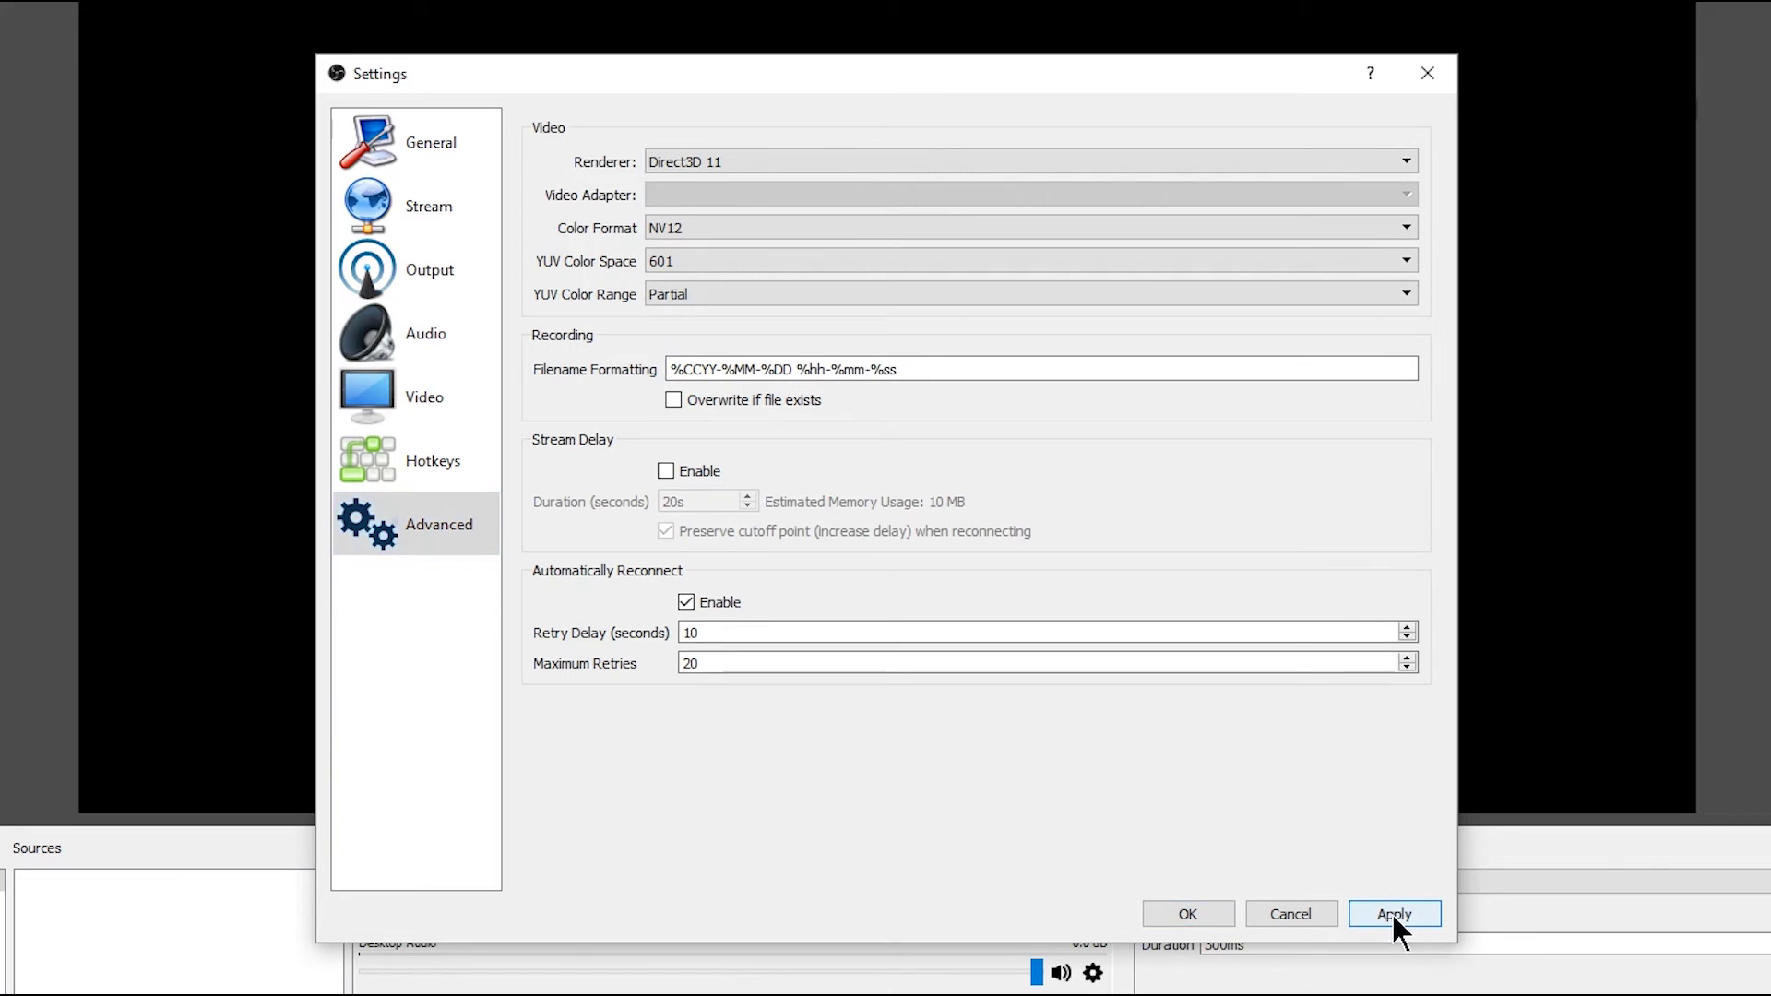
- Confirm with OK to close Settings and return to the main window
{"action": "left_click", "coordinate": [1193, 914]}
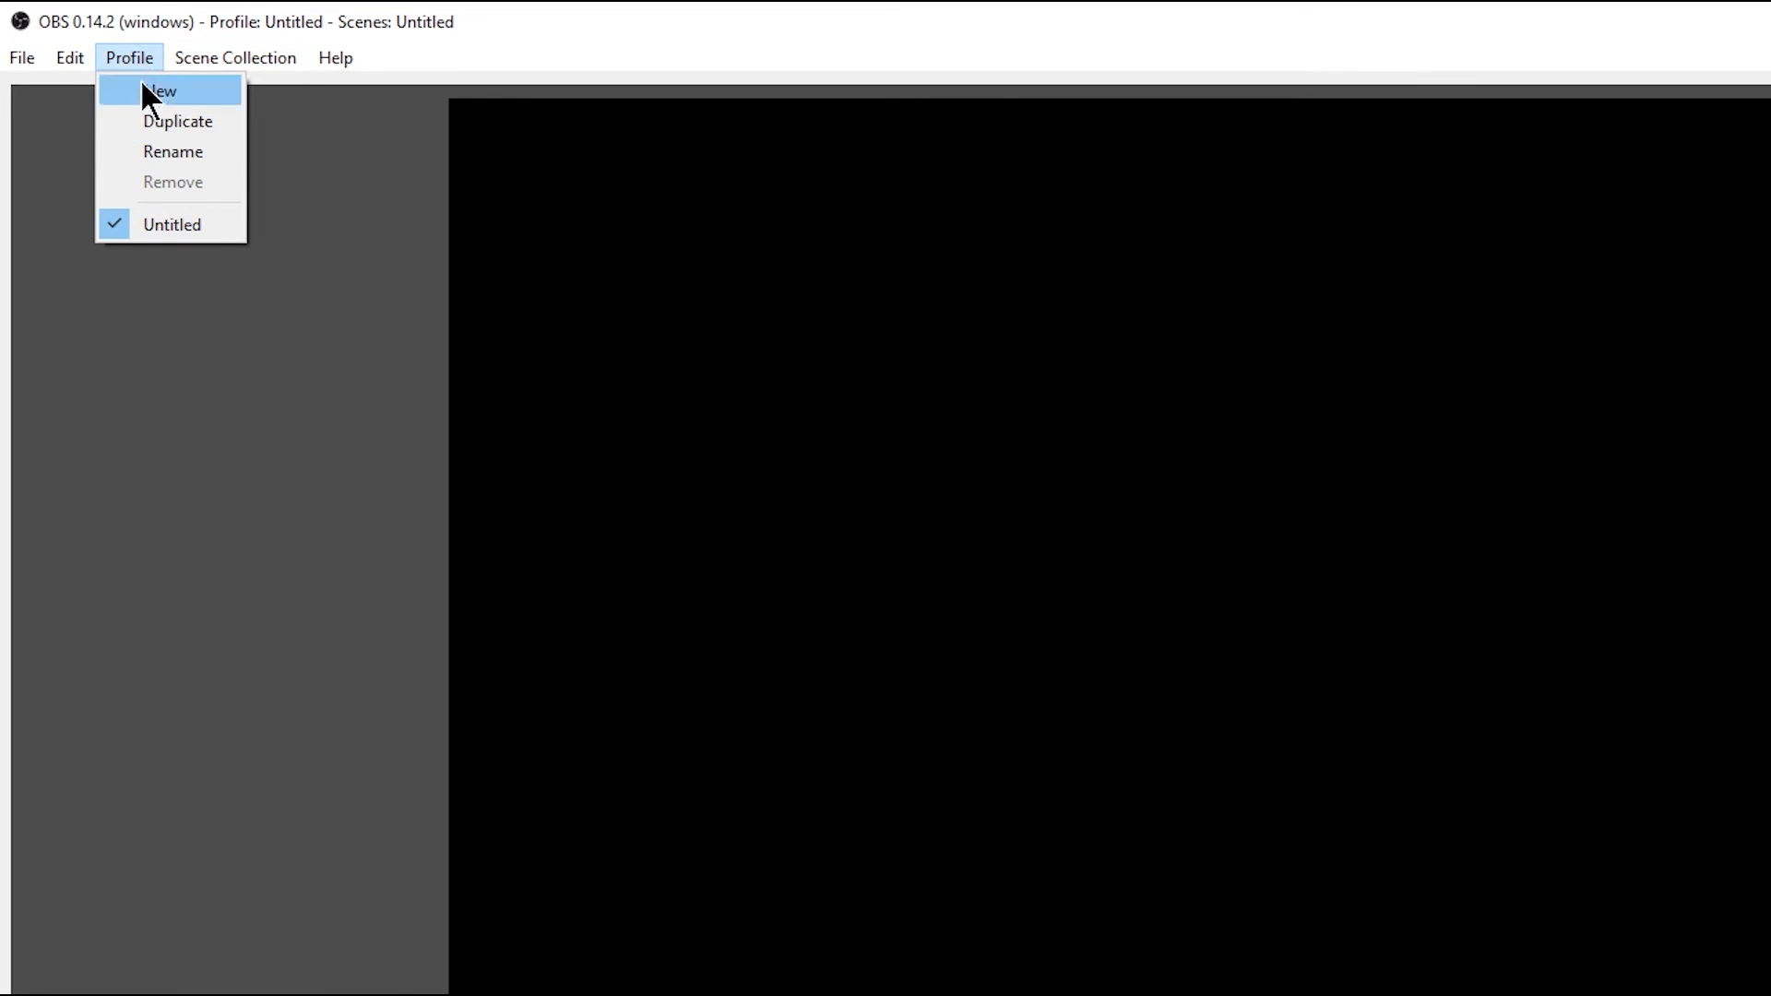
{"action": "left_click", "coordinate": [309, 46]}
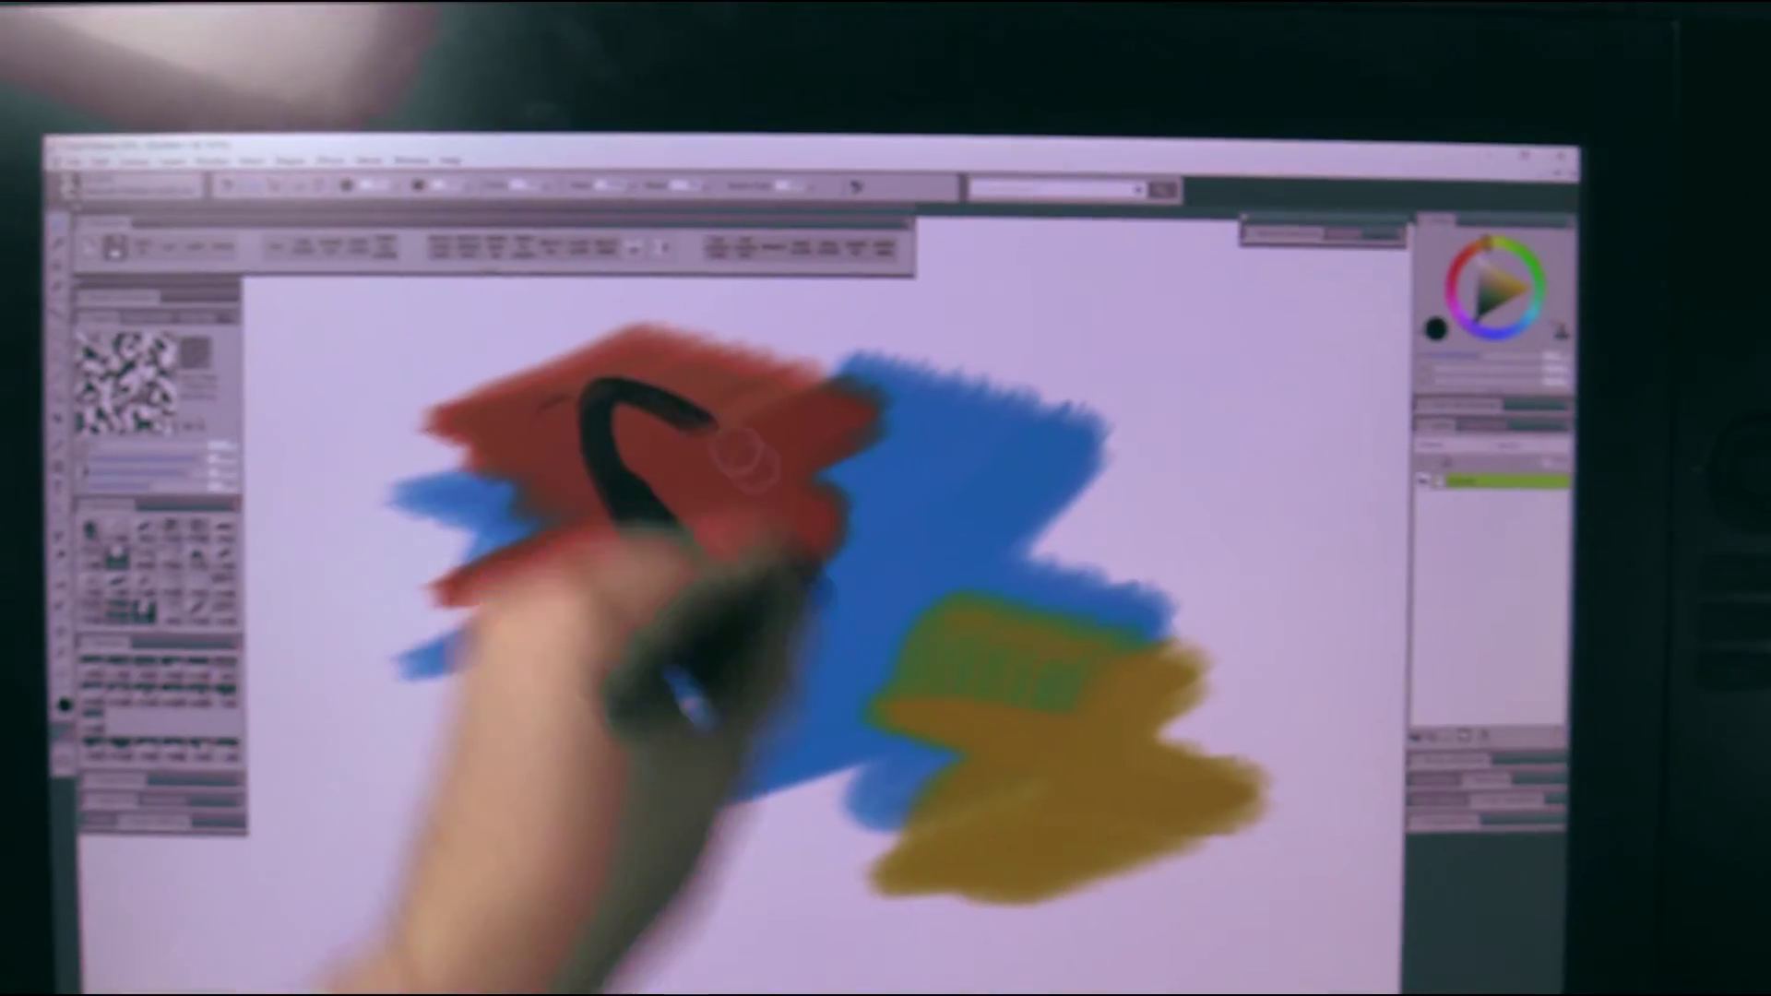
{"action": "left_click_drag", "start_coordinate": [735, 452], "coordinate": [711, 455]}
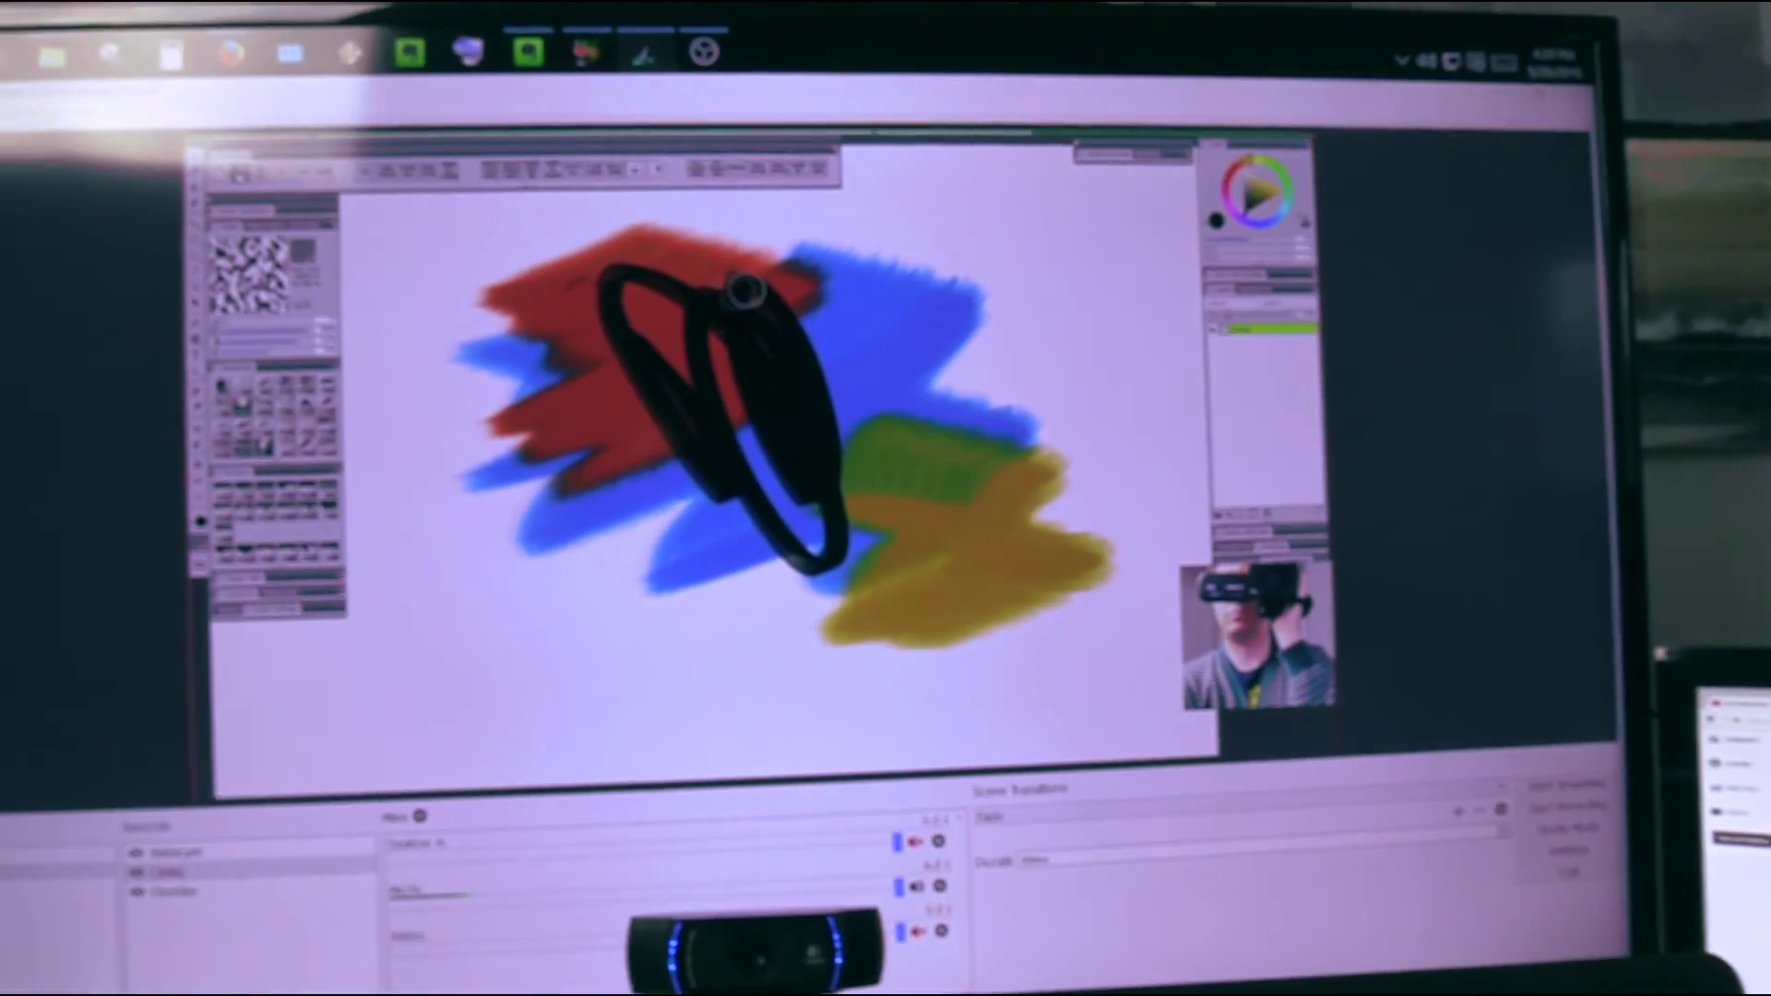